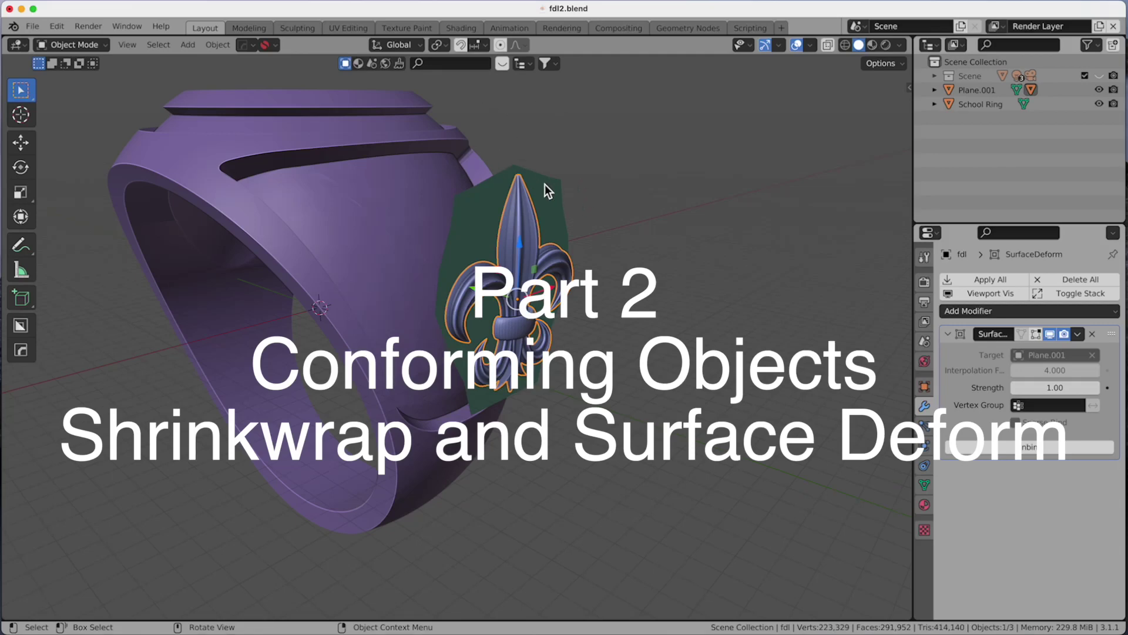
- Select Plane.001 and pull its vertices in Edit Mode with proportional falloff
click(545, 185)
key(Tab)
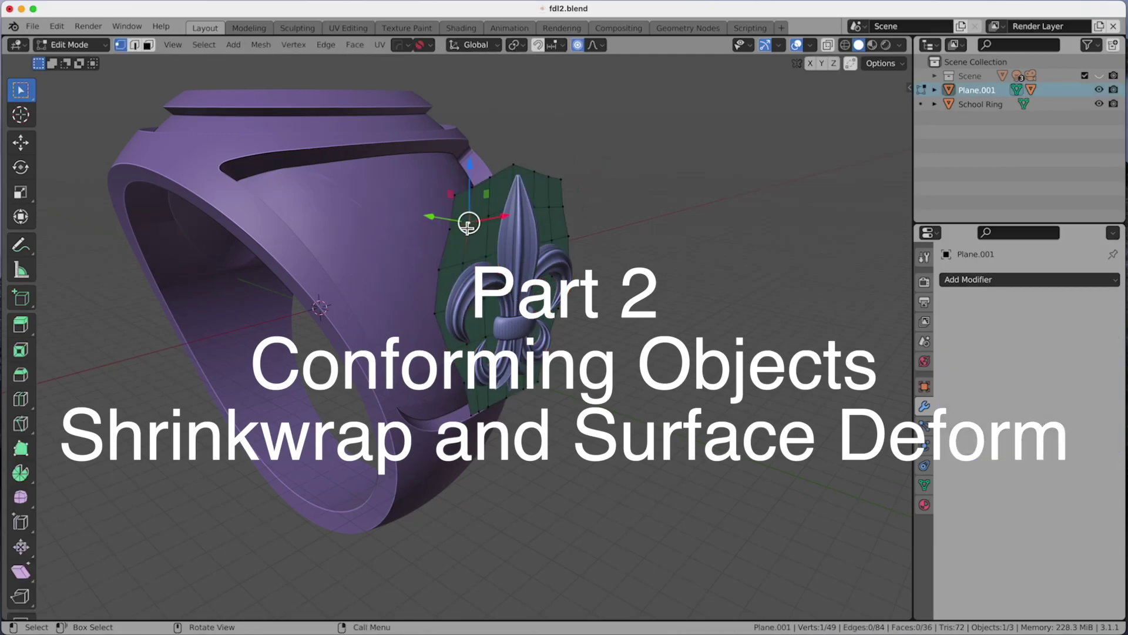
mouse_move(483, 231)
mouse_down()
mouse_move(470, 221)
mouse_move(429, 239)
mouse_move(413, 195)
mouse_move(397, 234)
mouse_move(448, 269)
mouse_move(414, 210)
mouse_move(395, 237)
mouse_move(461, 240)
mouse_move(441, 206)
mouse_move(427, 243)
mouse_move(464, 232)
mouse_move(473, 214)
mouse_move(438, 214)
mouse_move(430, 257)
mouse_move(494, 244)
mouse_move(441, 227)
mouse_move(422, 254)
mouse_move(485, 247)
mouse_up()
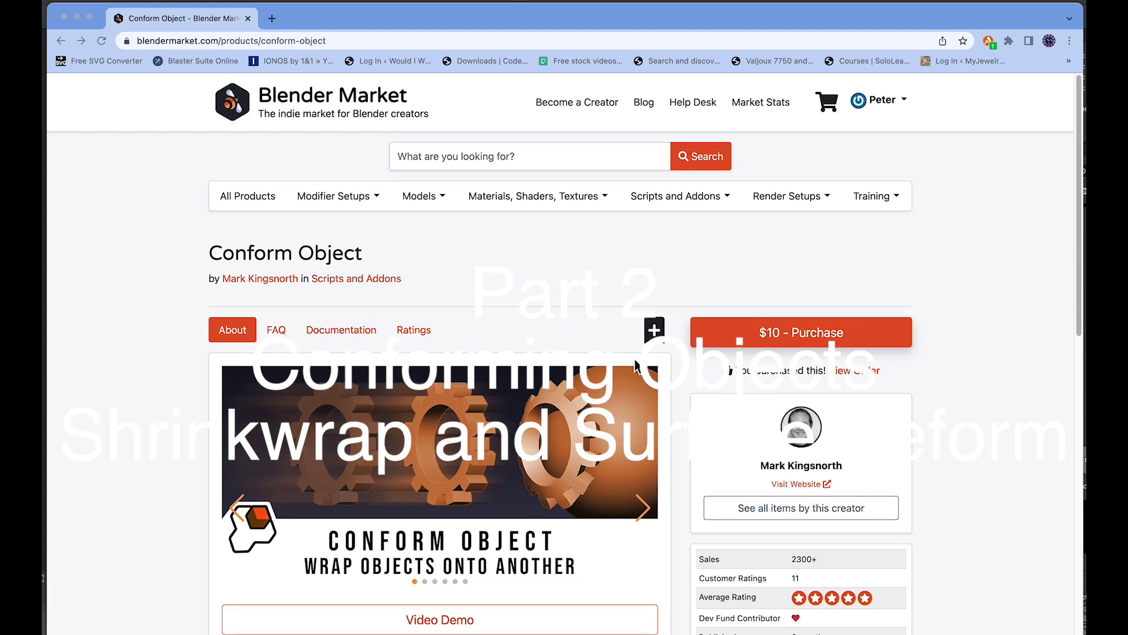
- Scroll down through the Conform Object add-on's Blender Market product page
scroll(636, 365, down, 5)
scroll(635, 365, down, 2)
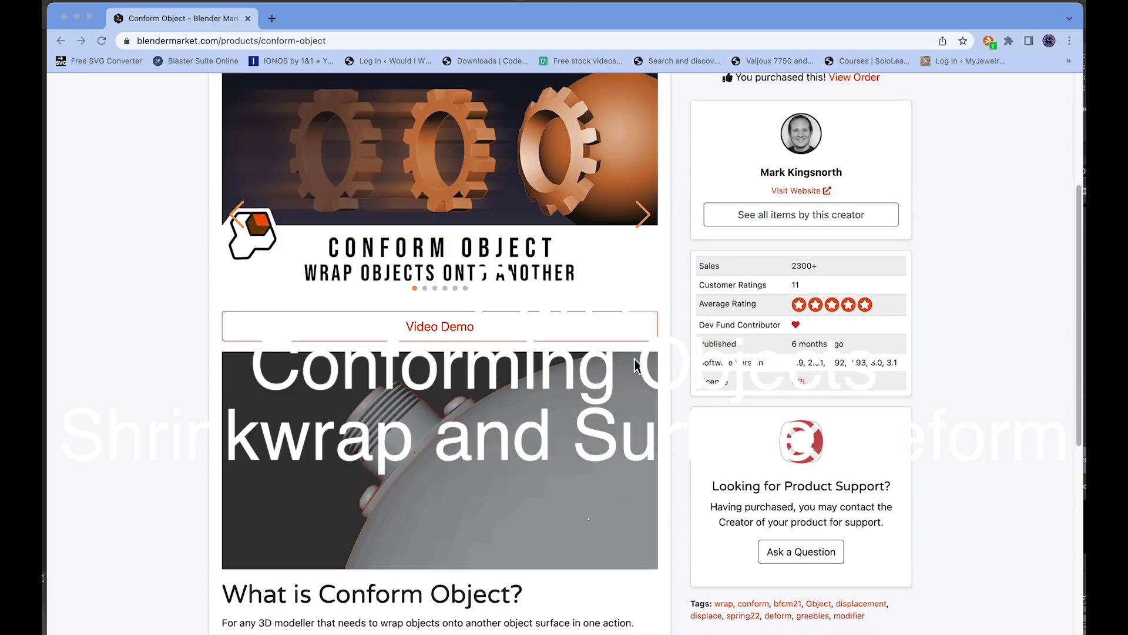
scroll(635, 365, down, 4)
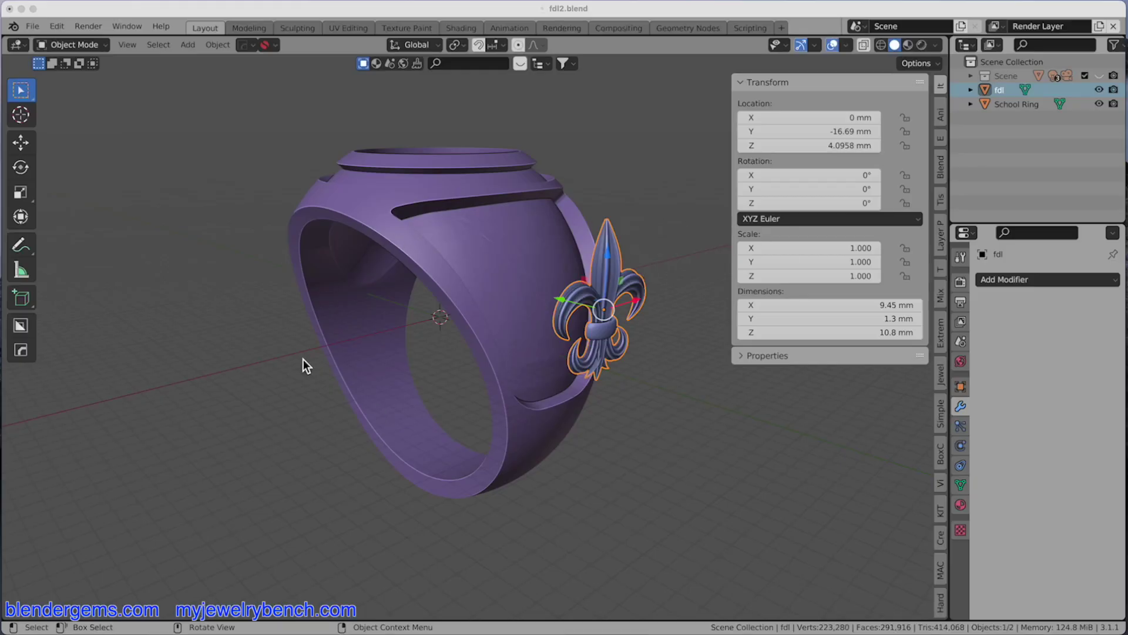
mouse_move(577, 413)
middle_down()
mouse_move(629, 422)
mouse_move(595, 405)
middle_up()
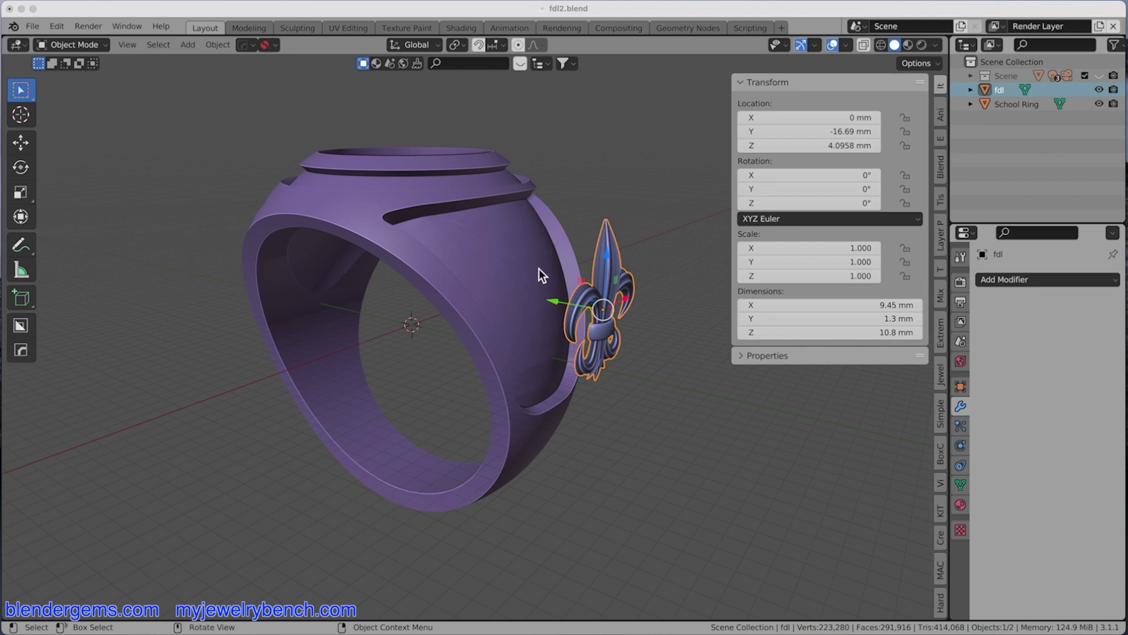
middle_drag(538, 269, 516, 295)
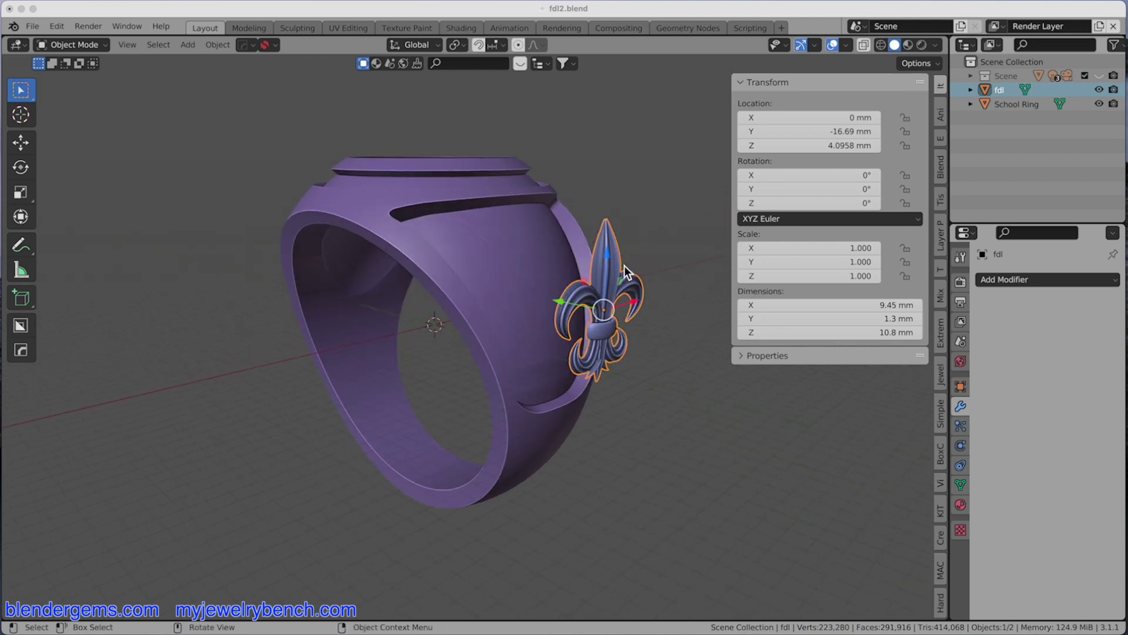
middle_drag(626, 268, 543, 271)
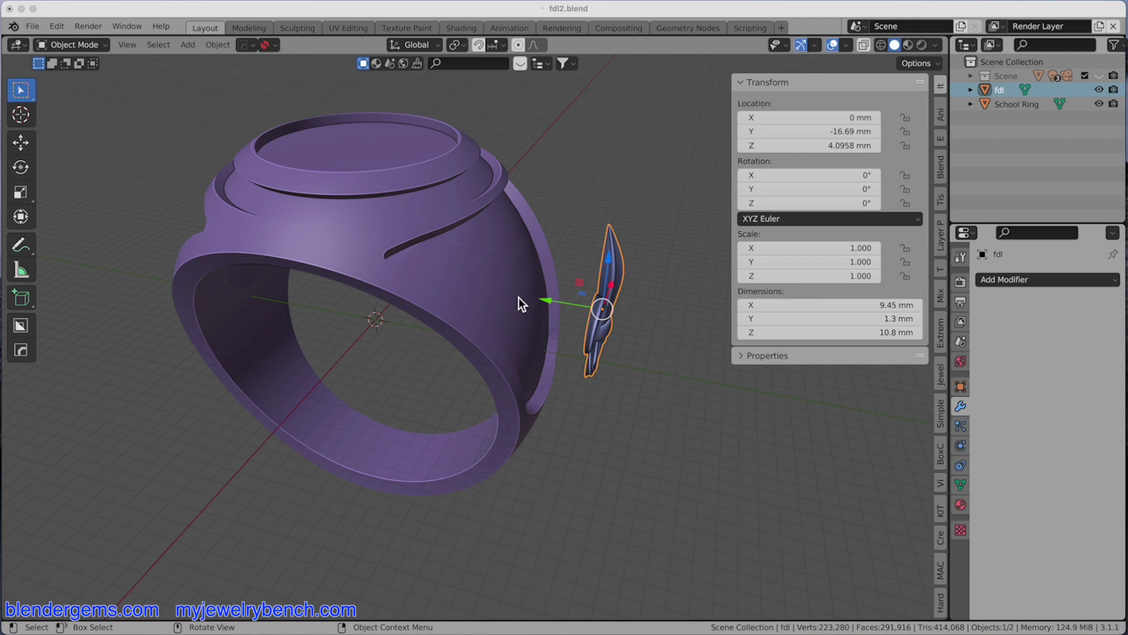
middle_drag(518, 297, 506, 262)
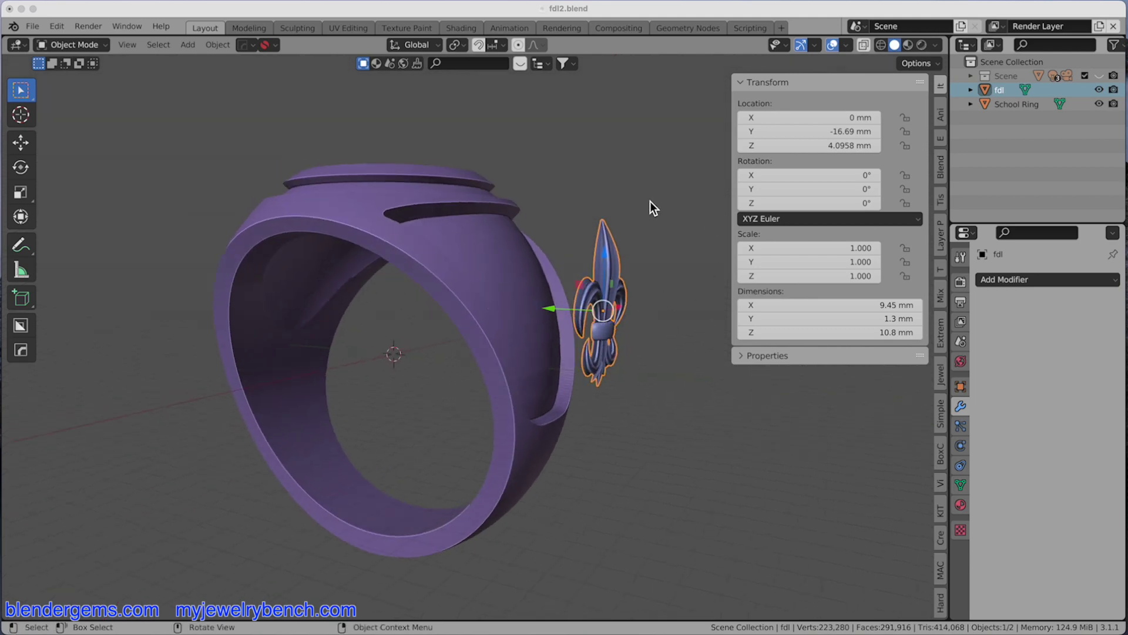
middle_drag(600, 284, 603, 298)
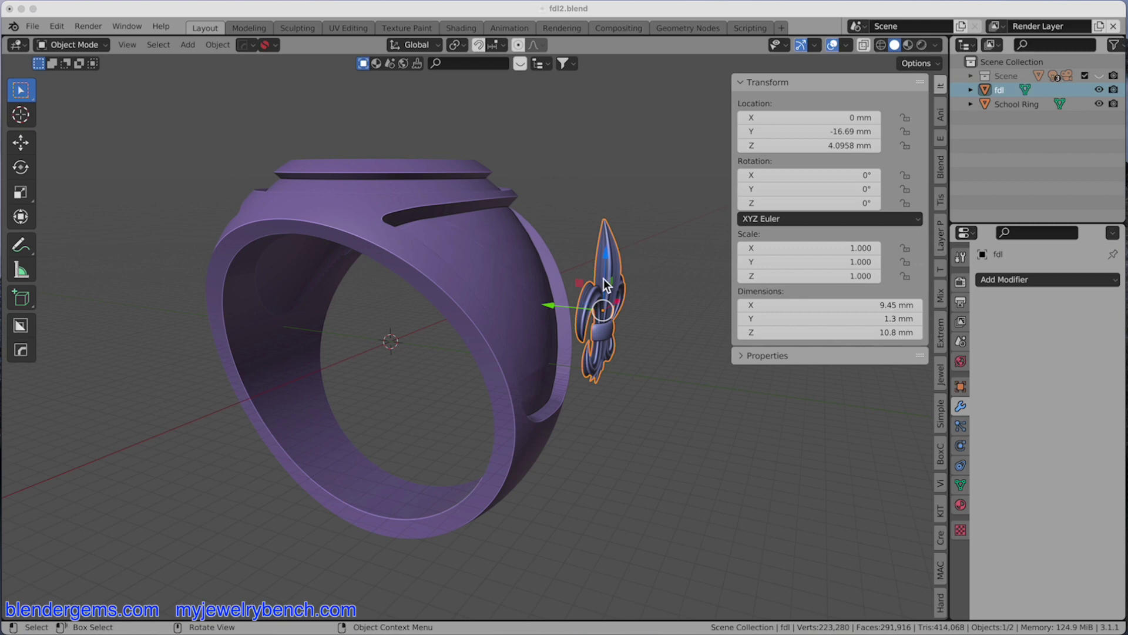
middle_drag(645, 234, 657, 271)
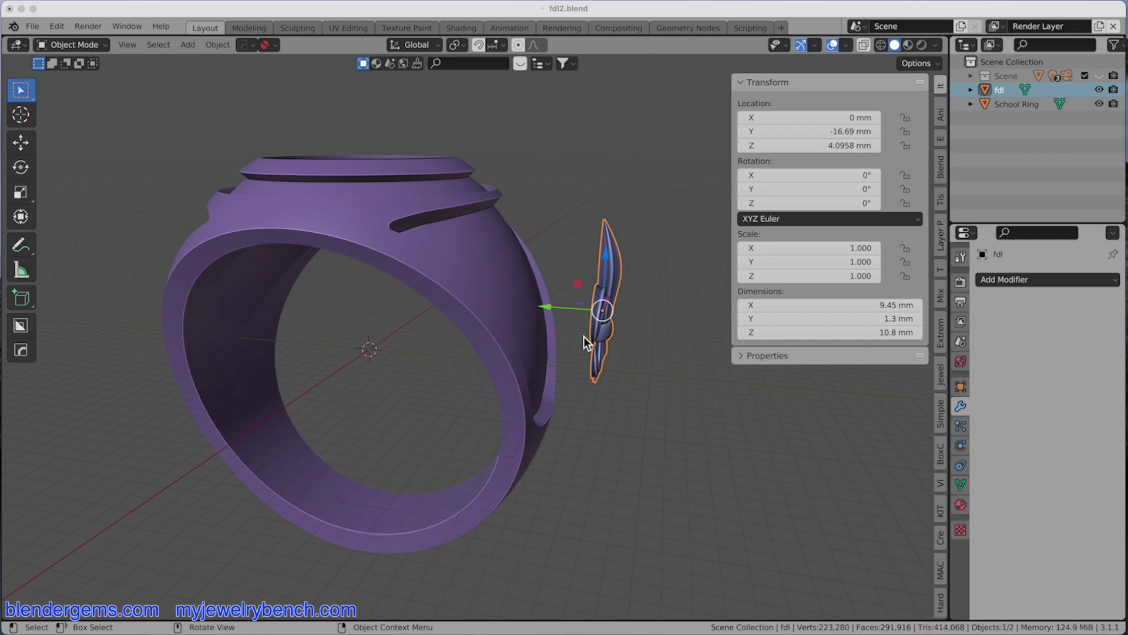
middle_drag(583, 337, 555, 193)
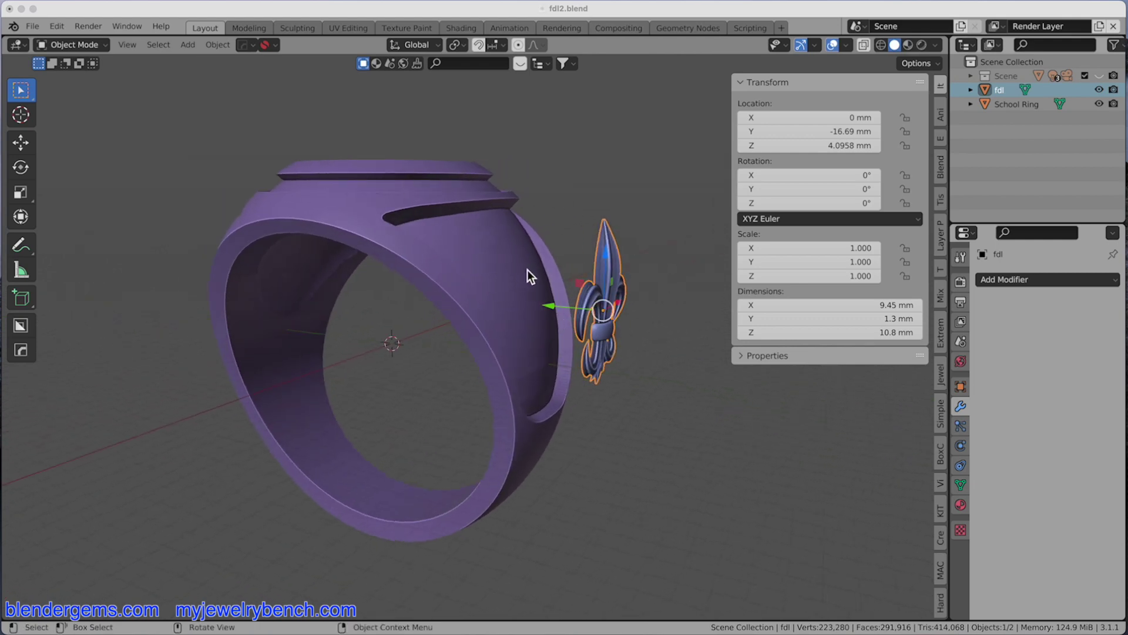
middle_drag(527, 270, 475, 278)
scroll(475, 279, up, 2)
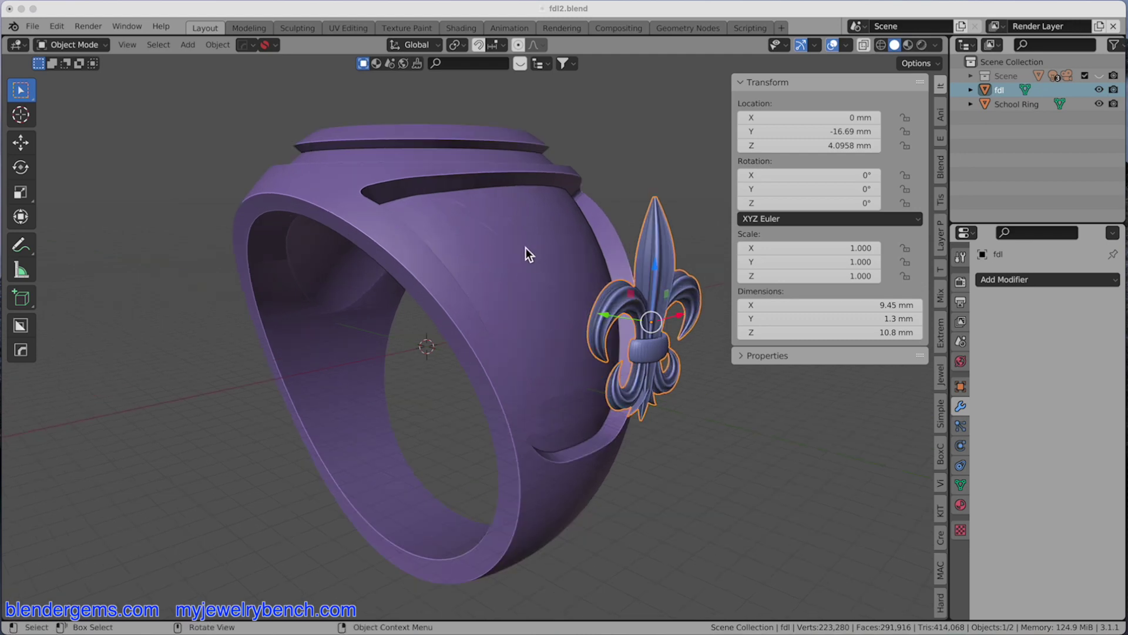
middle_drag(587, 294, 597, 295)
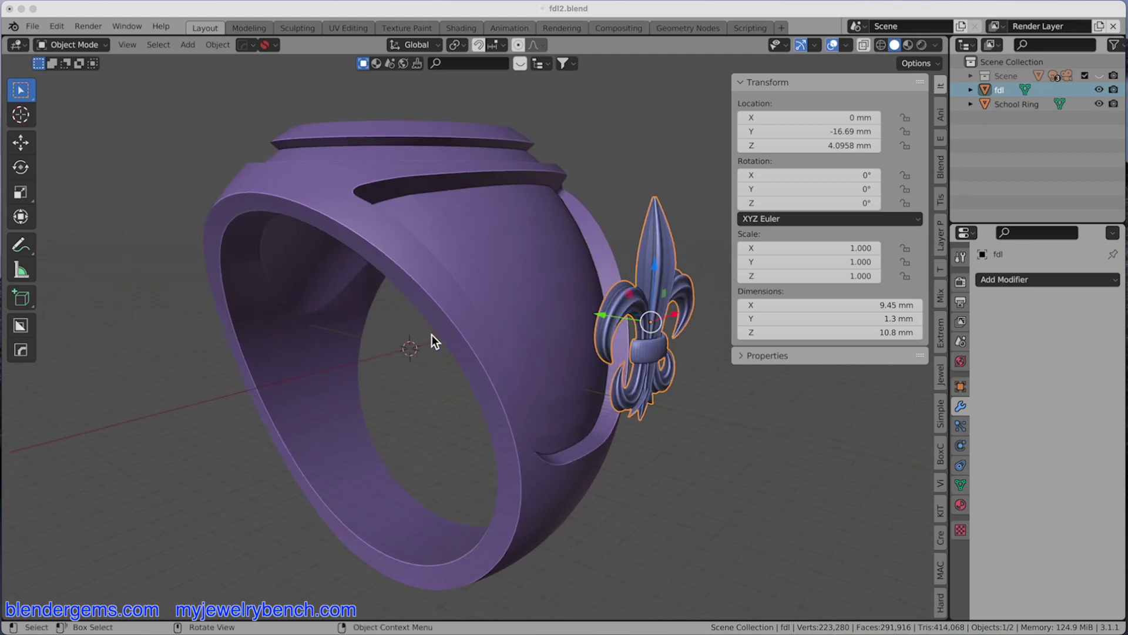
middle_drag(431, 333, 491, 367)
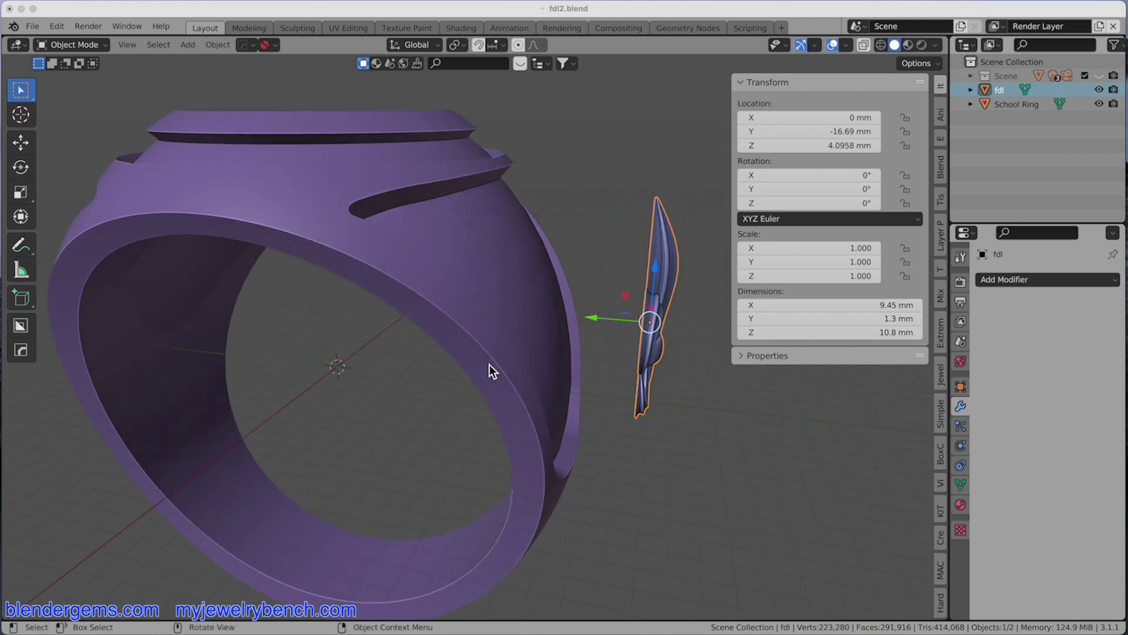
click(478, 189)
click(291, 325)
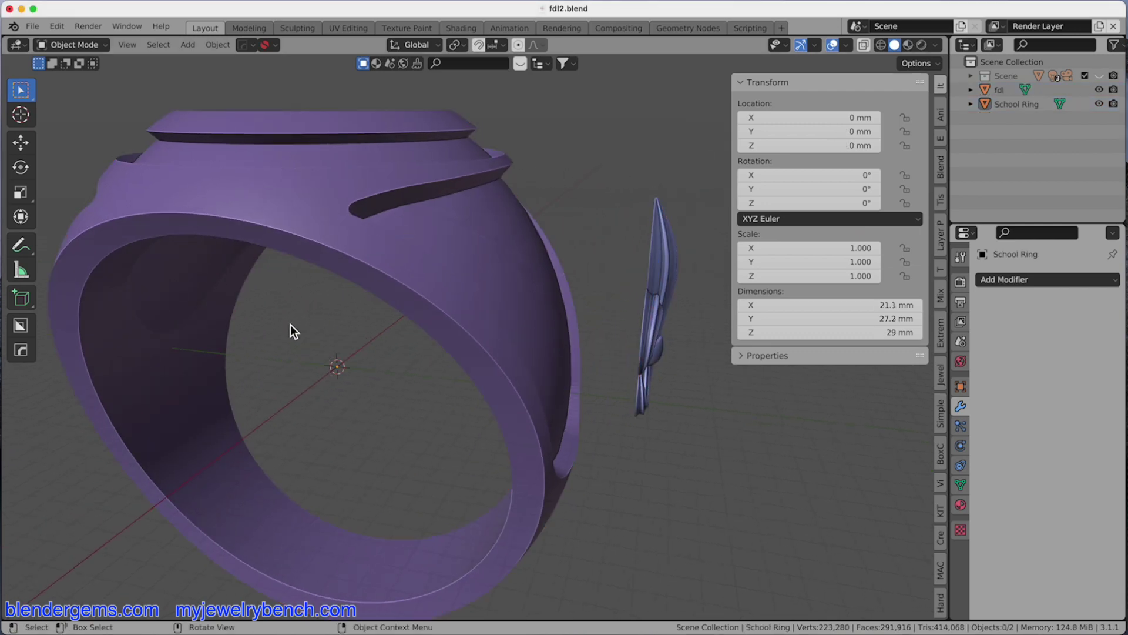
- Add a mesh plane and rotate it 90° about X to stand upright
key(shift+a)
mouse_move(288, 322)
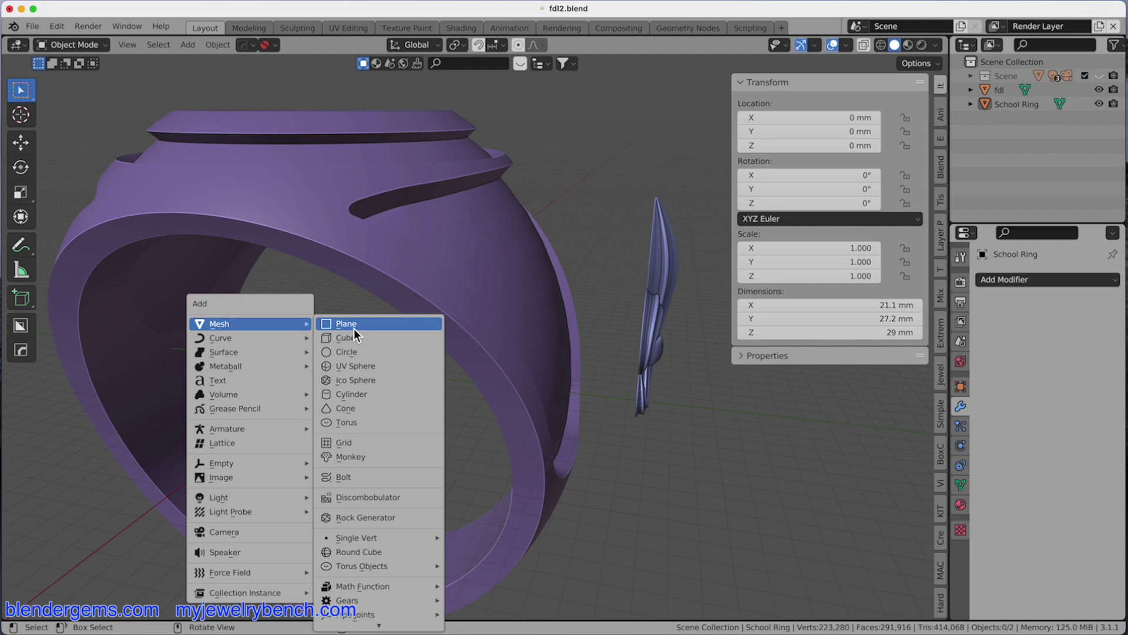
click(352, 328)
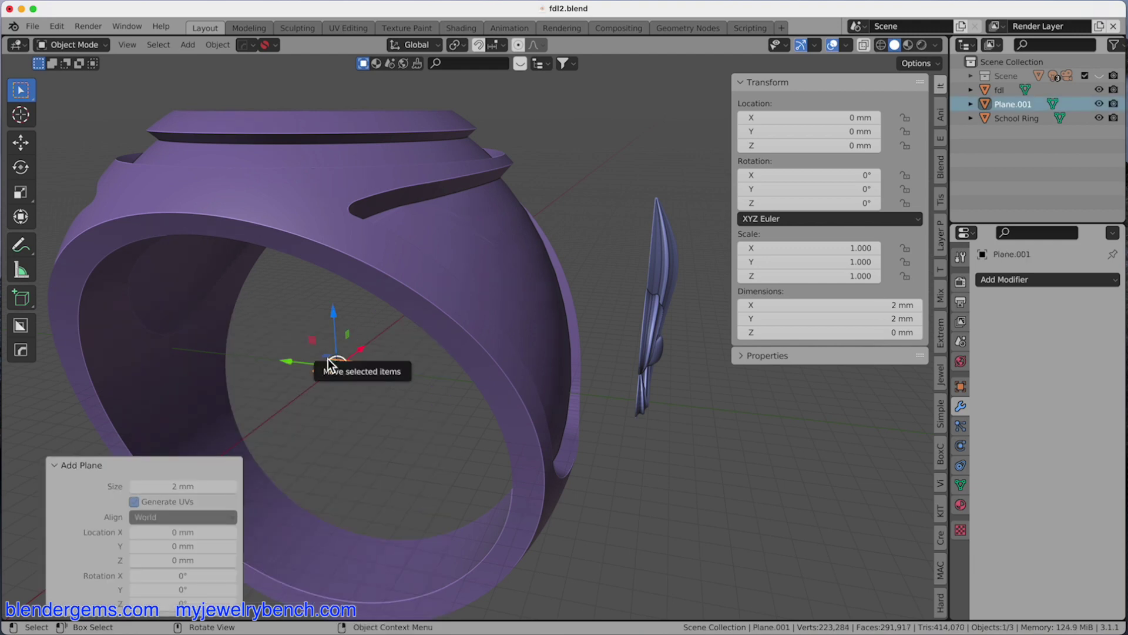
key(r)
key(x)
key(9)
key(0)
key(Return)
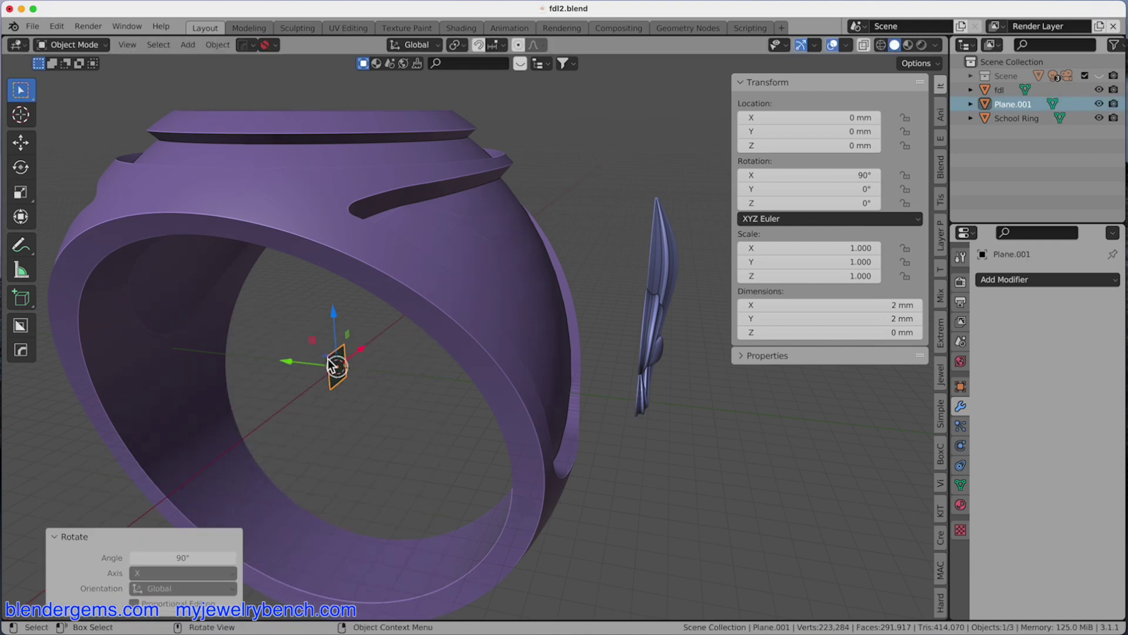
- Move the plane to Y -16.195 mm and Z 6.2026 mm beside the emblem
drag(286, 362, 588, 398)
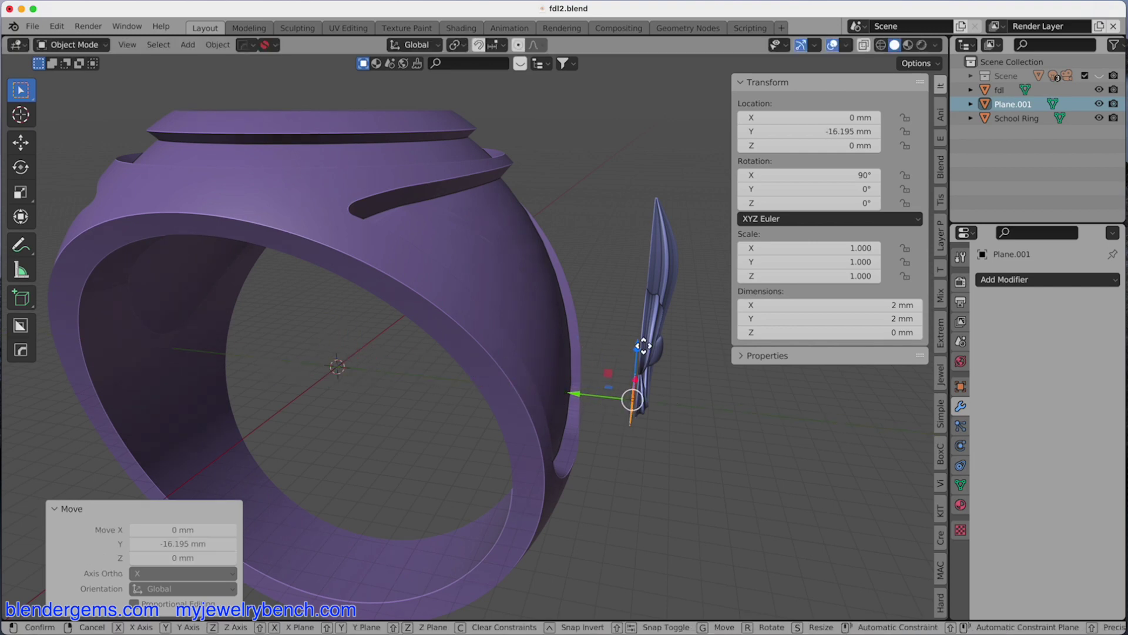
drag(640, 350, 648, 262)
middle_drag(646, 398, 516, 383)
scroll(403, 378, down, 3)
scroll(637, 276, up, 2)
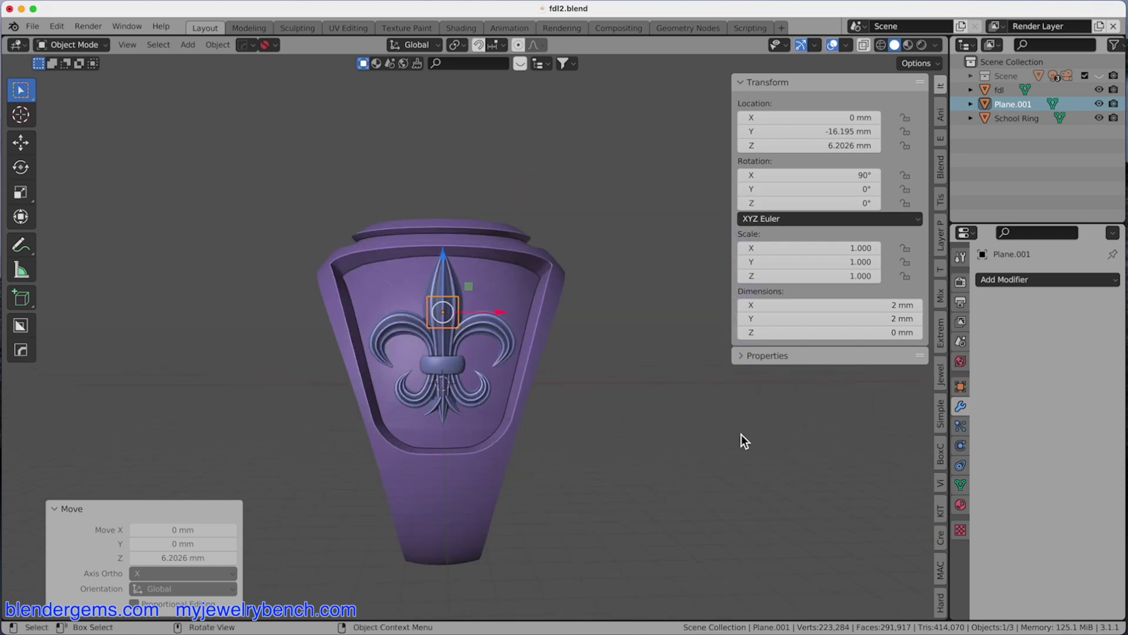
key(n)
scroll(372, 411, up, 3)
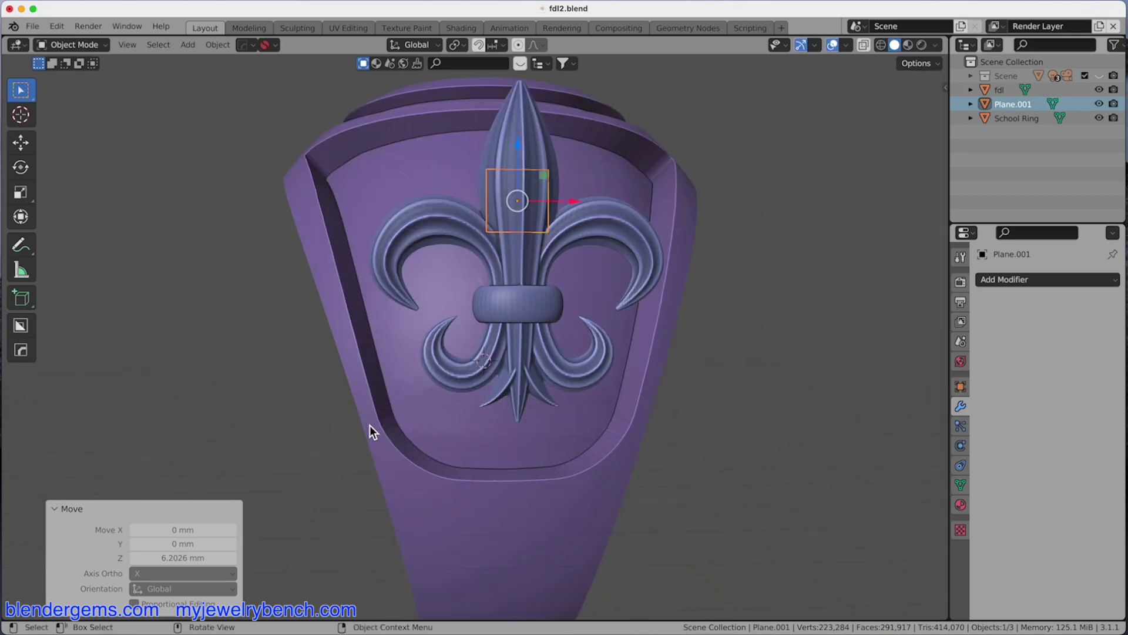
scroll(411, 382, down, 2)
middle_drag(435, 358, 505, 331)
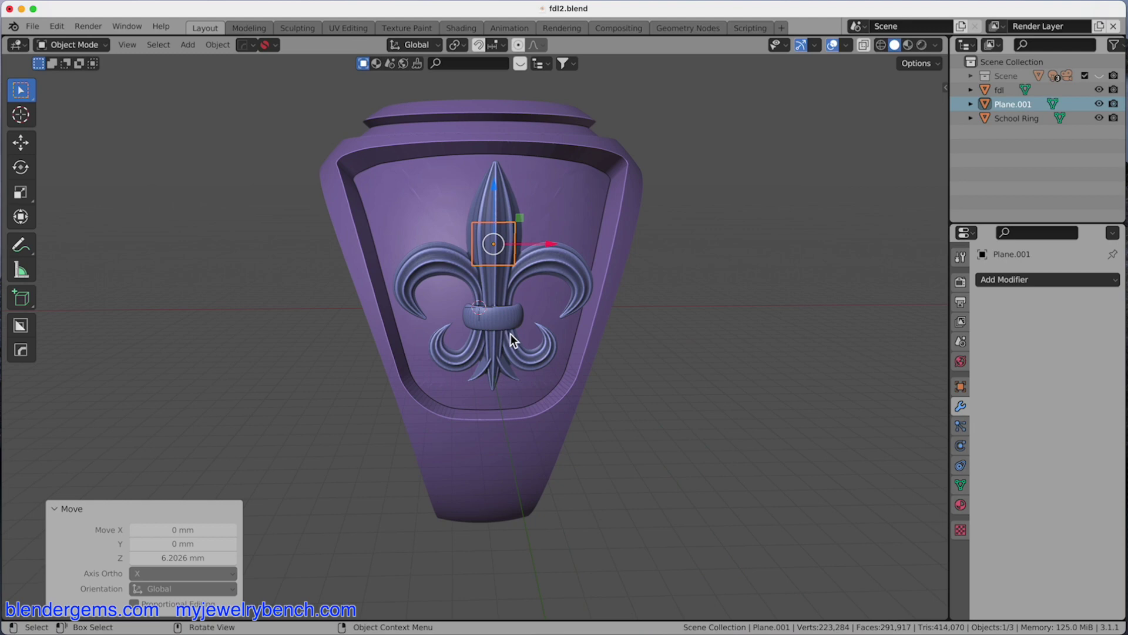
- Scale the plane to 5.752 and lower it 1.7924 mm along Z behind the emblem
key(s)
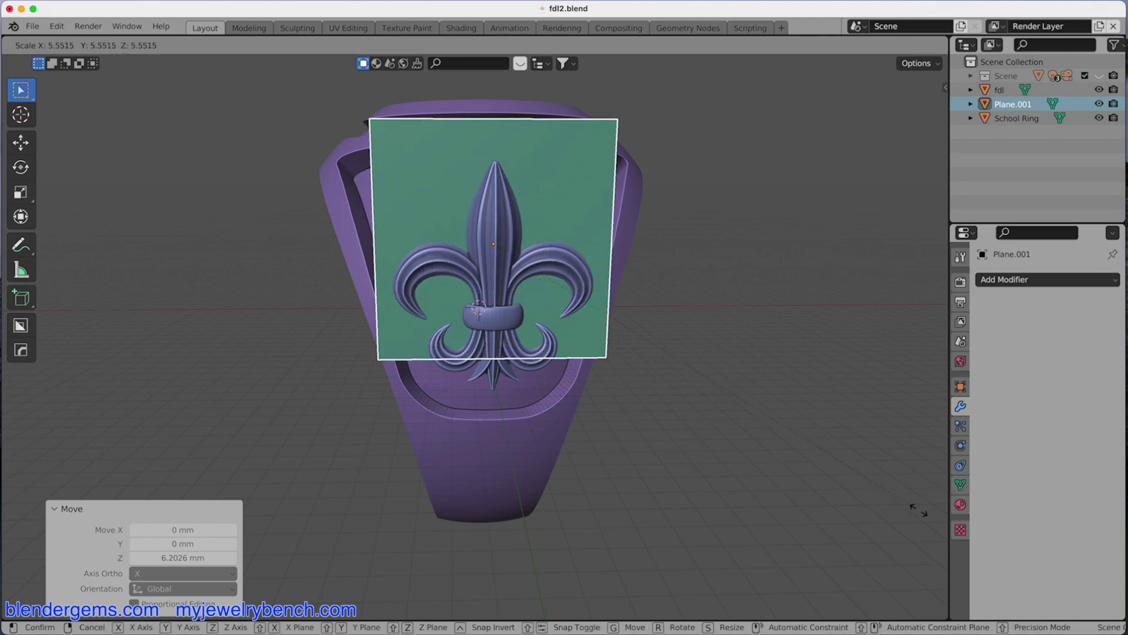
click(936, 527)
key(KP_1)
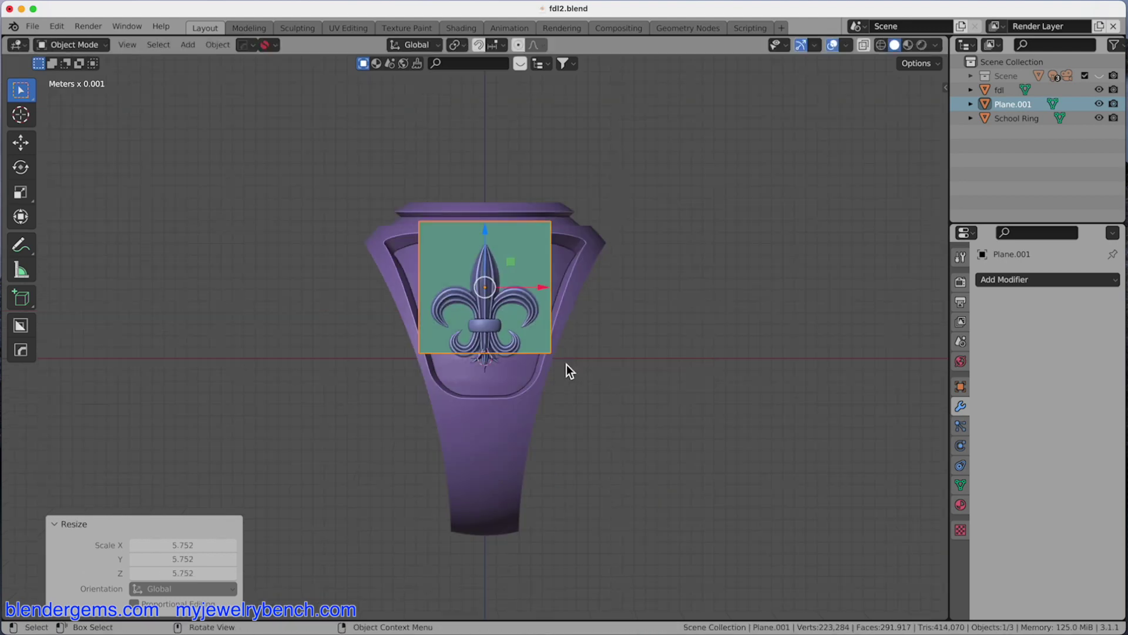
key(g)
key(z)
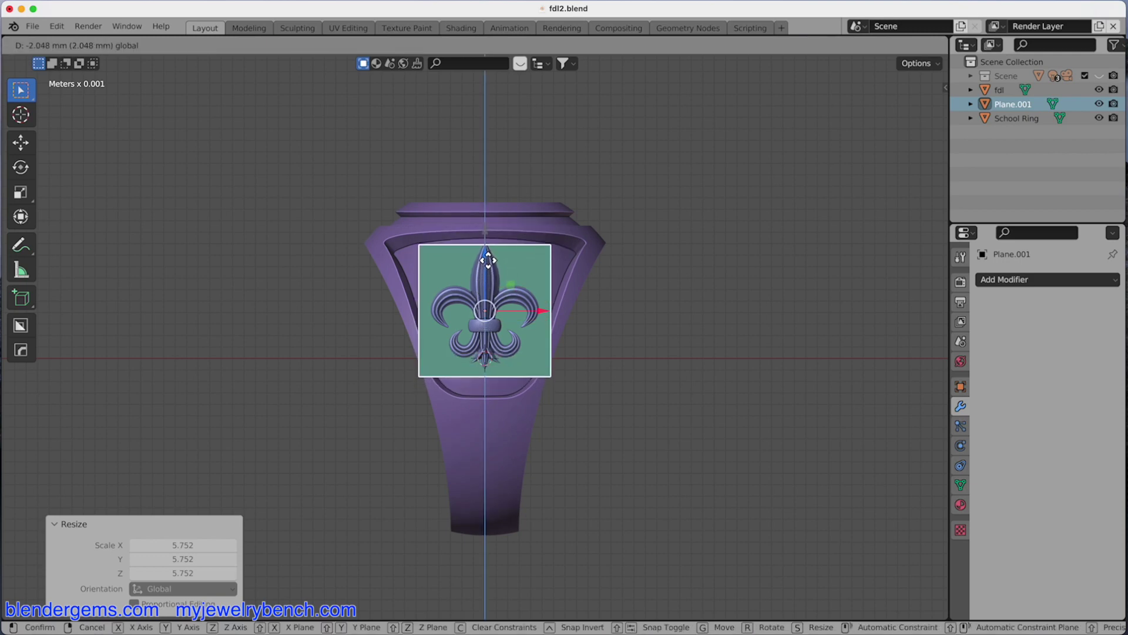
click(484, 252)
middle_drag(484, 256, 579, 313)
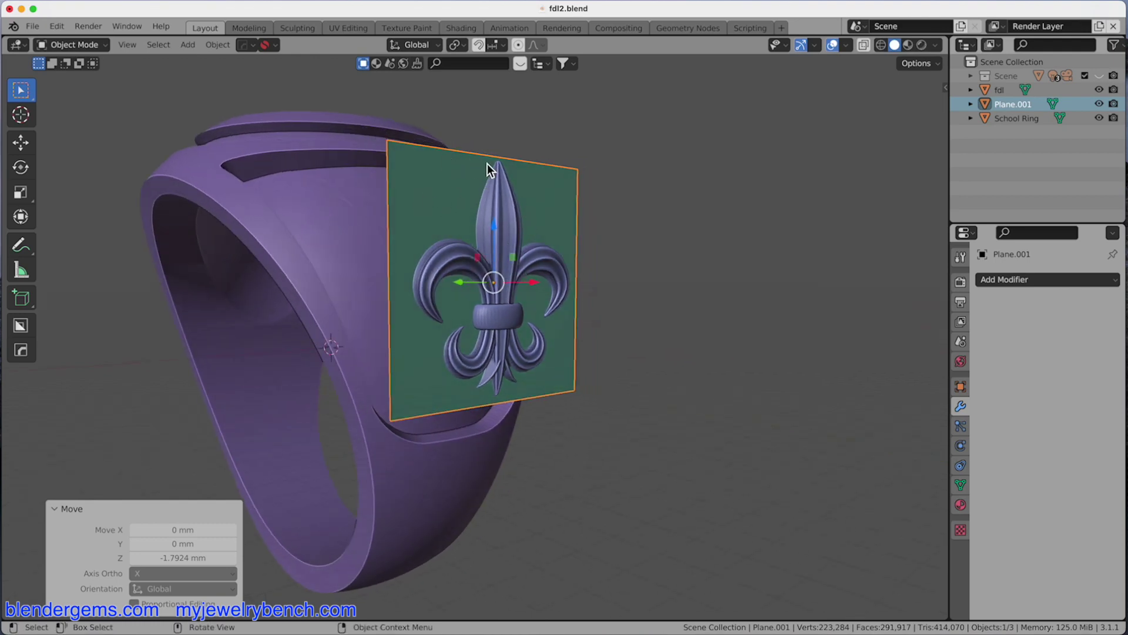
middle_drag(439, 347, 594, 256)
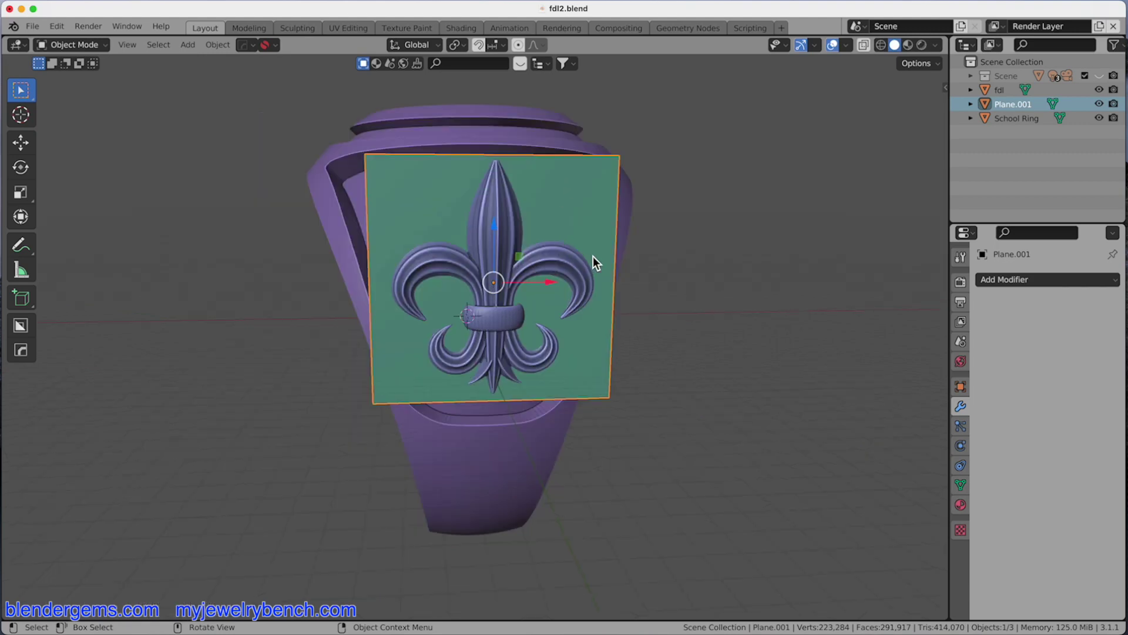
middle_drag(443, 201, 466, 227)
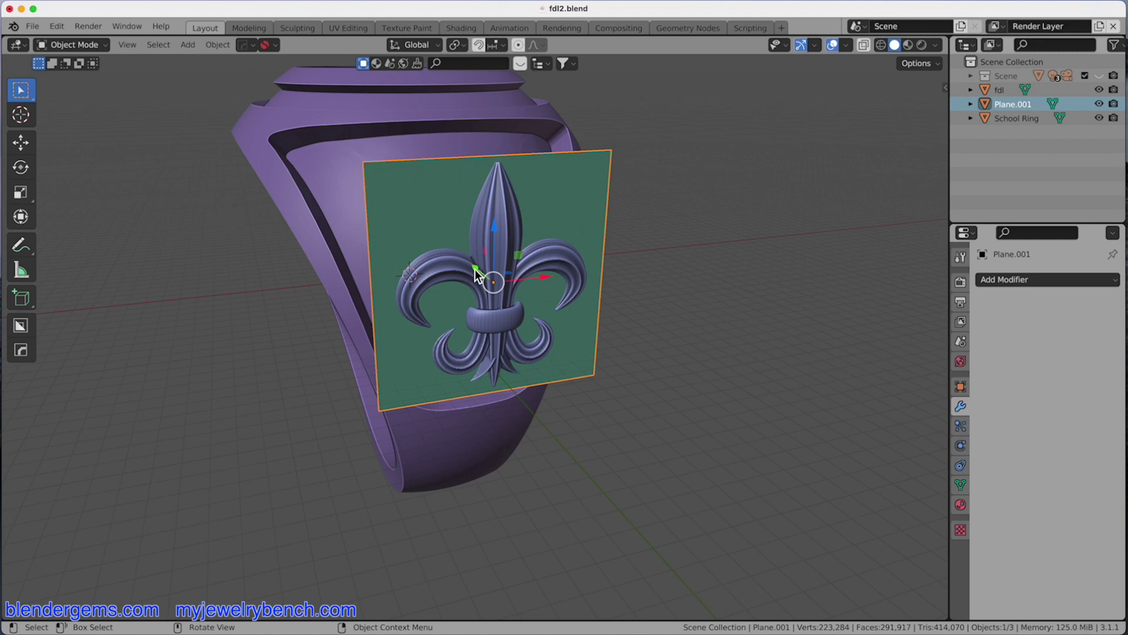
middle_drag(685, 205, 671, 259)
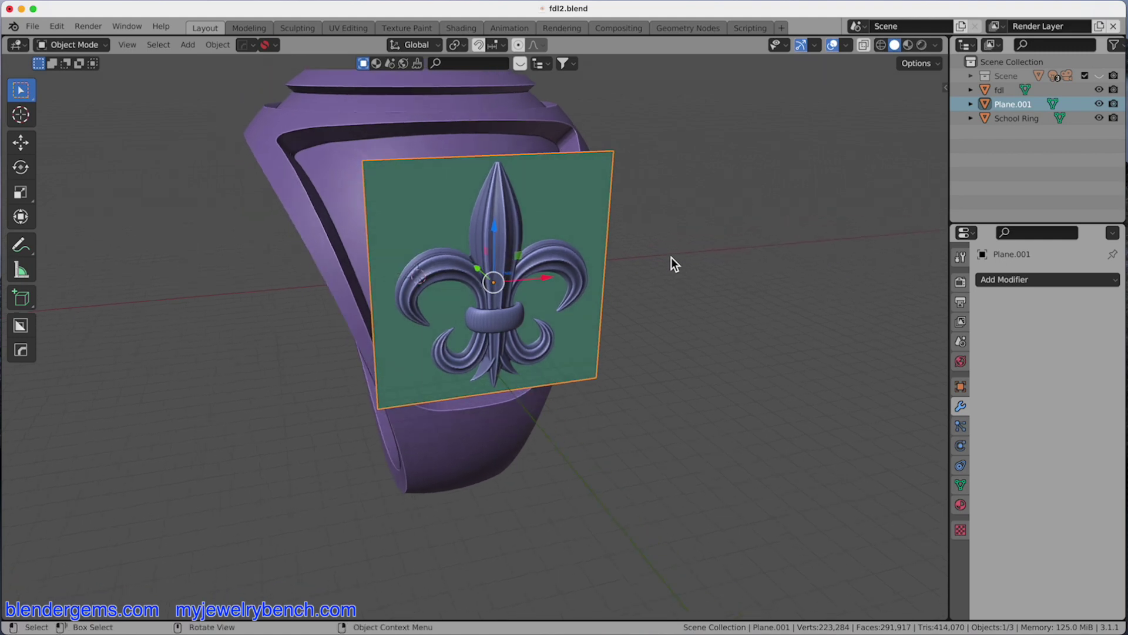
- Subdivide the backing plane's face with 5 cuts, then view it in front orthographic
key(Tab)
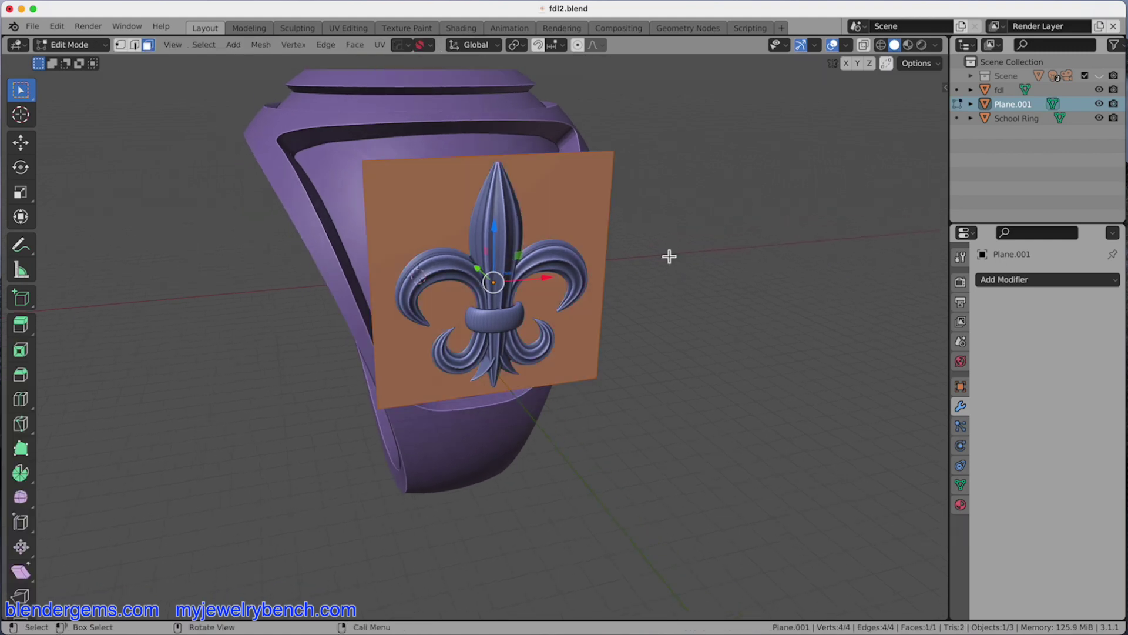
right_click(471, 237)
click(396, 263)
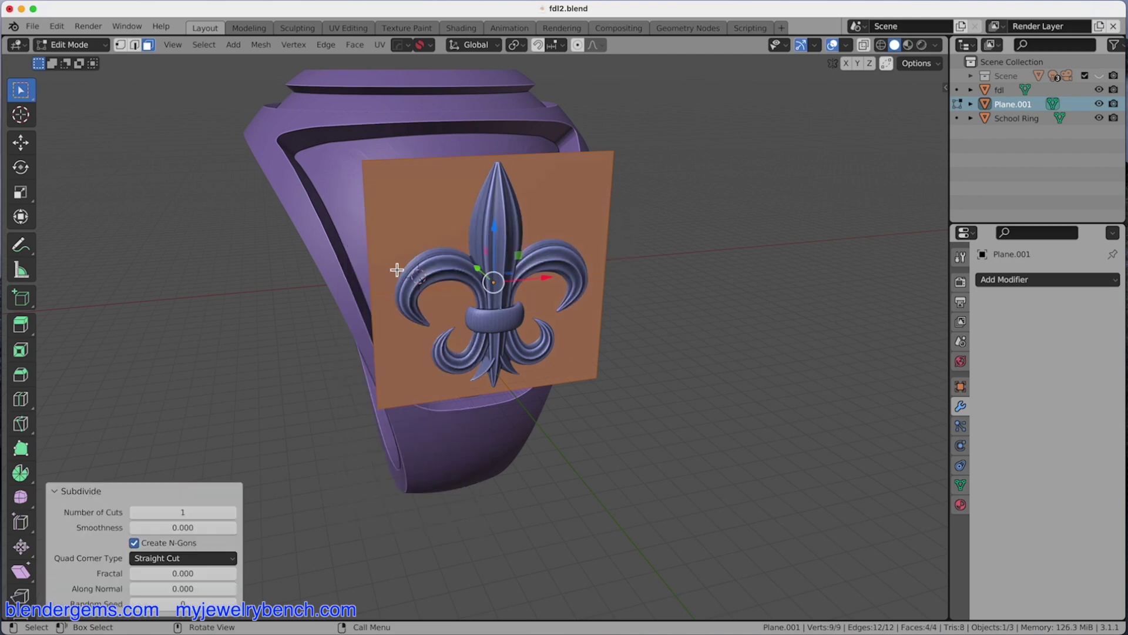
click(232, 512)
click(232, 512)
click(231, 512)
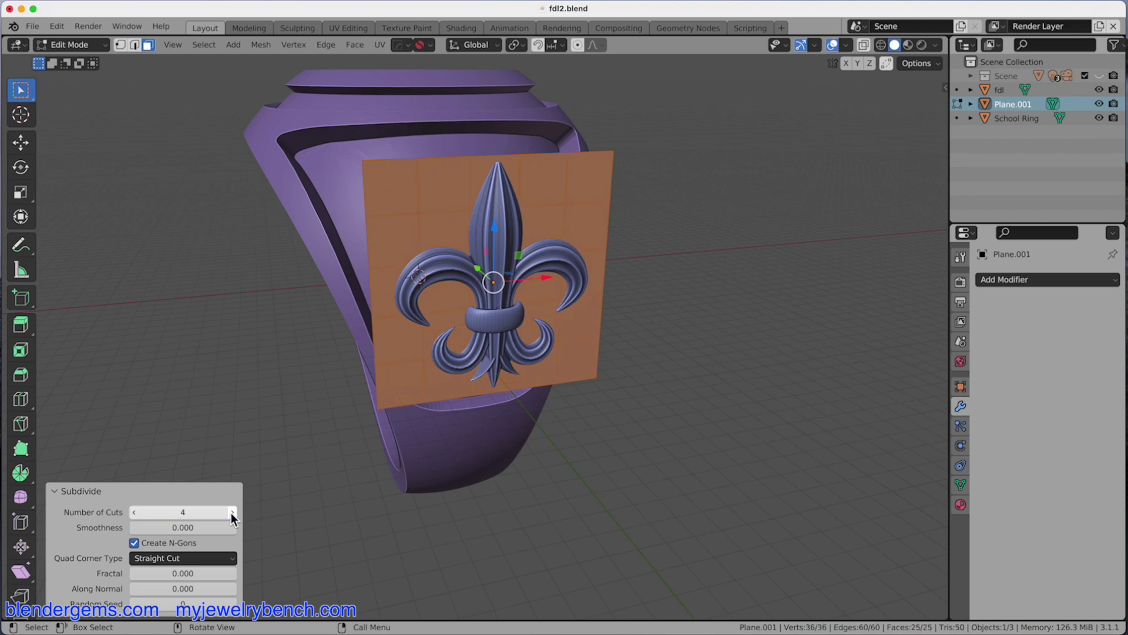
click(231, 512)
click(231, 512)
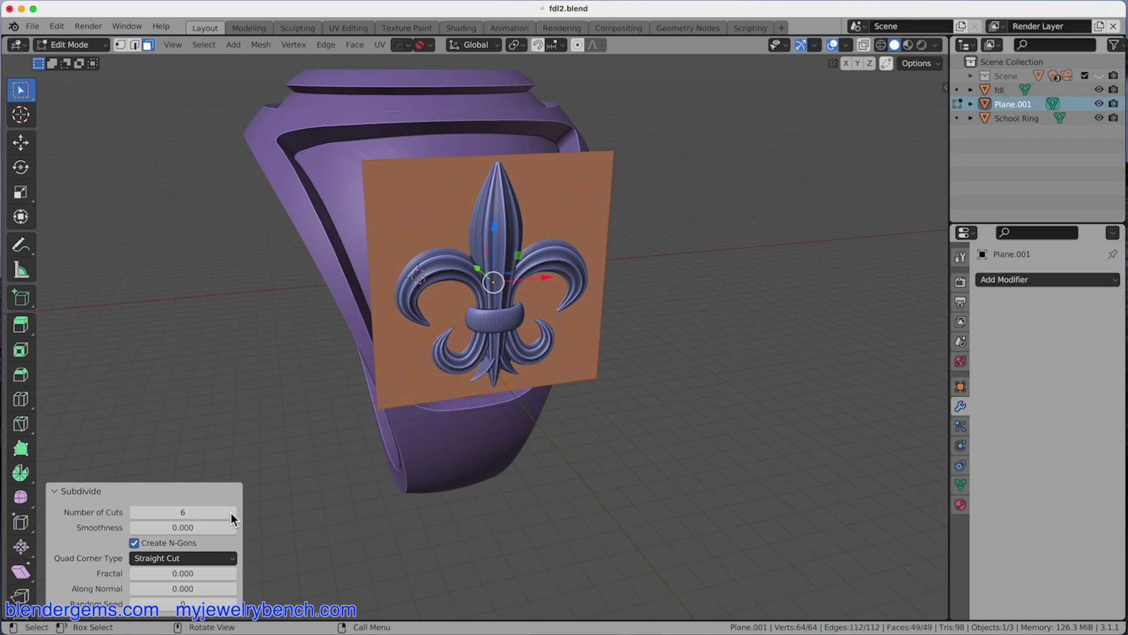
click(136, 513)
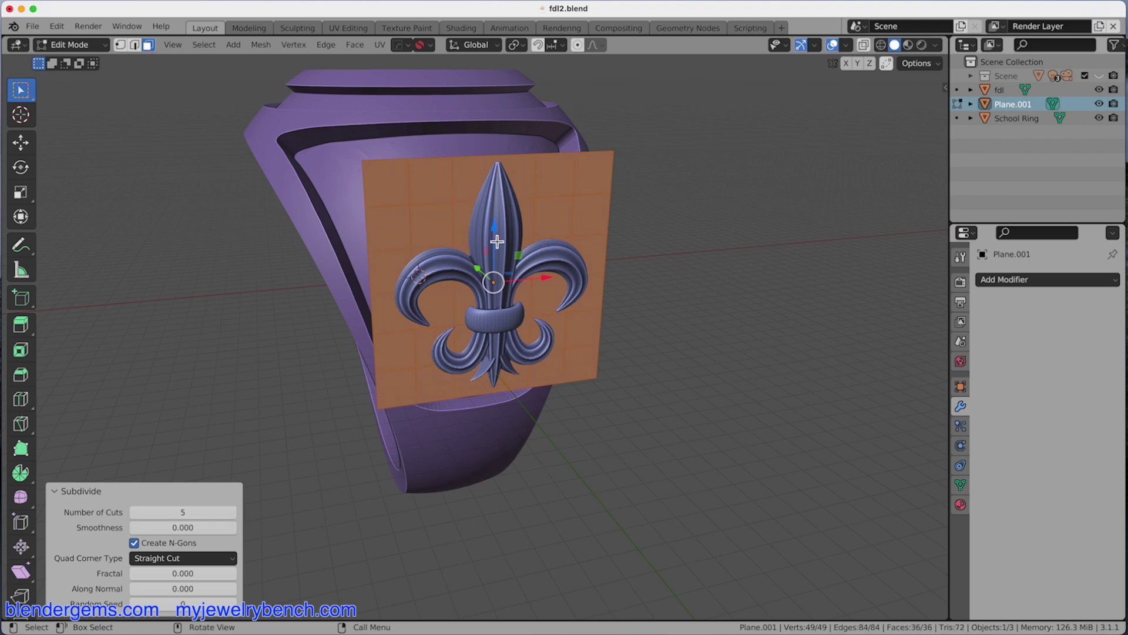
middle_drag(636, 198, 612, 168)
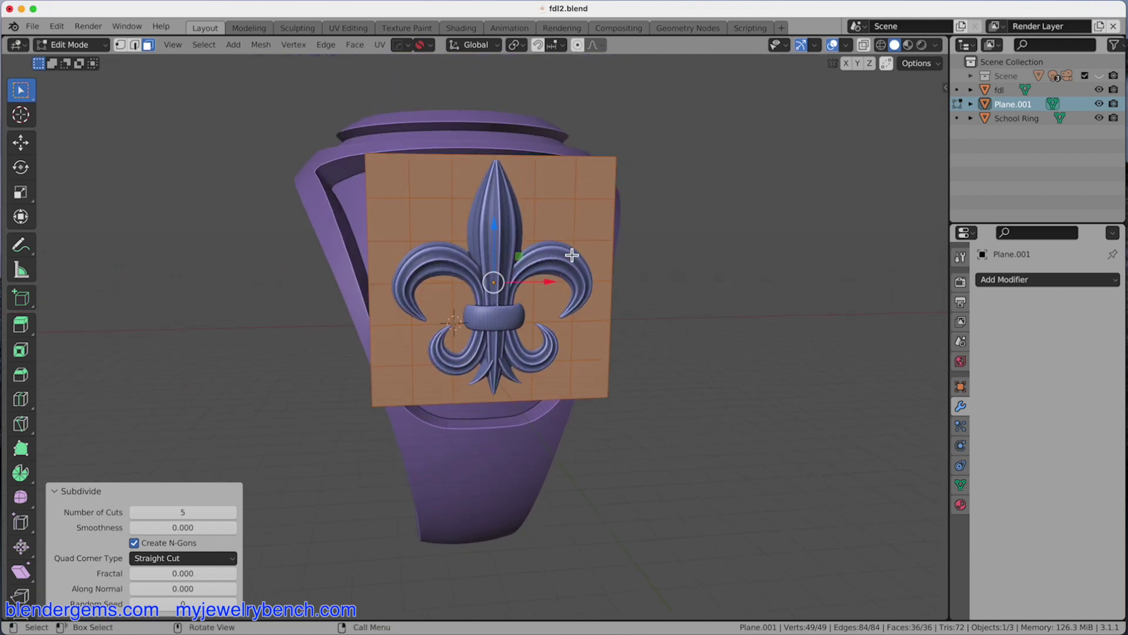
key(KP_1)
scroll(494, 365, up, 2)
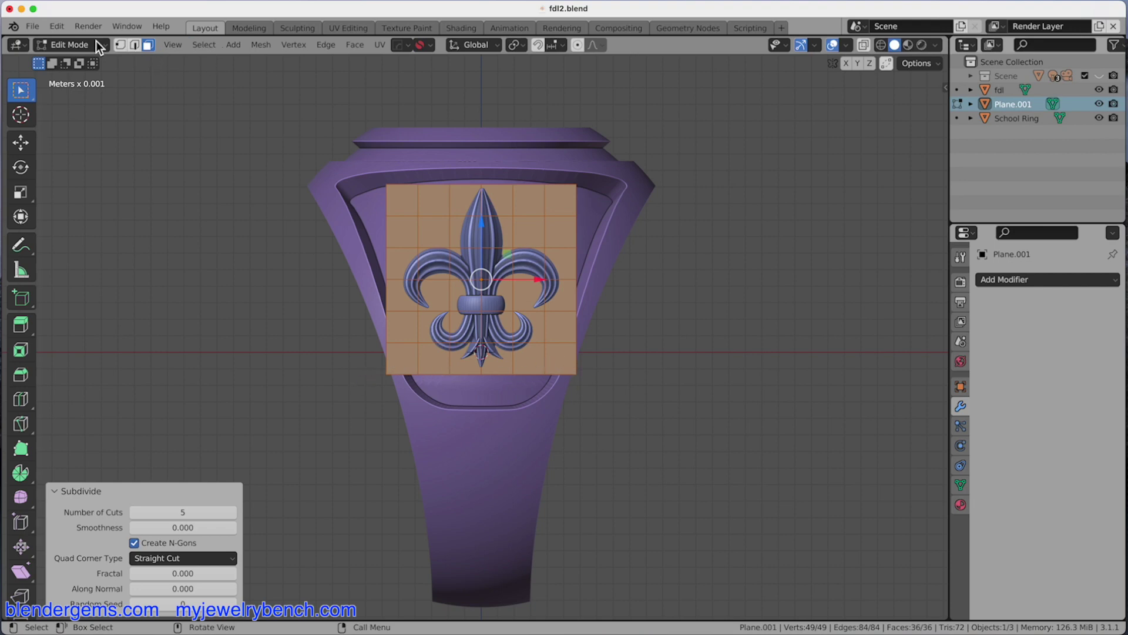
- Narrow the plane's two bottom corner vertices along X with proportional editing
click(122, 45)
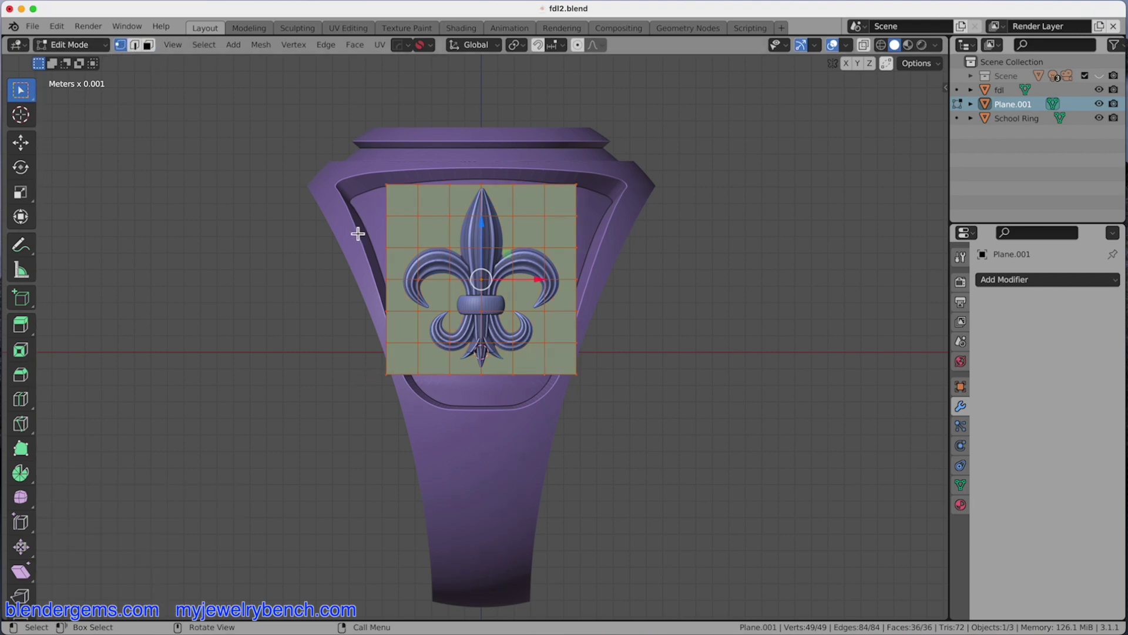
click(388, 379)
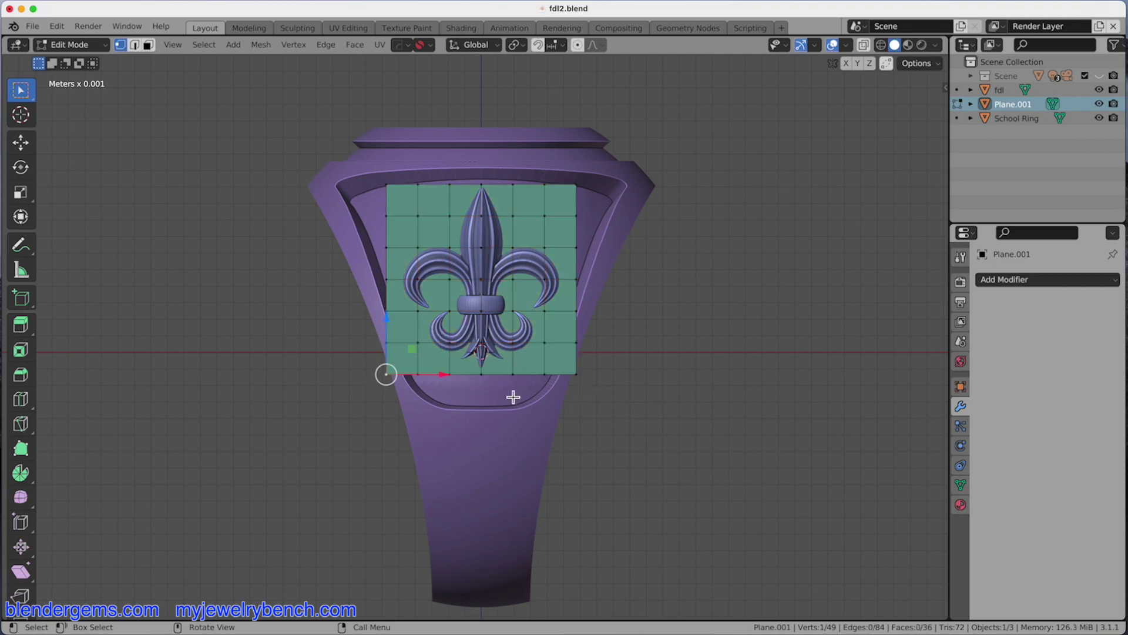
shift+click(577, 374)
key(s)
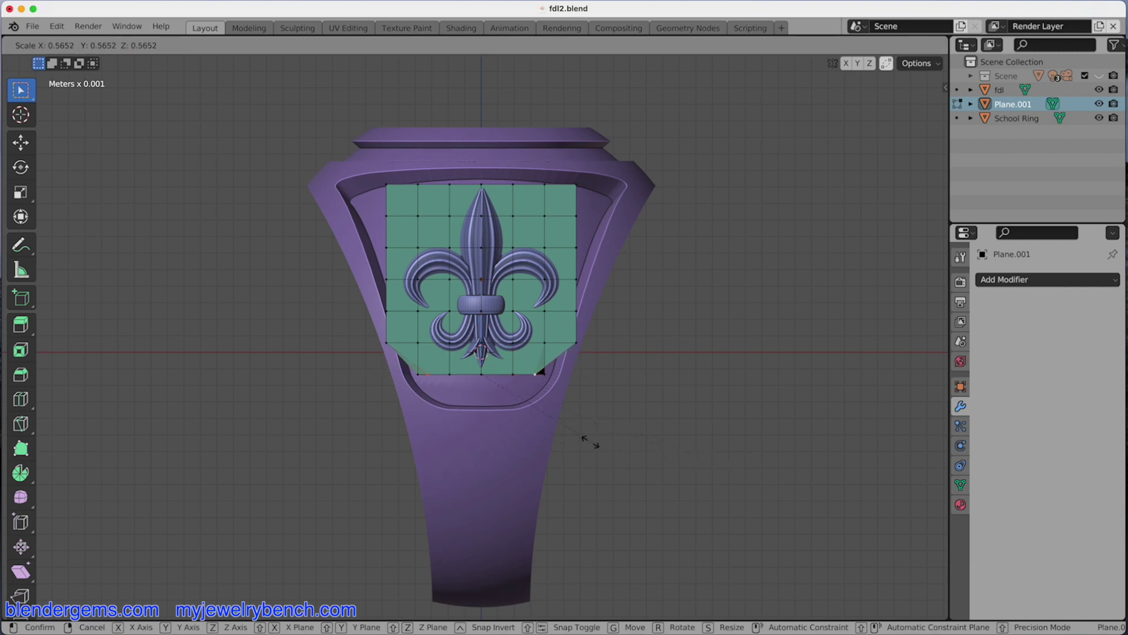
key(Escape)
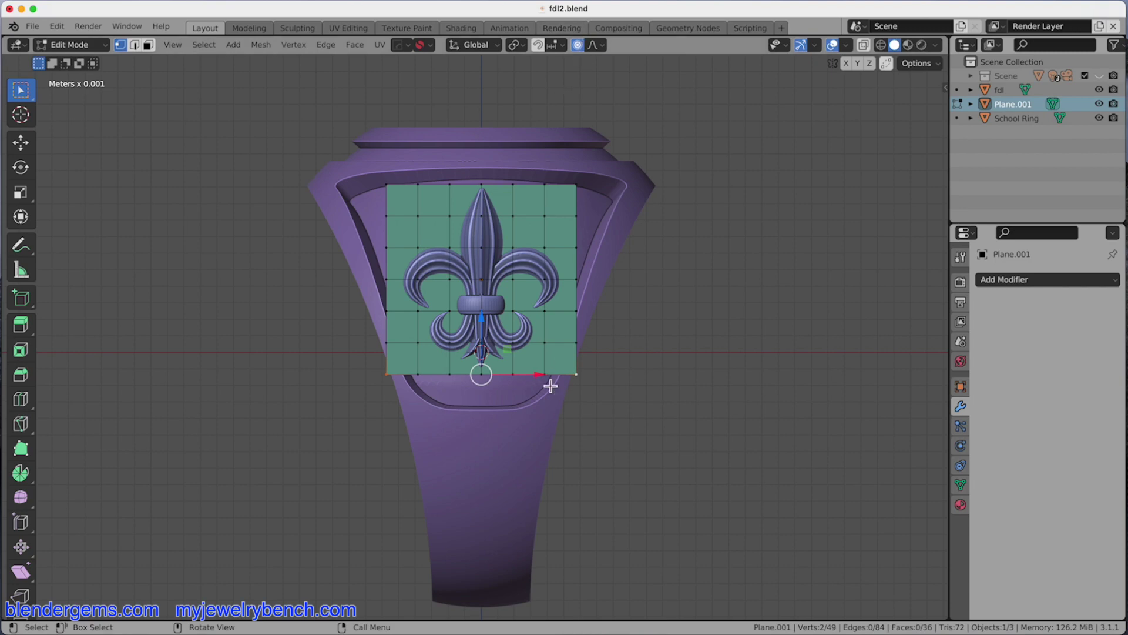
key(s)
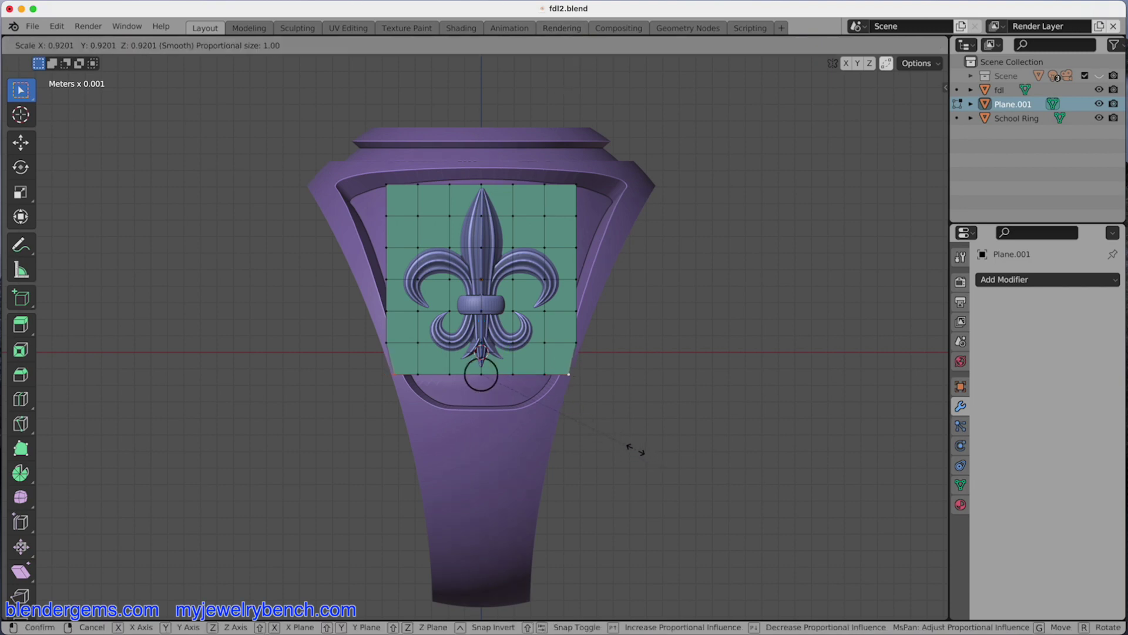
scroll(628, 447, down, 12)
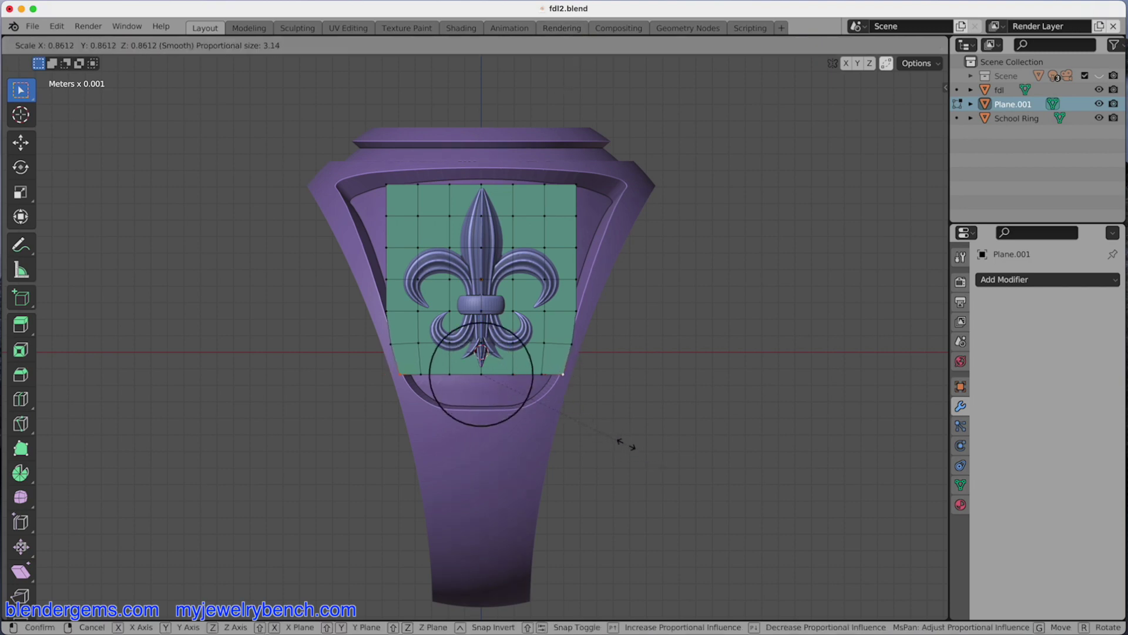
scroll(620, 438, down, 3)
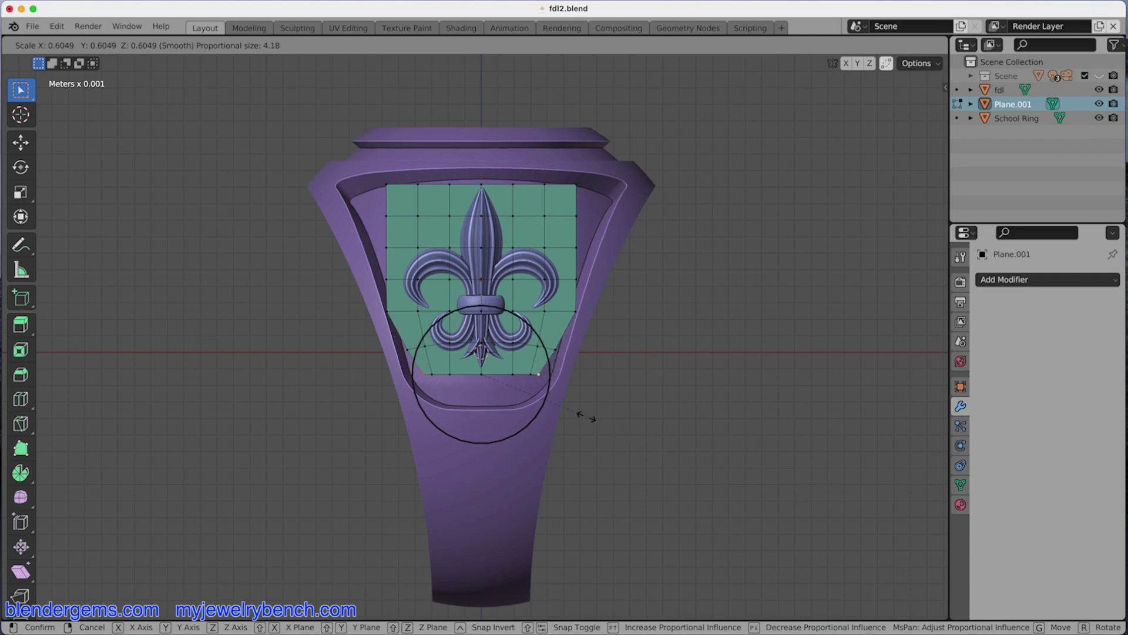
scroll(585, 418, down, 6)
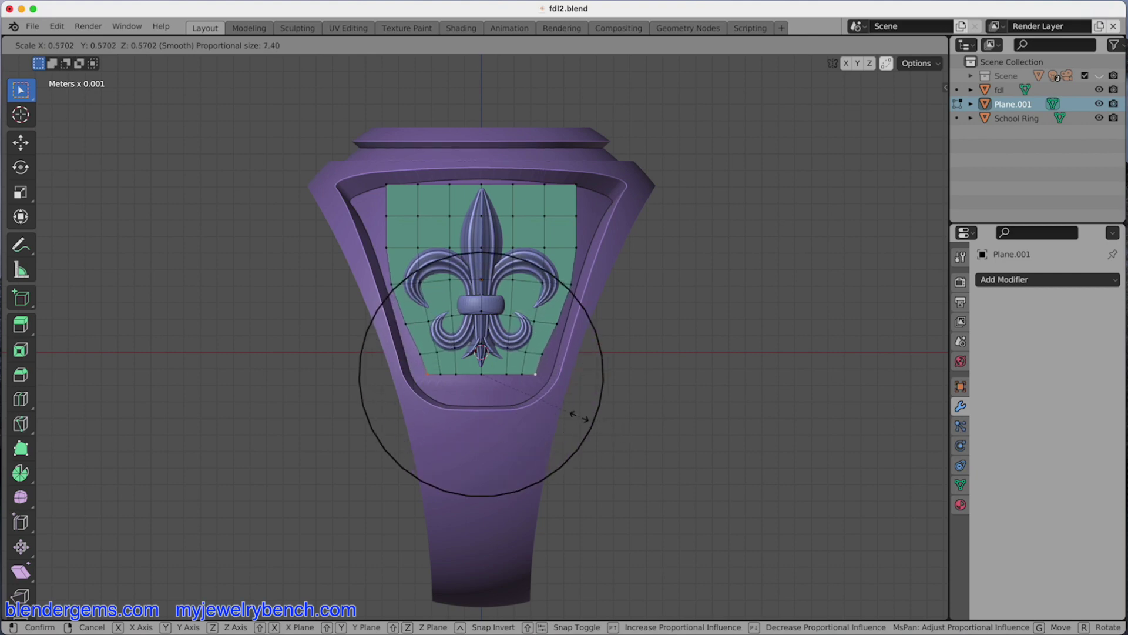
key(x)
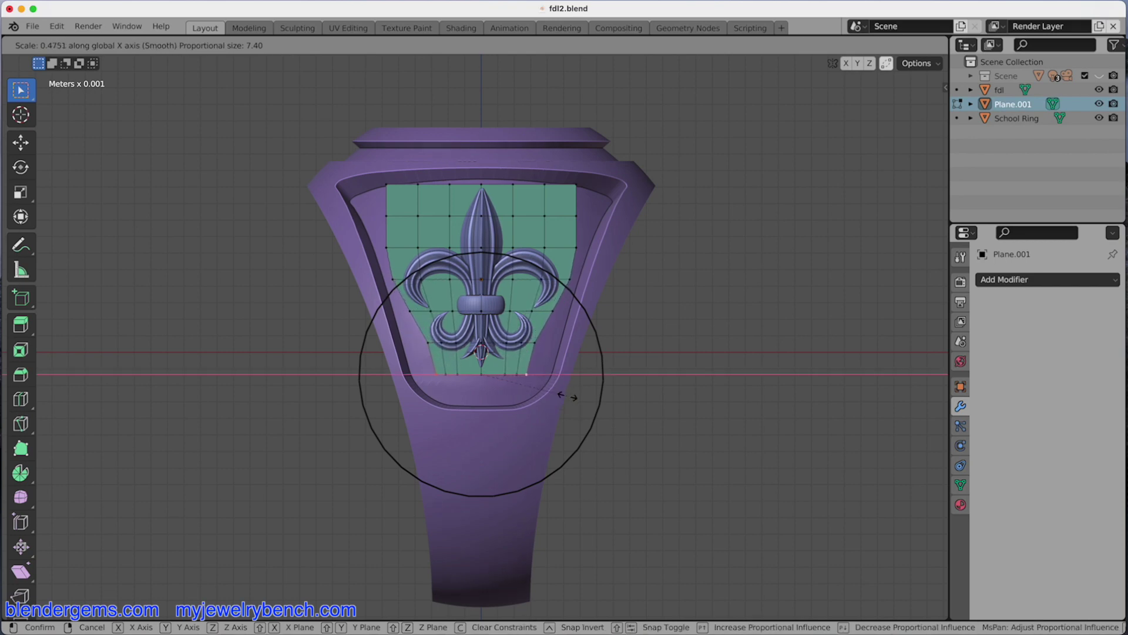
click(567, 397)
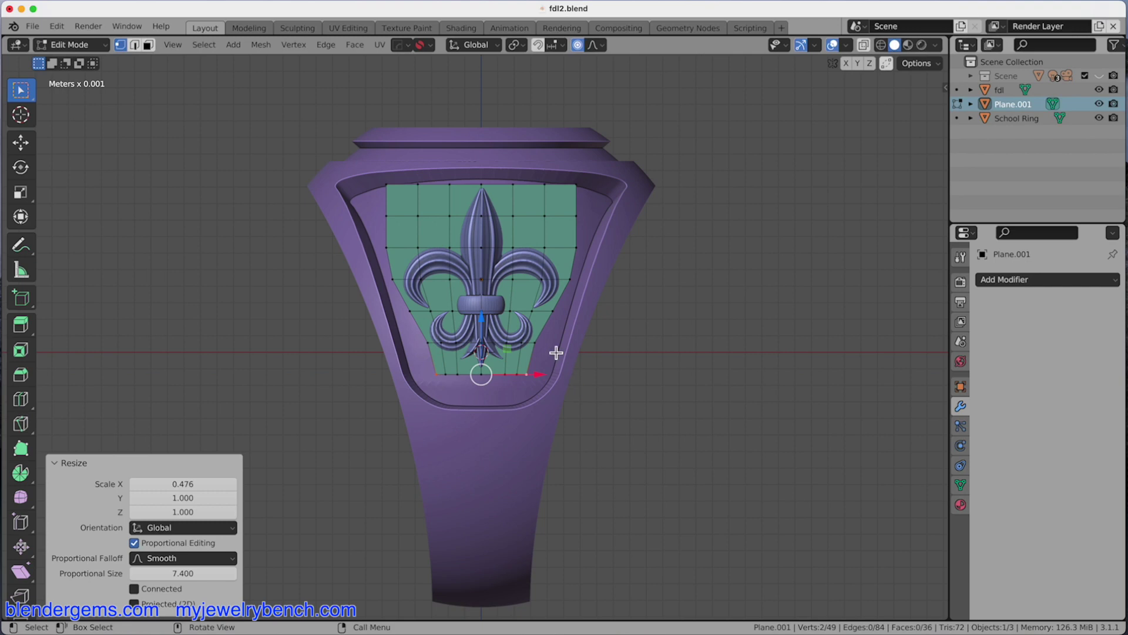
- Shrink the top corners to 0.676, raise them 0.711 mm, and leave Edit Mode
click(386, 184)
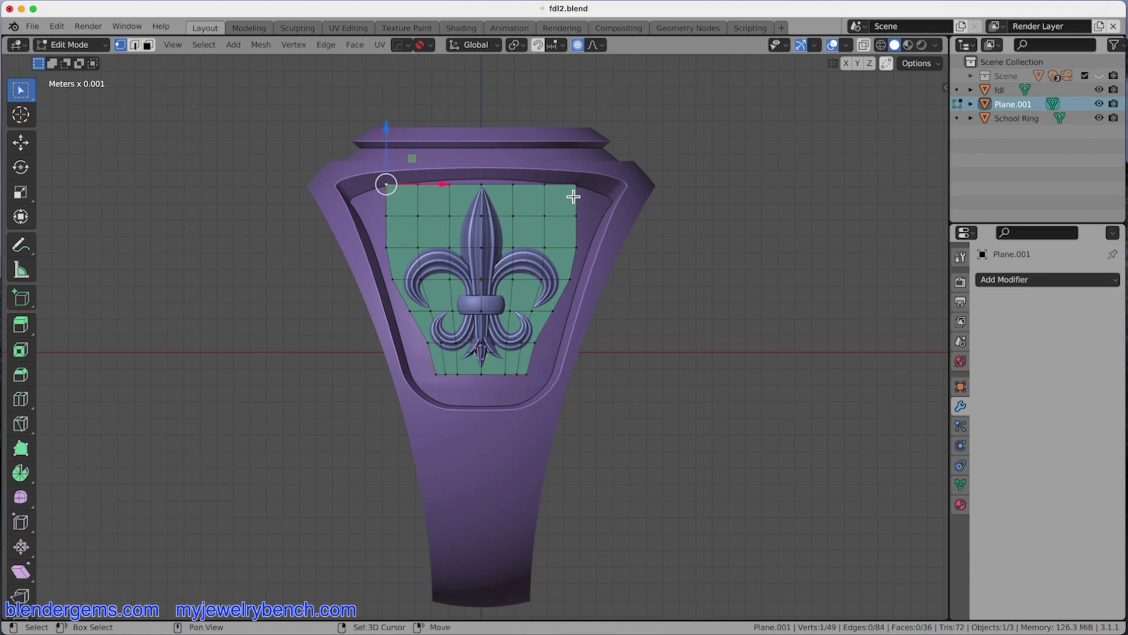
shift+click(573, 193)
key(s)
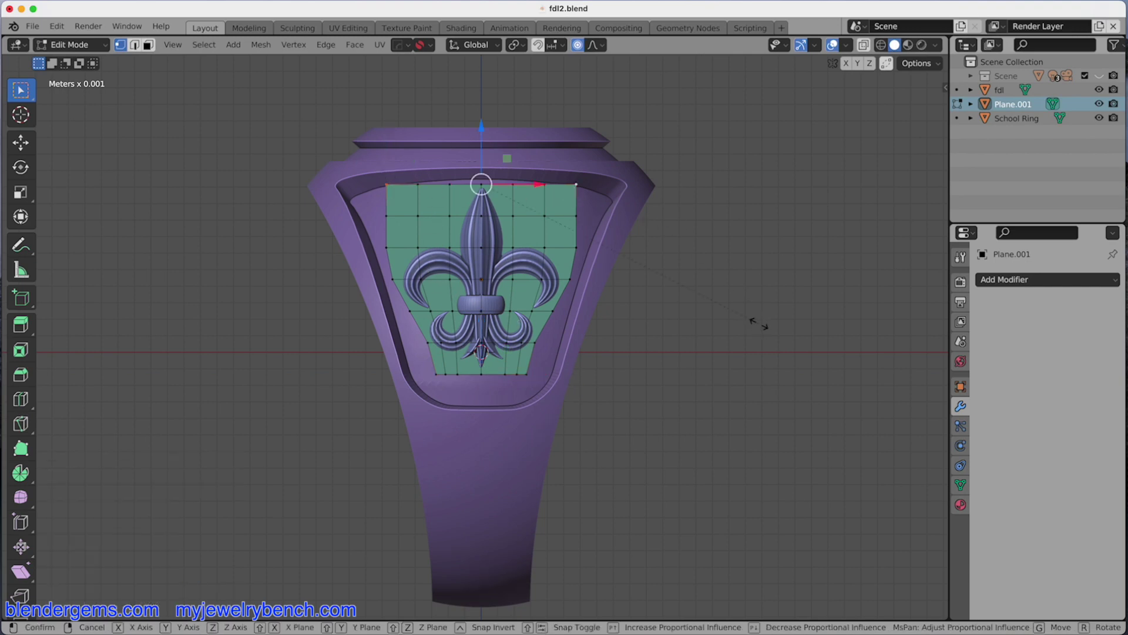
click(642, 309)
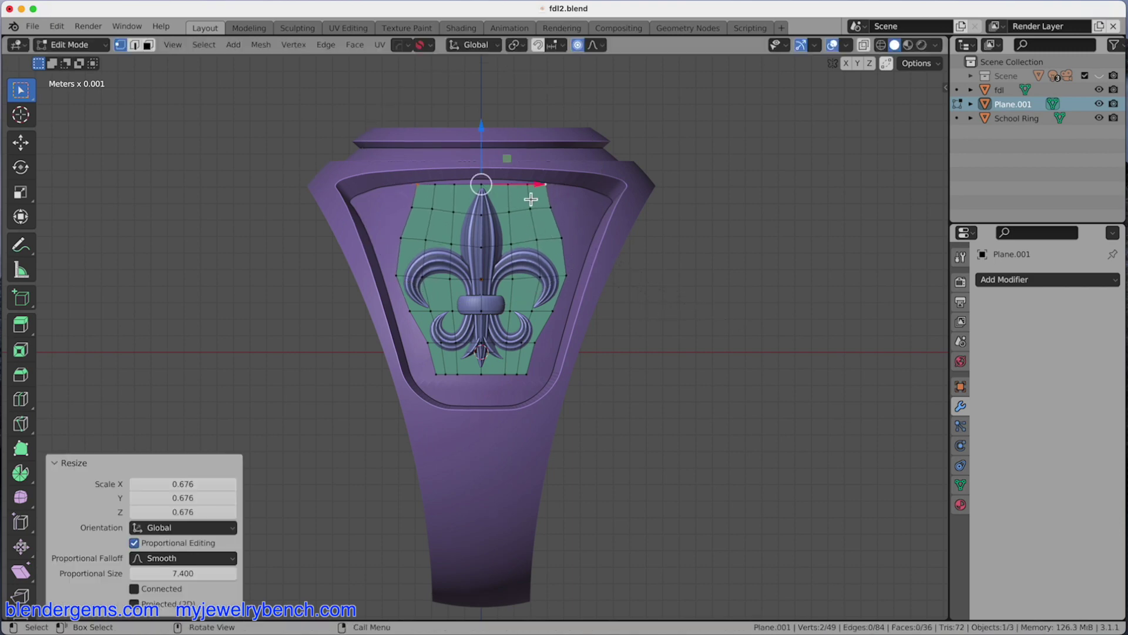
key(g)
key(z)
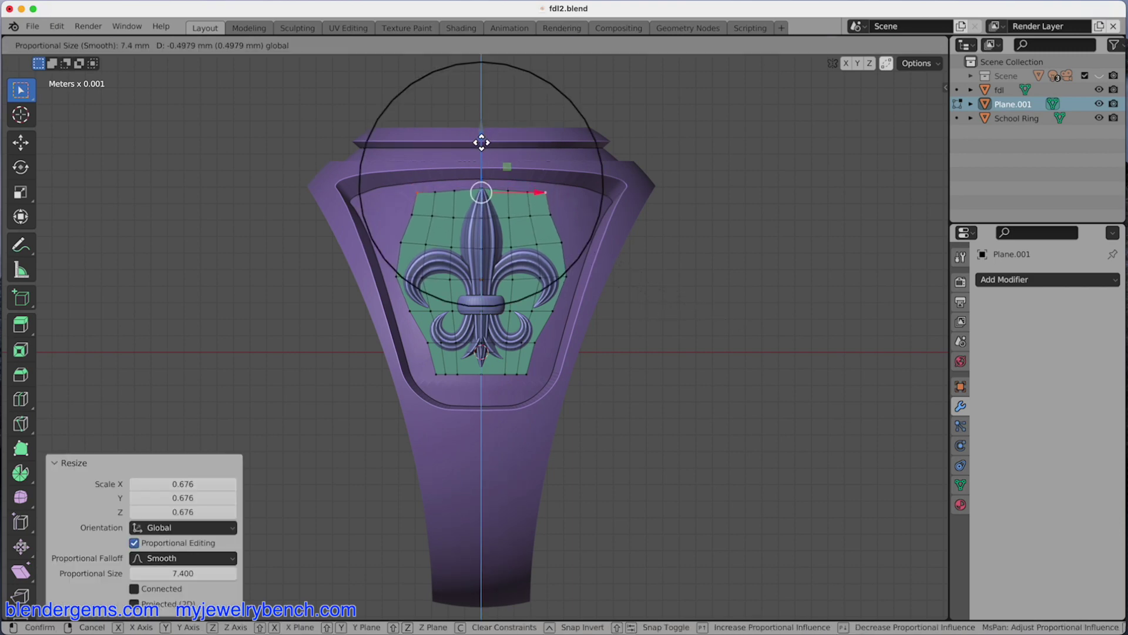
click(481, 152)
key(ctrl+z)
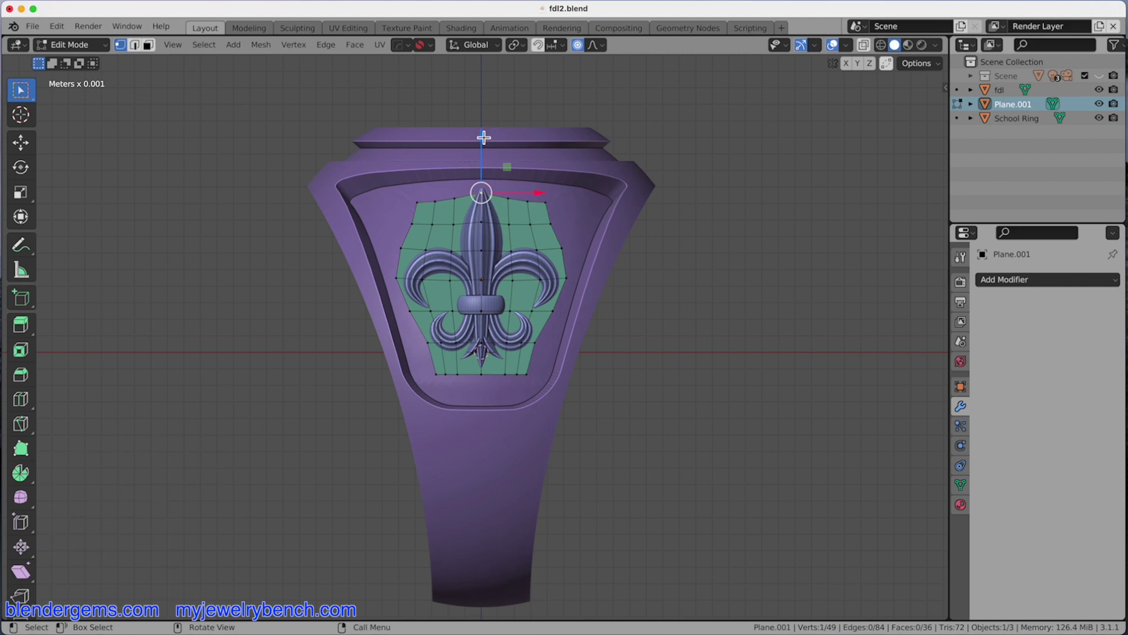
drag(485, 139, 481, 121)
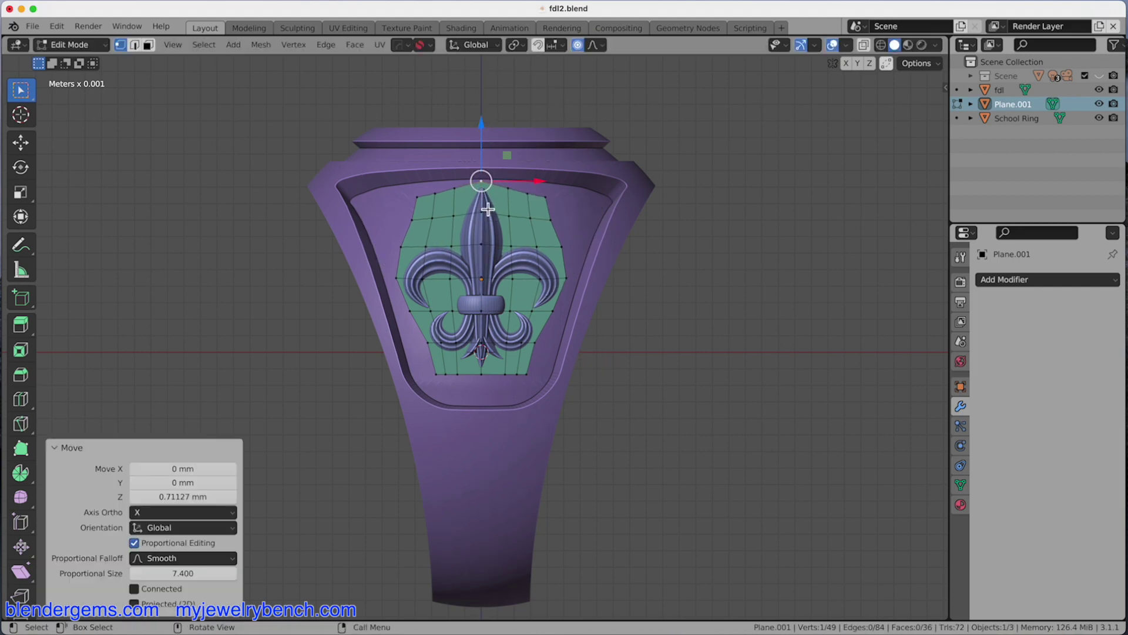
key(Tab)
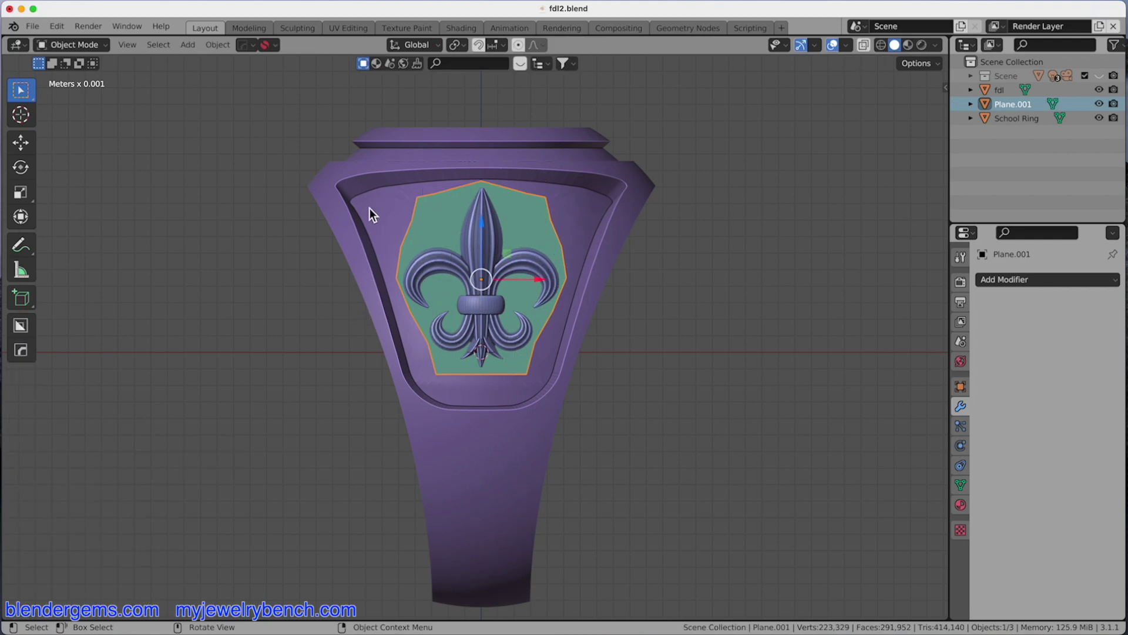
- Inspect the green plate from the side and select the fdl fleur-de-lis object
scroll(418, 327, up, 6)
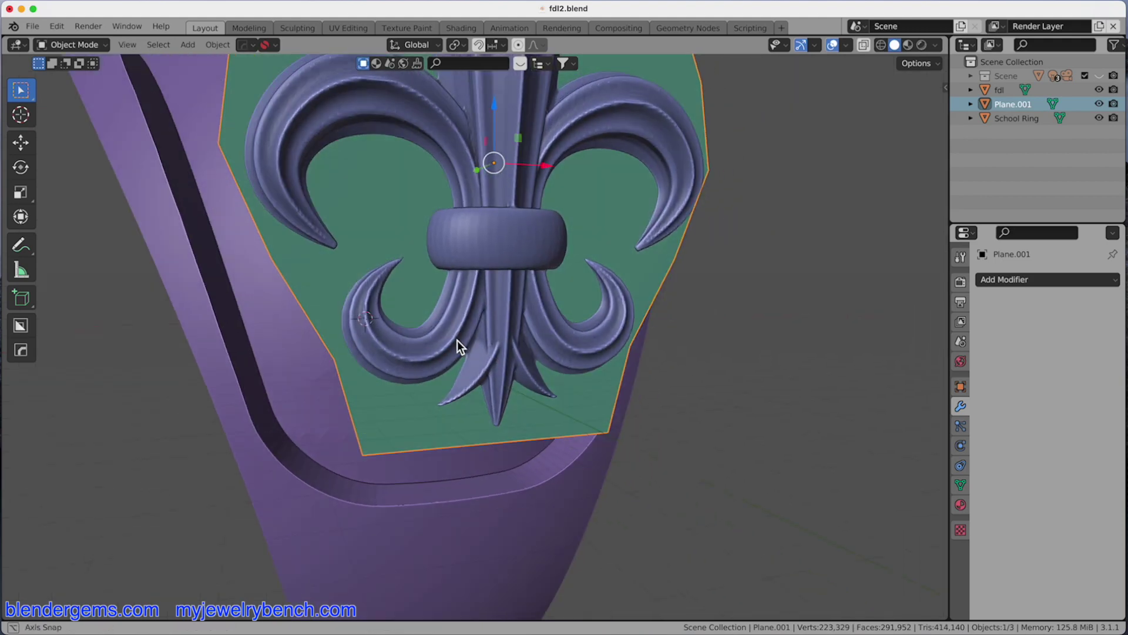
middle_drag(457, 341, 542, 340)
scroll(541, 341, down, 3)
middle_drag(579, 403, 620, 408)
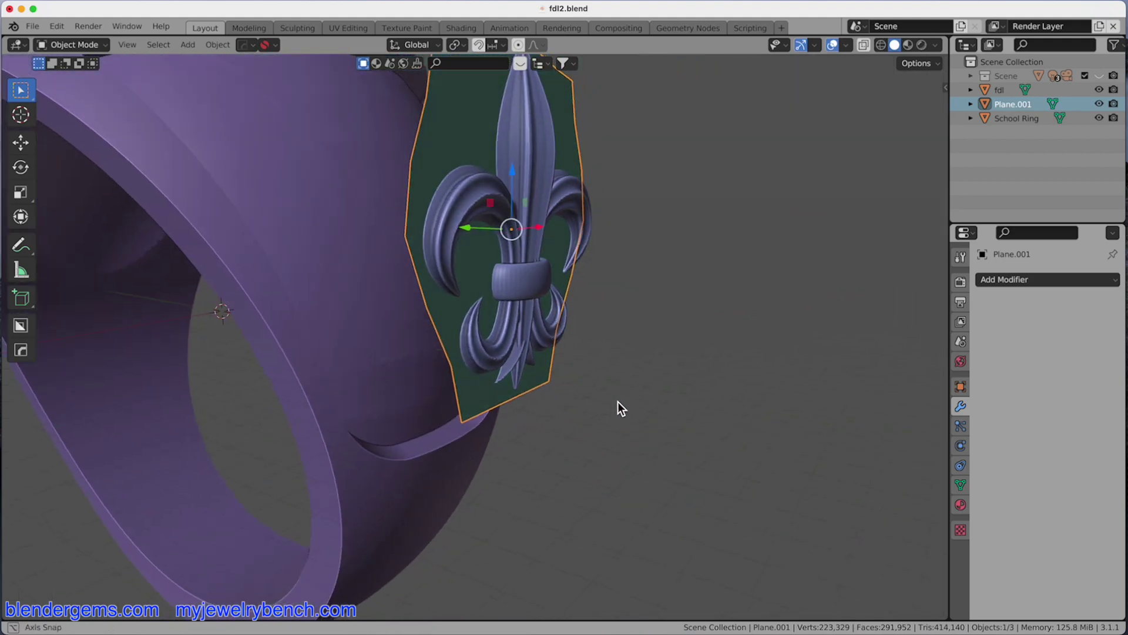
key(Tab)
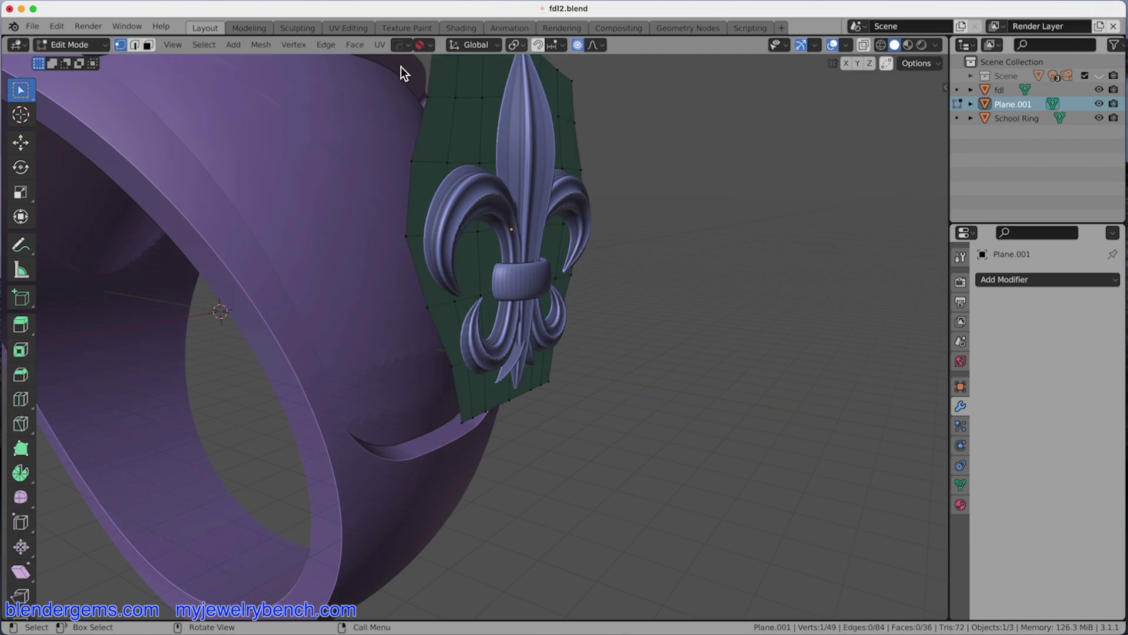
key(Tab)
scroll(567, 428, up, 2)
scroll(558, 423, down, 4)
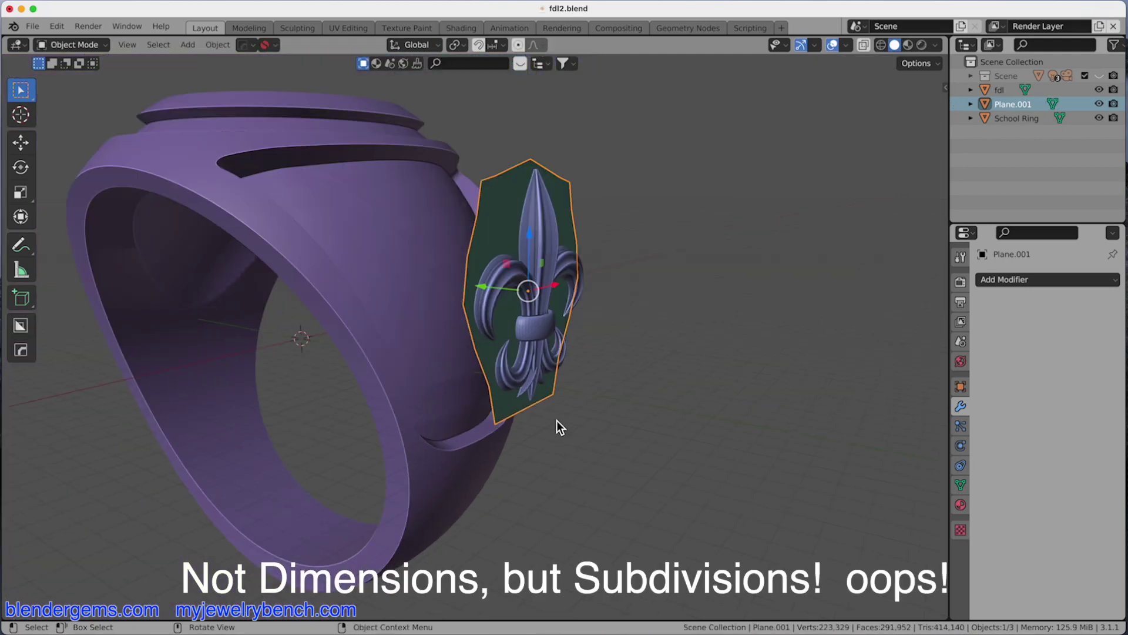
click(555, 216)
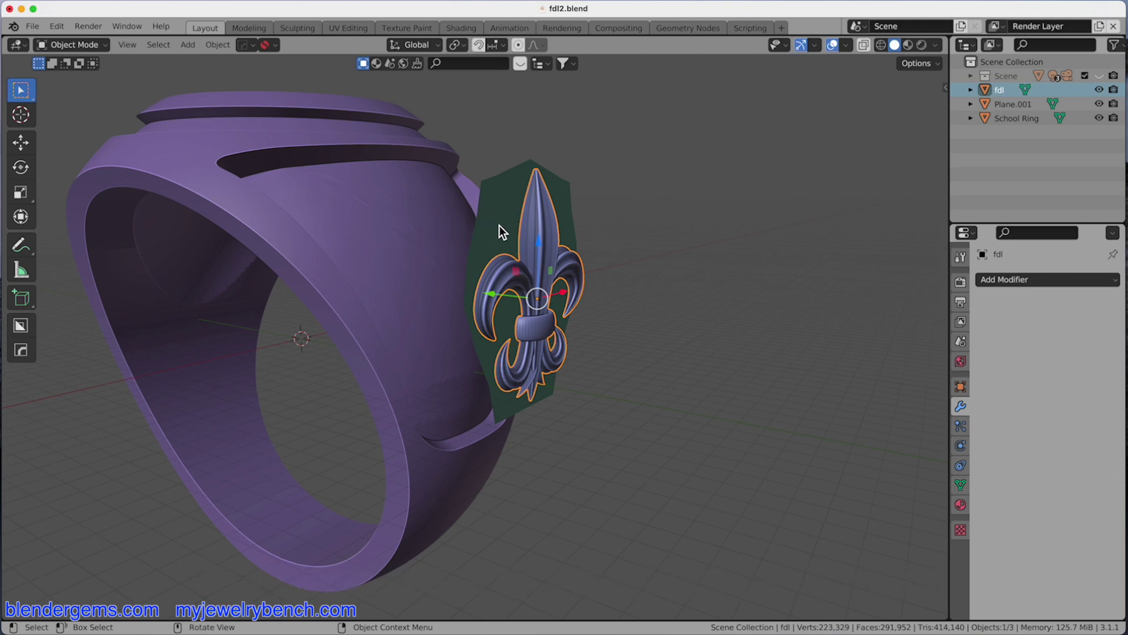
middle_drag(501, 234, 423, 239)
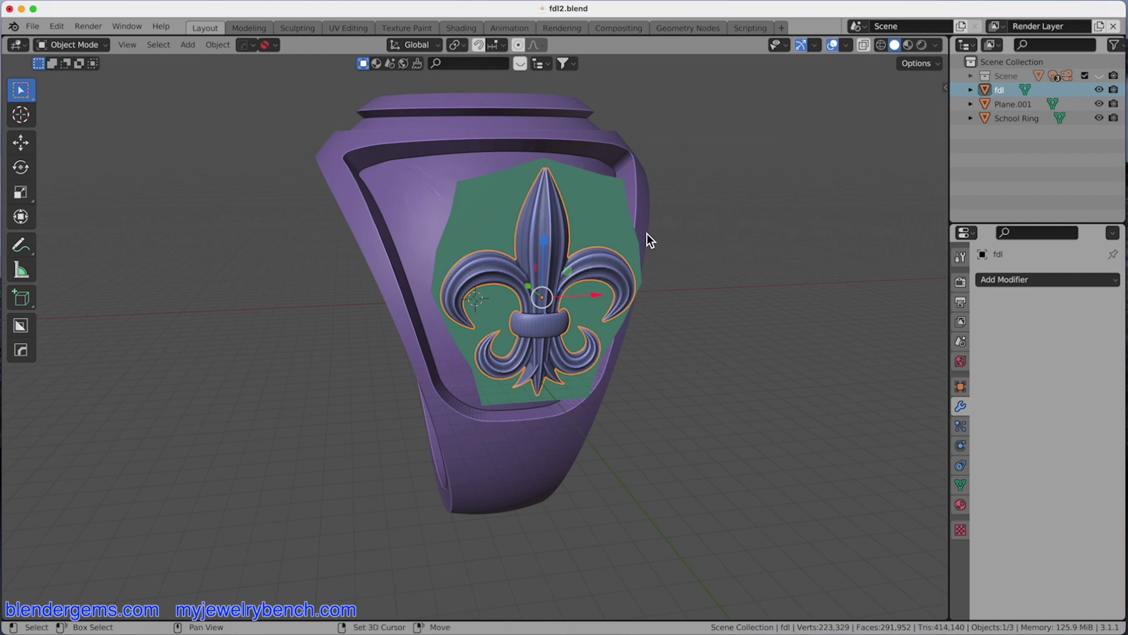
mouse_move(647, 234)
middle_down()
mouse_move(674, 270)
mouse_move(641, 230)
middle_up()
- Parent the fleur-de-lis to Plane.001 using Ctrl+P > Object
shift+click(595, 187)
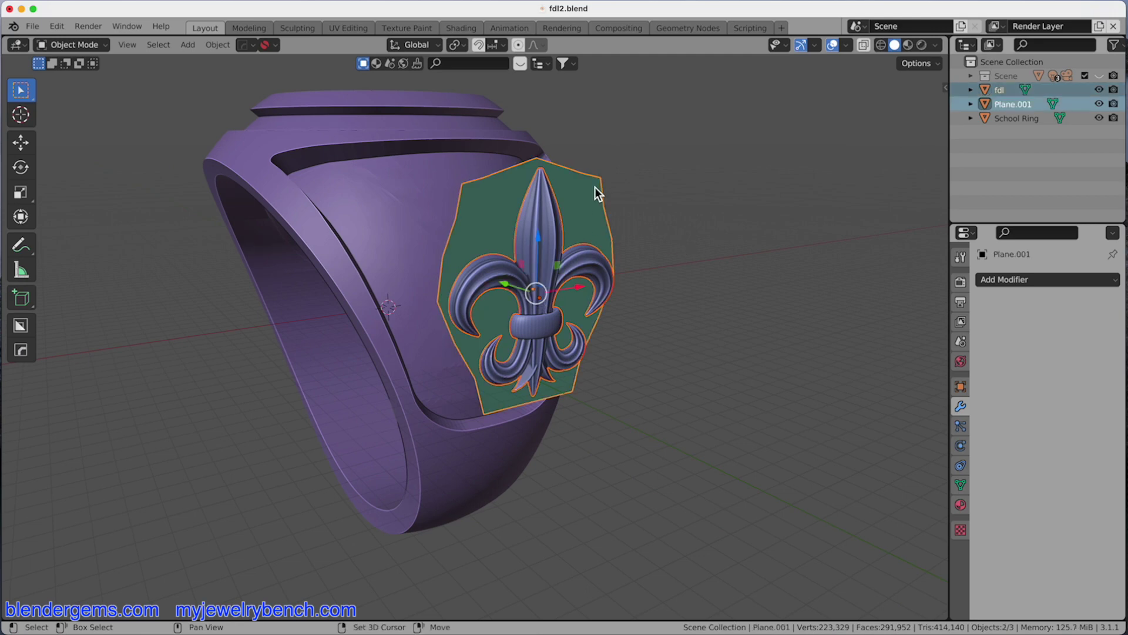
key(ctrl+p)
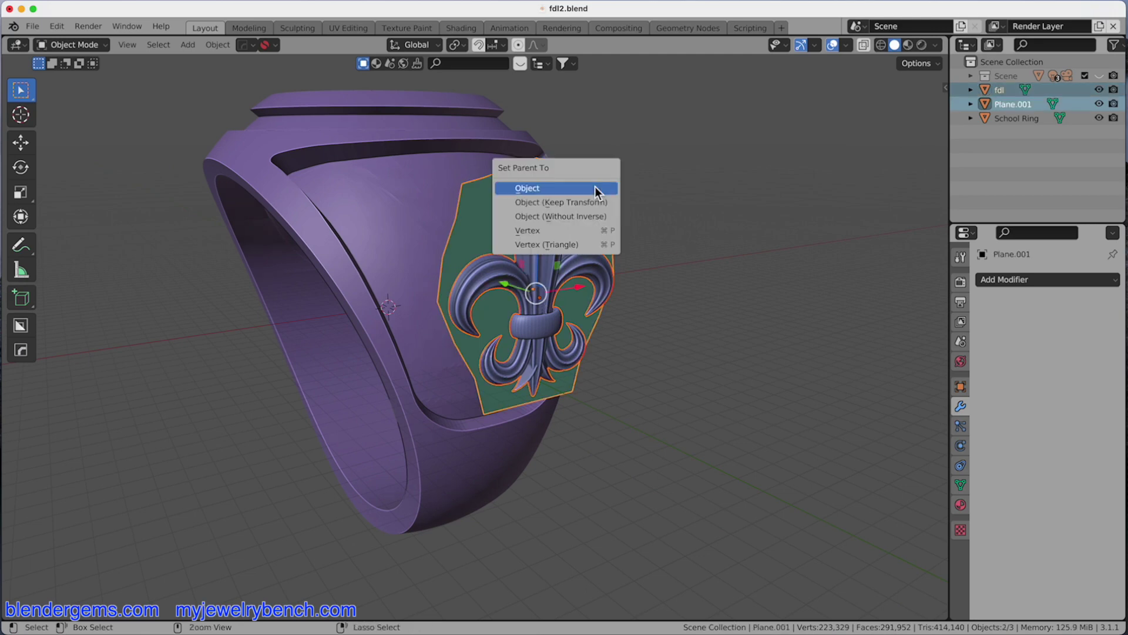
click(534, 189)
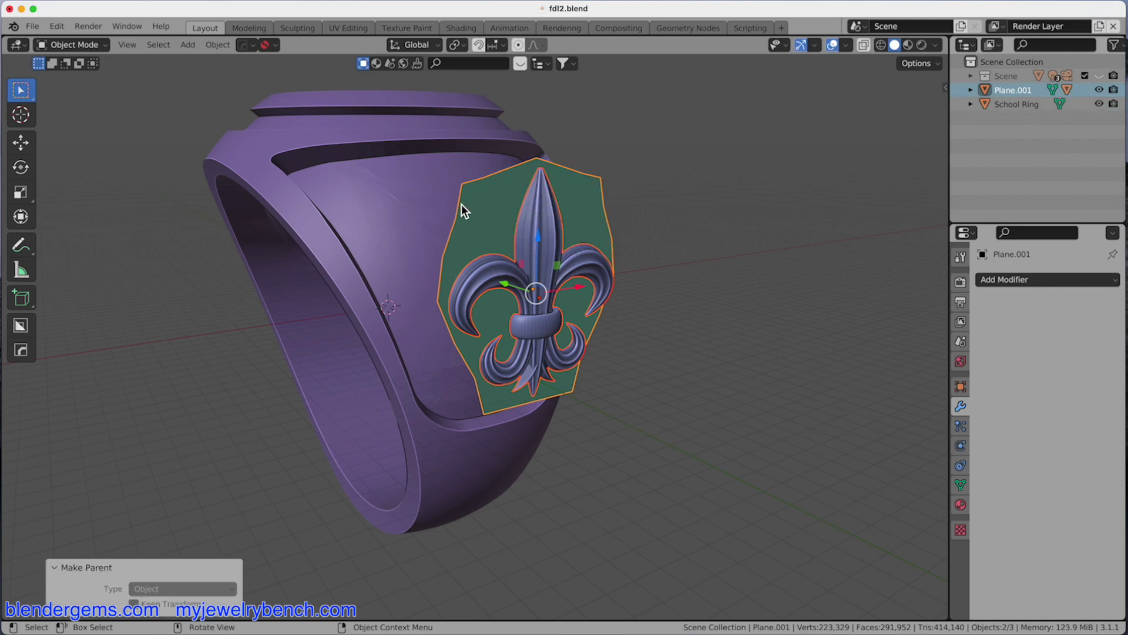
- Test the parenting by moving Plane.001 and then the fleur-de-lis
click(484, 215)
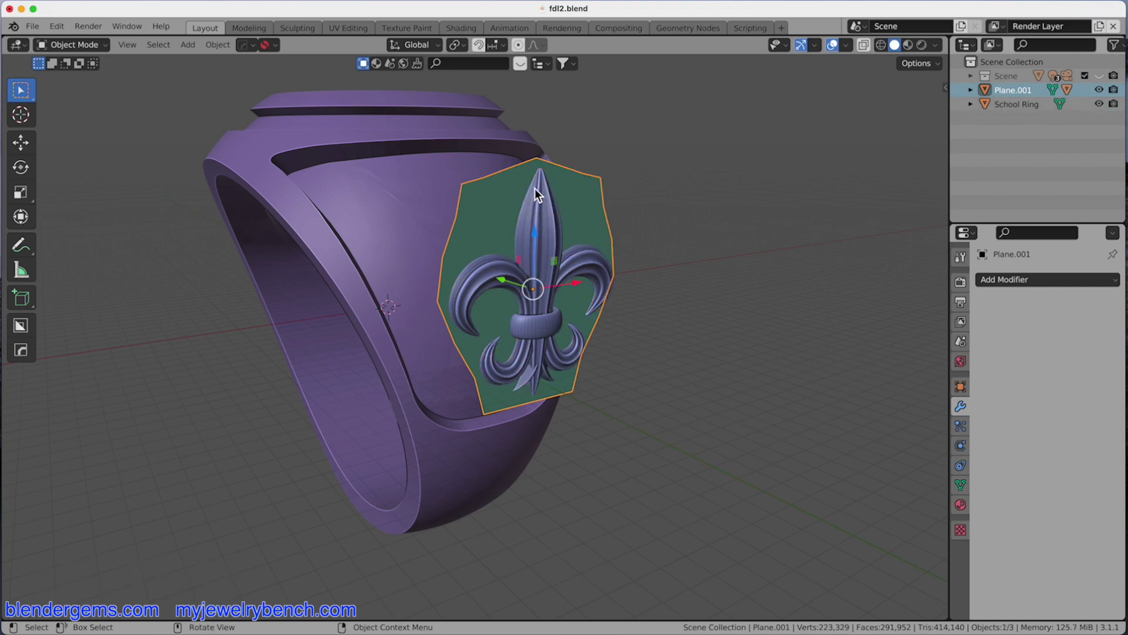
key(g)
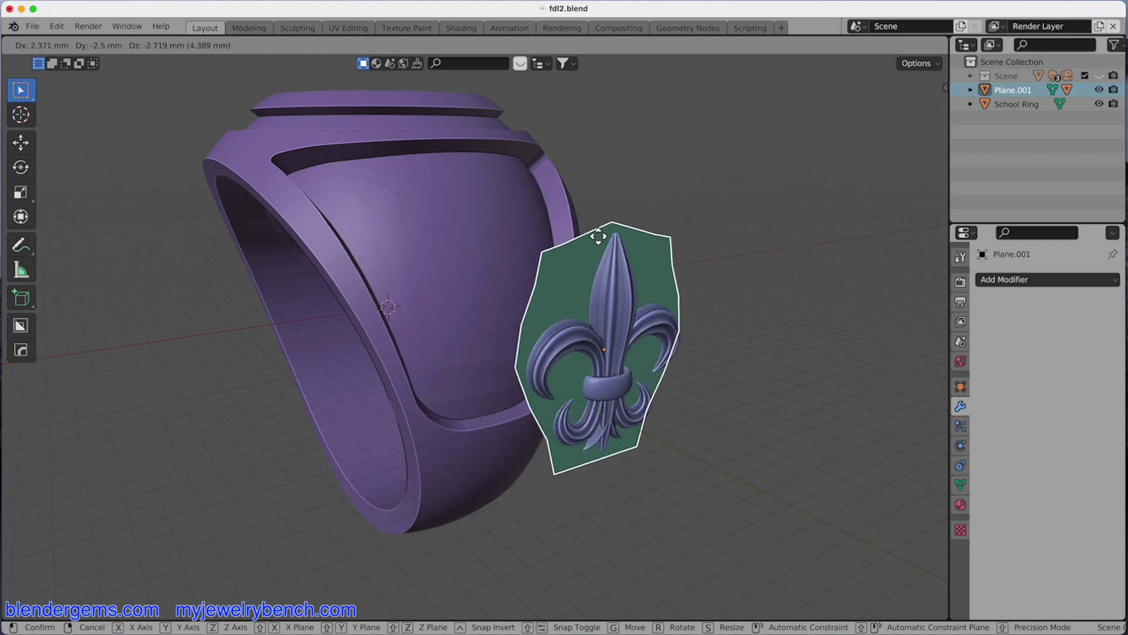
click(577, 222)
click(558, 252)
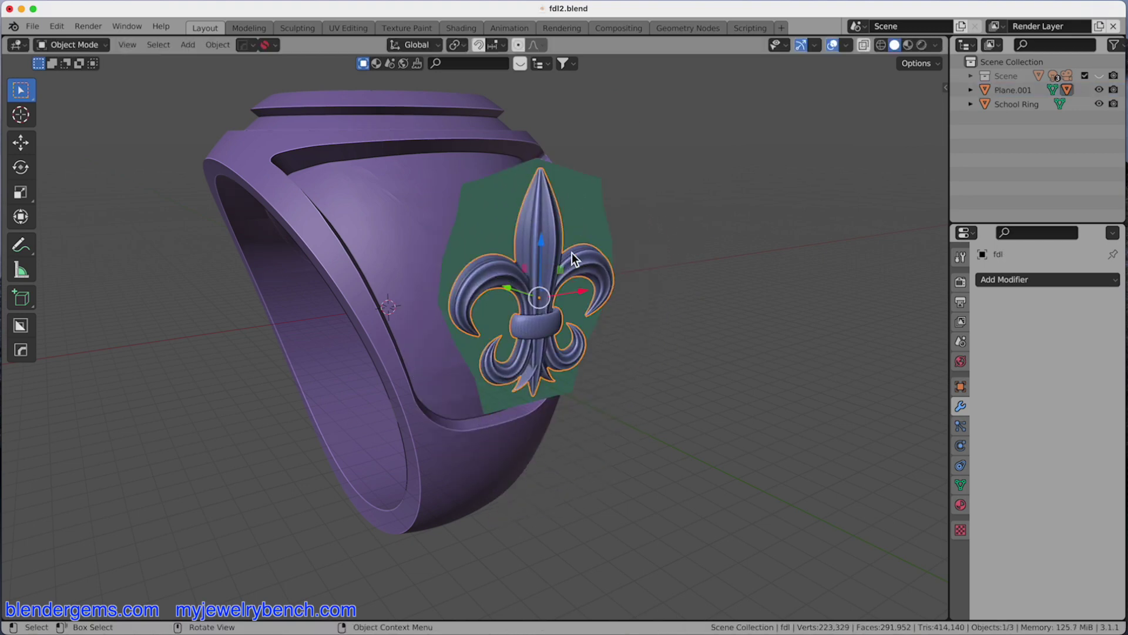
key(g)
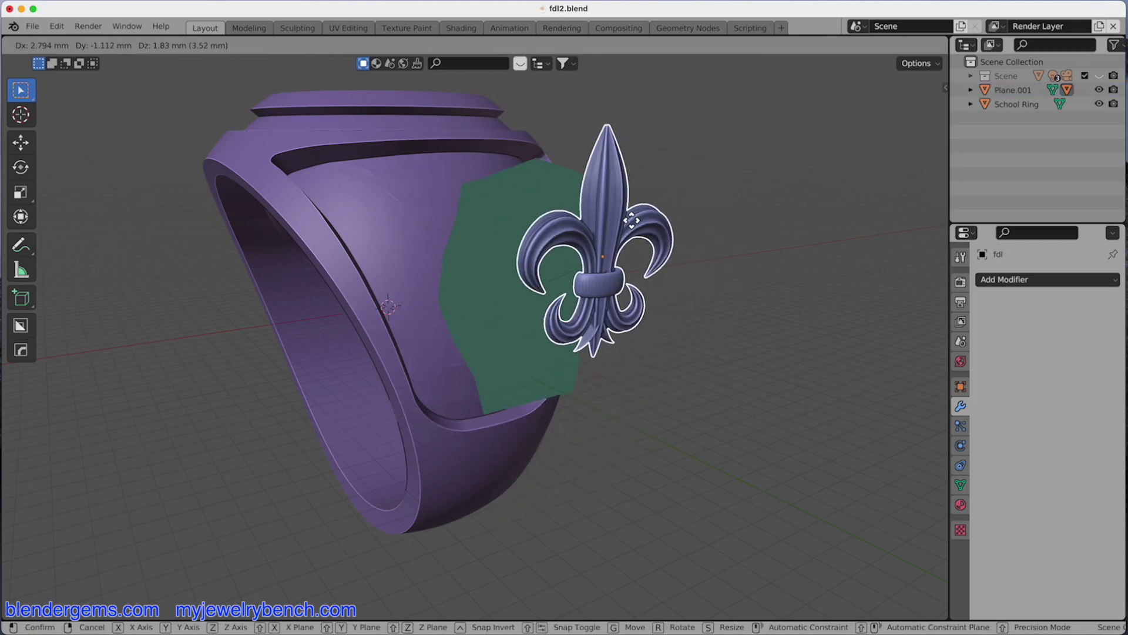
click(615, 248)
mouse_move(508, 324)
middle_down()
mouse_move(553, 323)
mouse_move(494, 298)
mouse_move(478, 319)
mouse_move(521, 323)
middle_up()
mouse_move(609, 292)
middle_down()
mouse_move(622, 294)
mouse_move(617, 282)
middle_up()
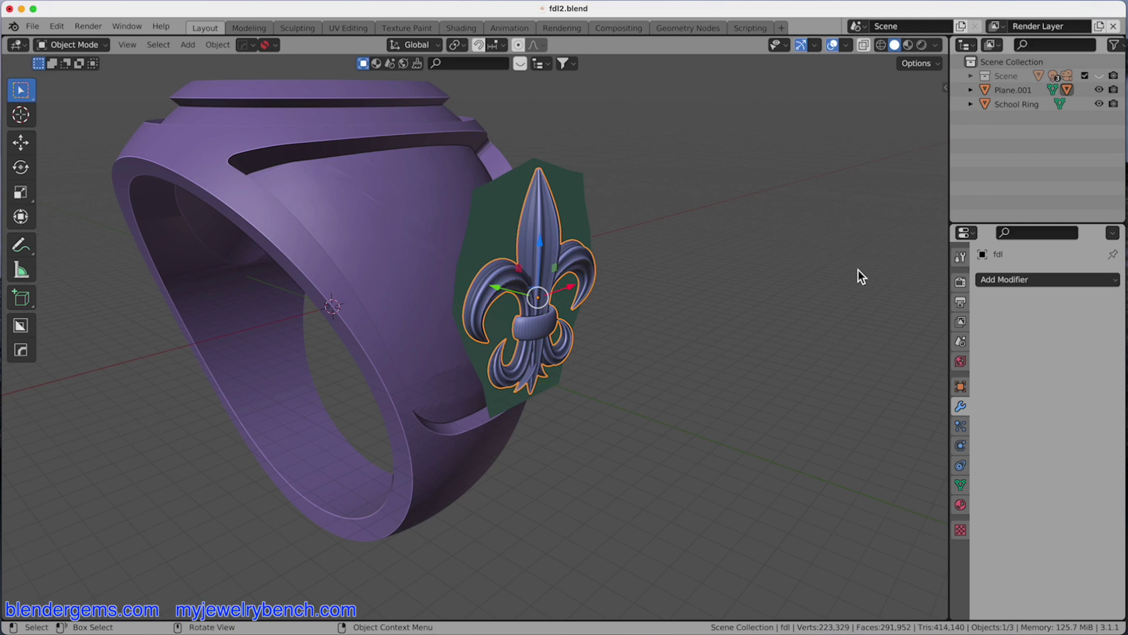
- Add a Surface Deform modifier to fdl, target Plane.001, and bind it
click(1038, 282)
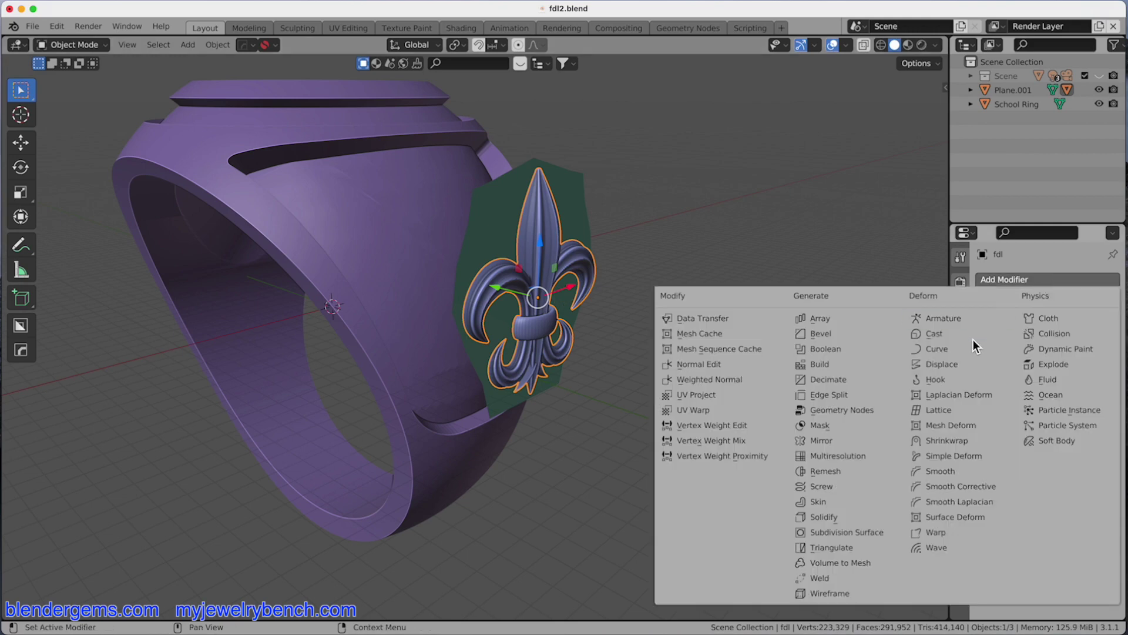
click(979, 518)
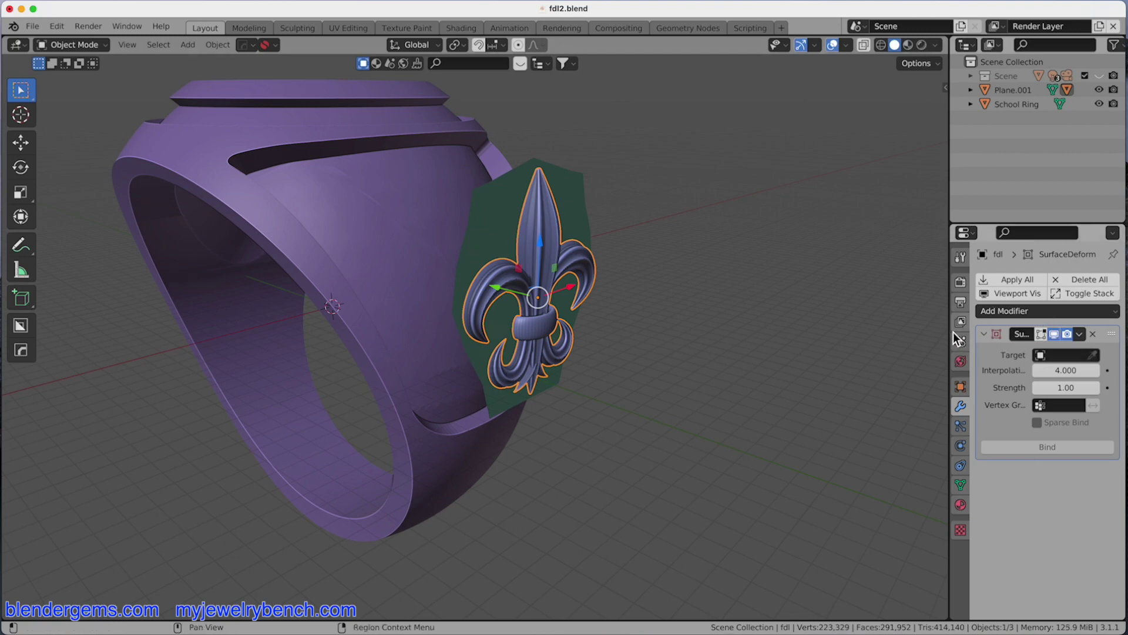
drag(953, 333, 914, 333)
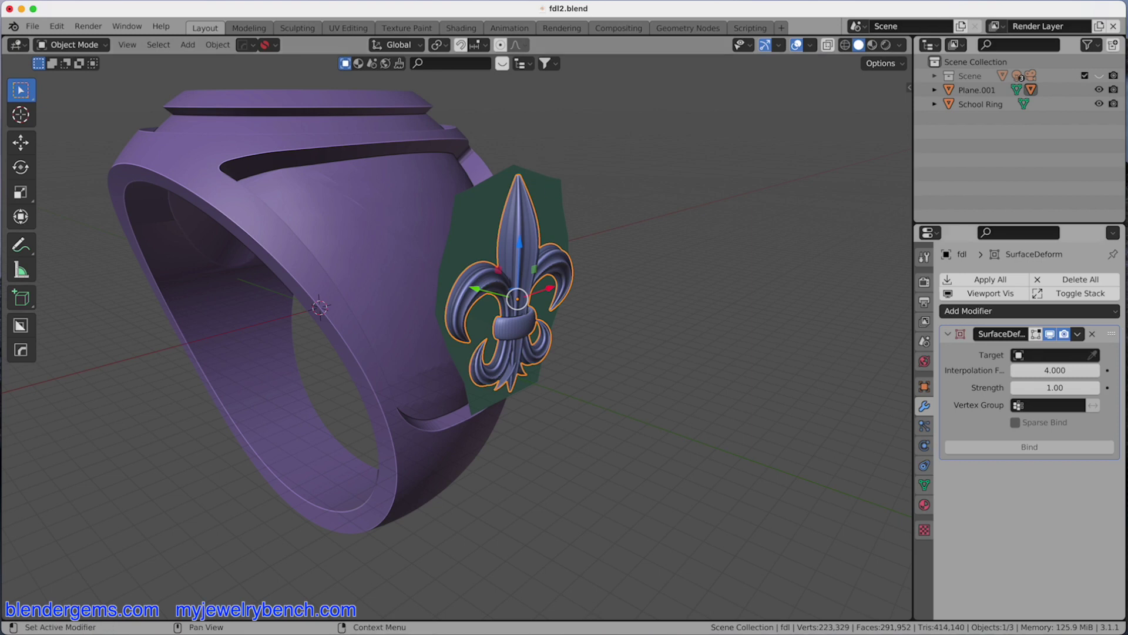
click(1094, 355)
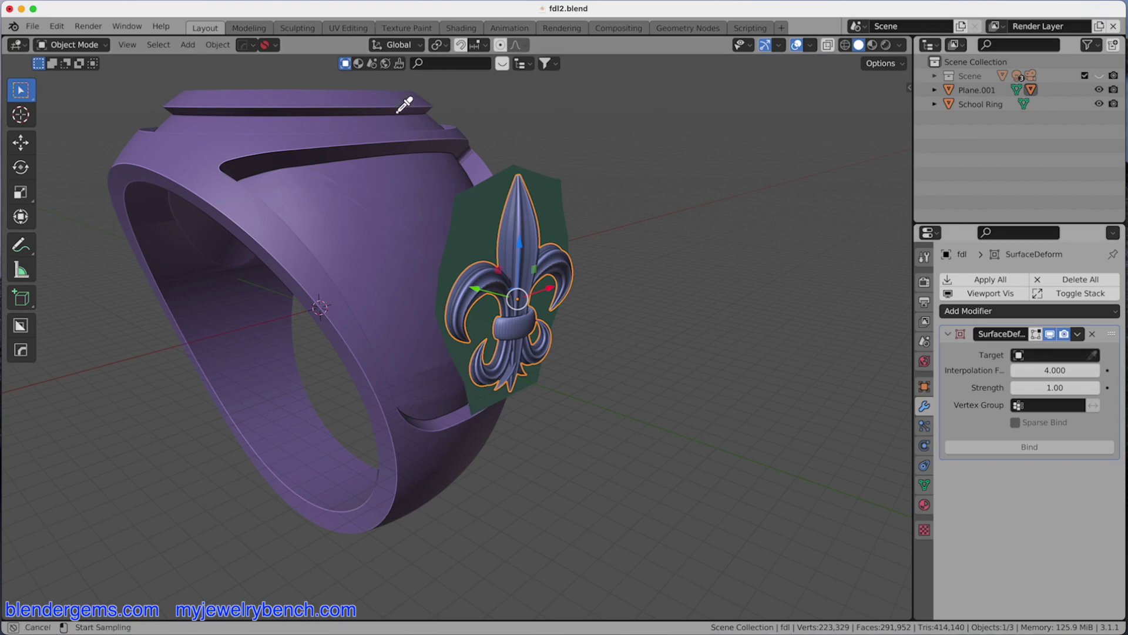
click(554, 191)
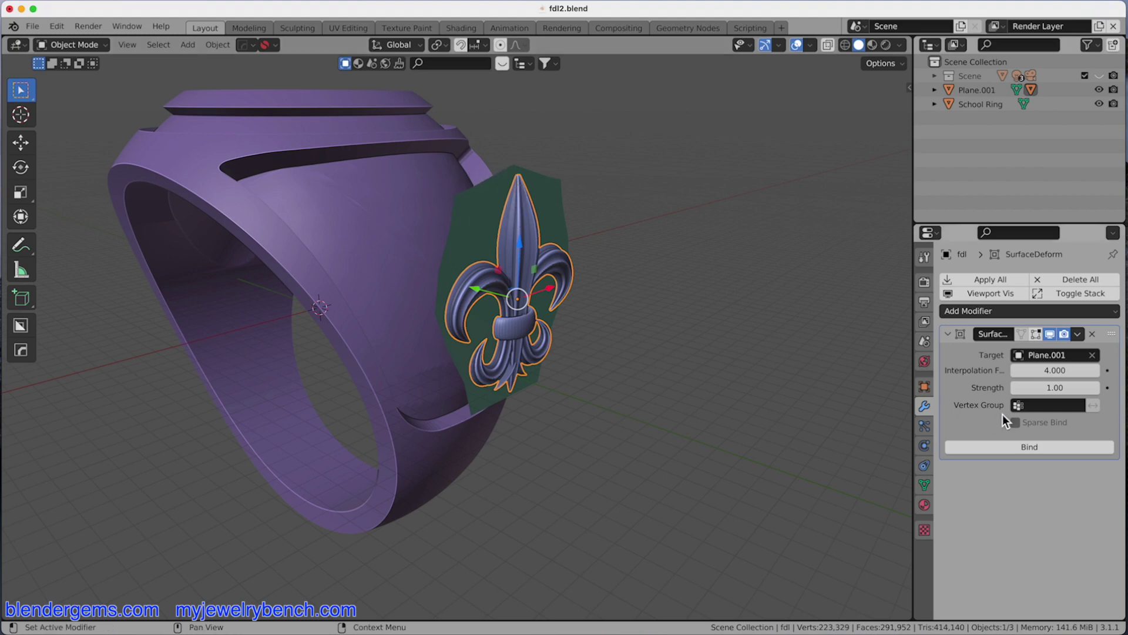
click(1036, 446)
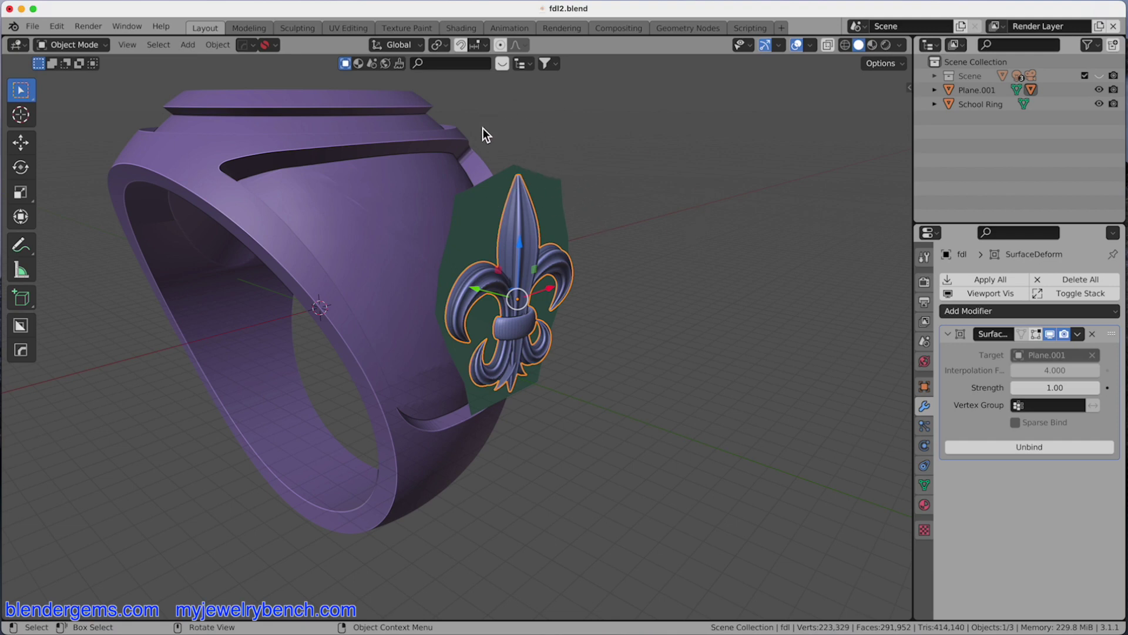
click(545, 185)
key(Tab)
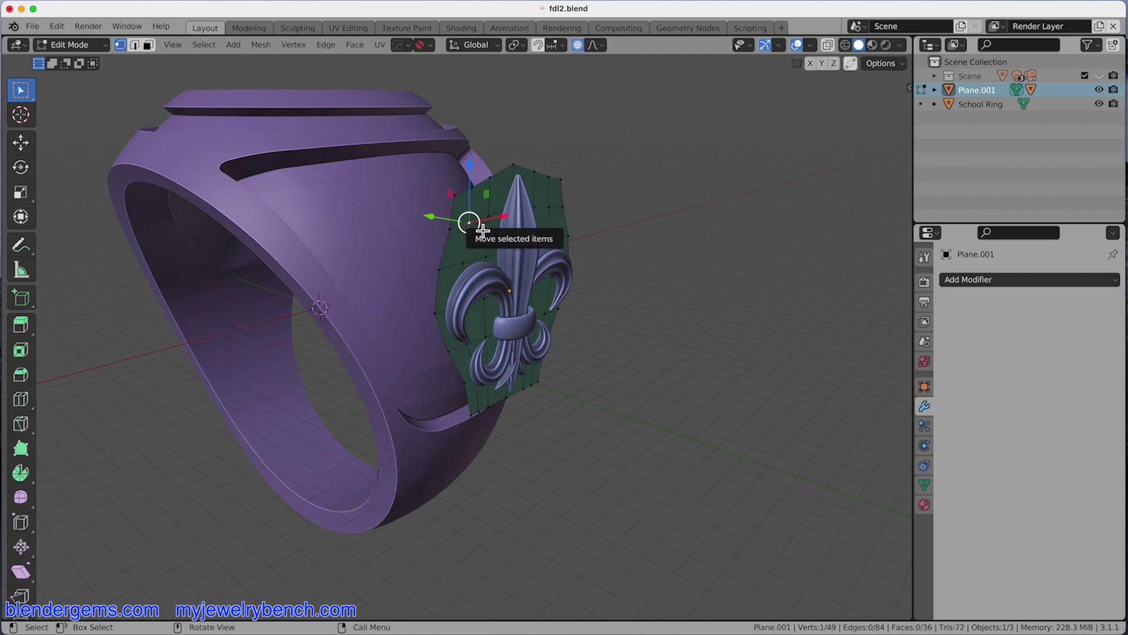
drag(470, 222, 502, 230)
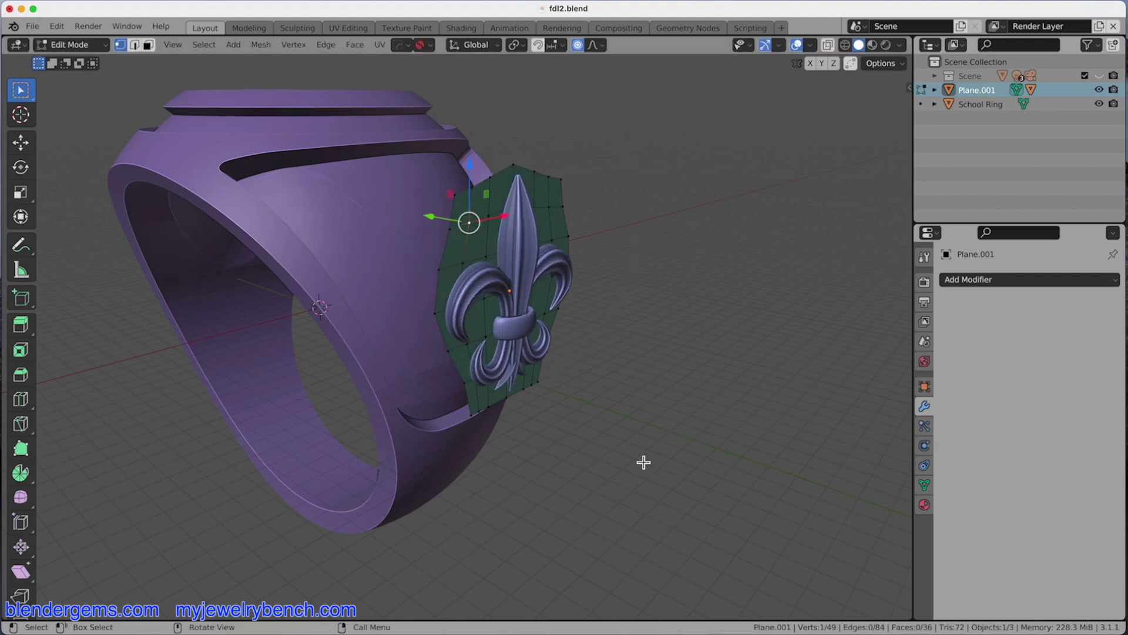
key(Tab)
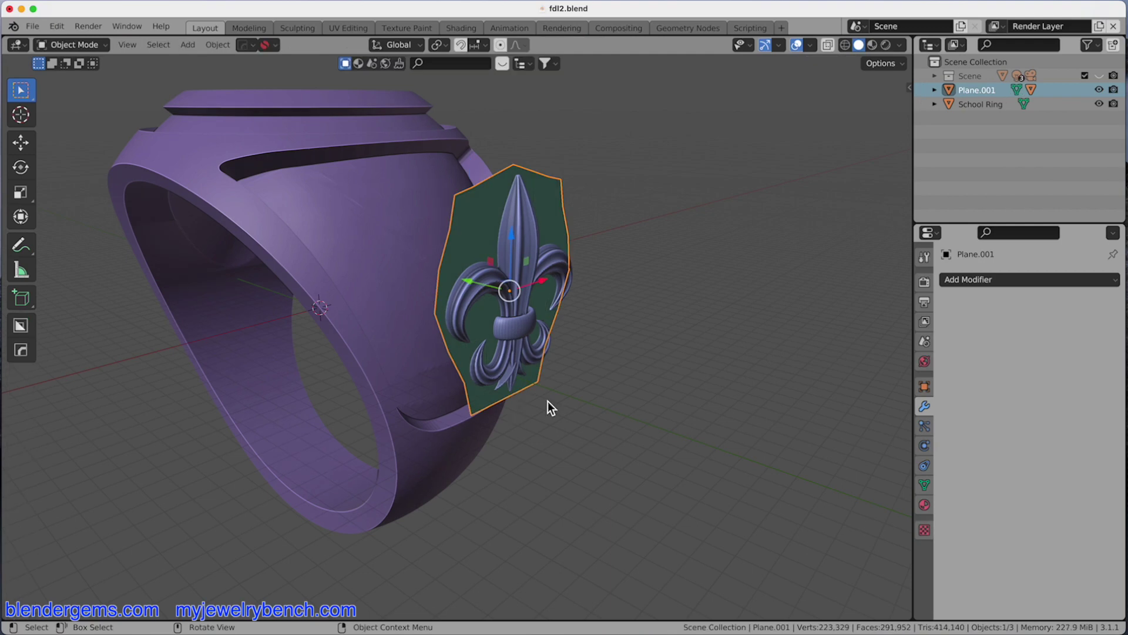
middle_drag(426, 279, 520, 238)
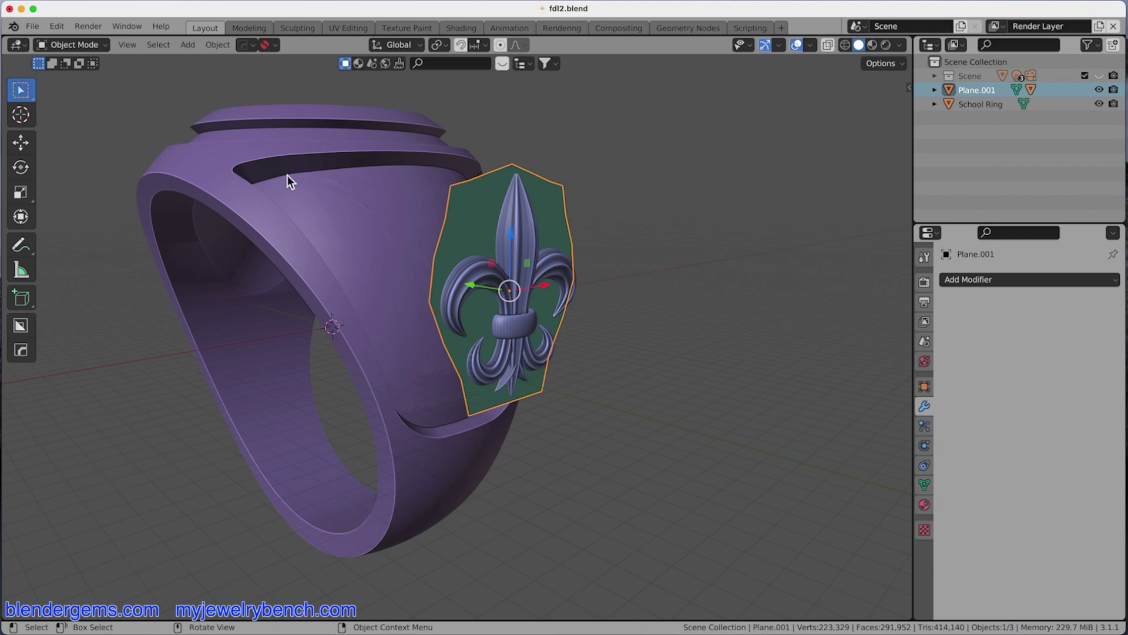
middle_drag(295, 240, 337, 250)
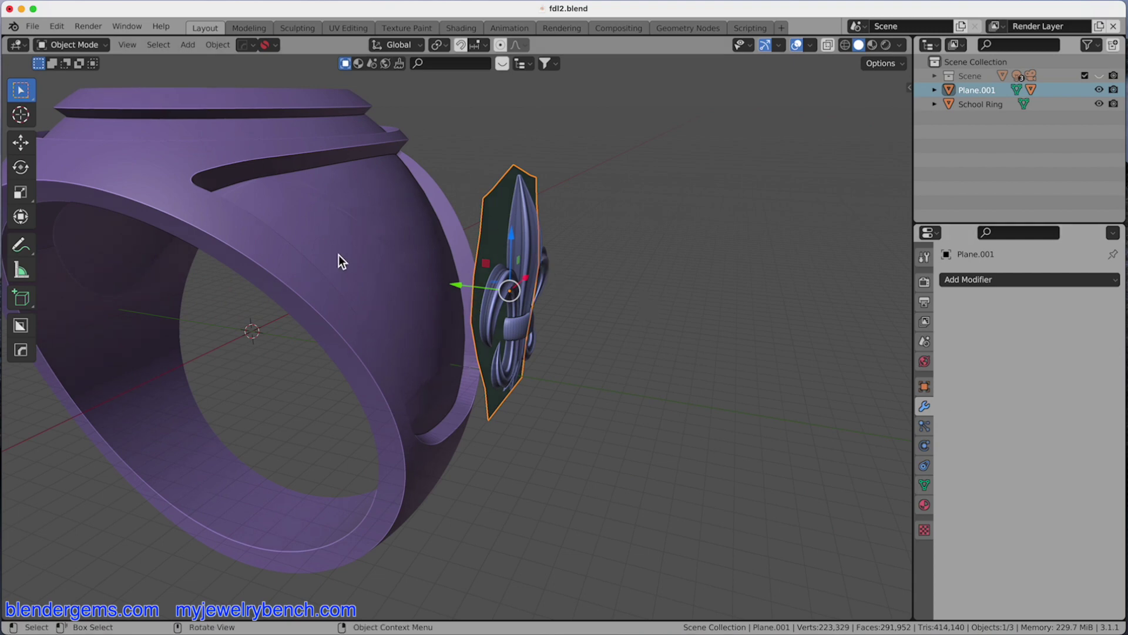
middle_drag(339, 256, 393, 289)
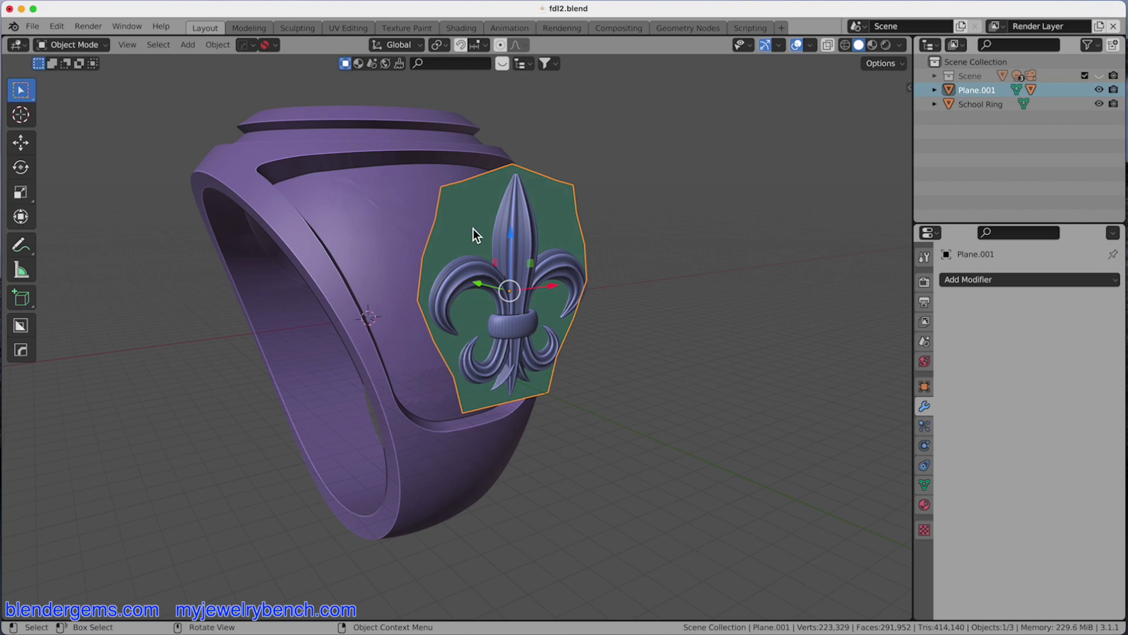
click(1023, 280)
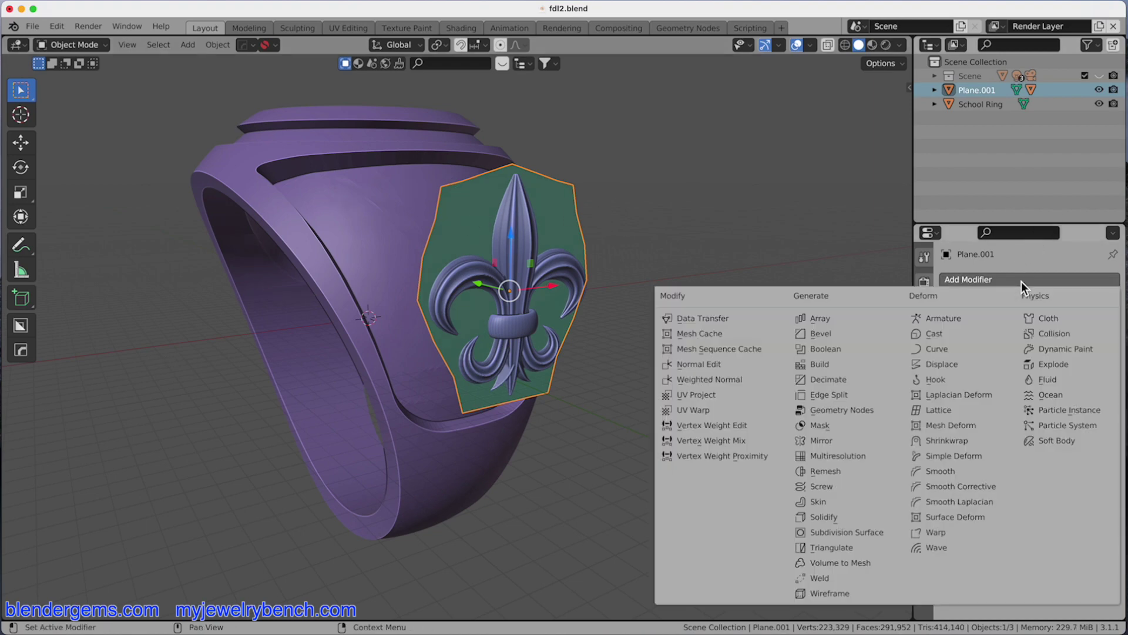
- Add a Shrinkwrap modifier to Plane.001 with School Ring as its target
click(941, 442)
middle_drag(638, 258, 596, 162)
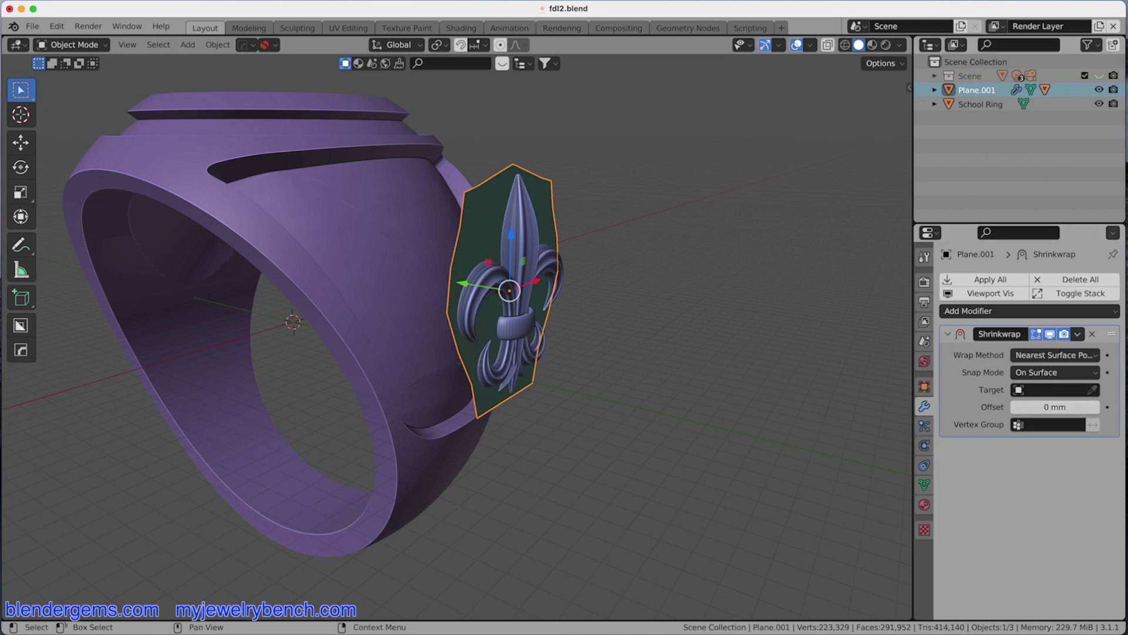
click(1093, 389)
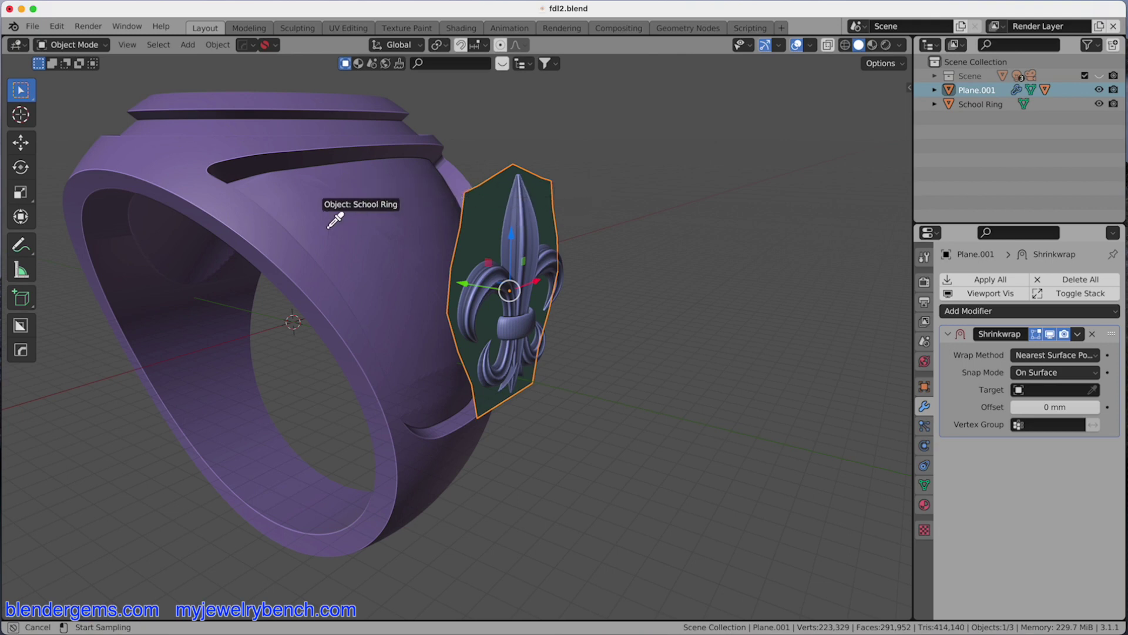
click(379, 206)
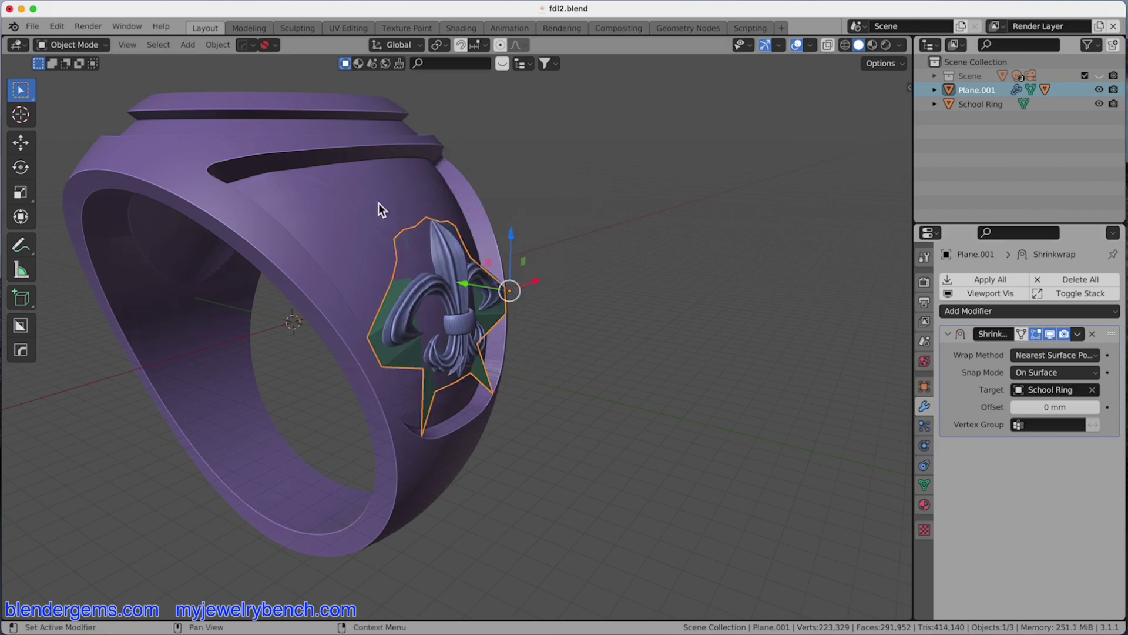
- Raise Plane.001 by 1.7826 mm along Z
middle_drag(658, 252, 569, 251)
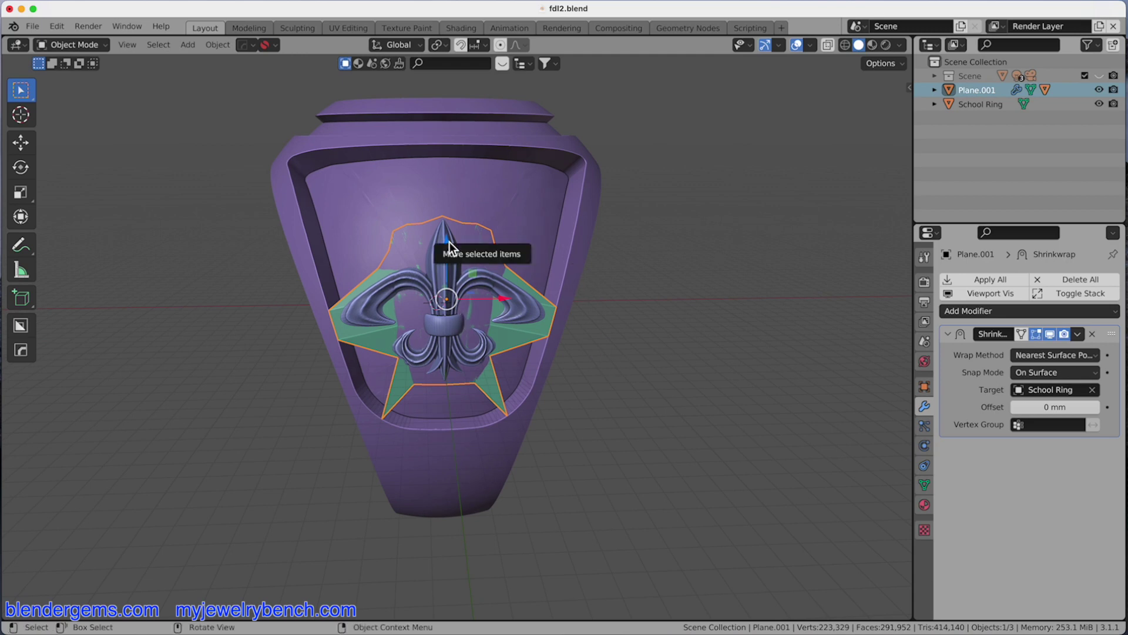
drag(450, 242, 447, 207)
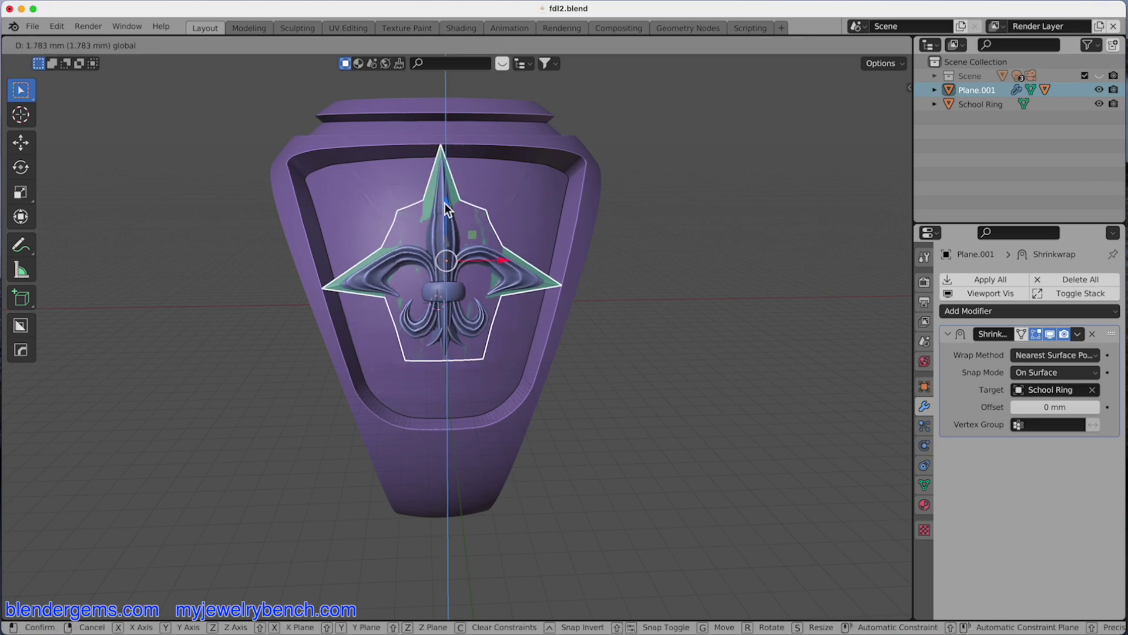
click(444, 203)
- Narrow the plane to 0.894 in X, scale it up by 1.091, then scale along Z
key(s)
key(x)
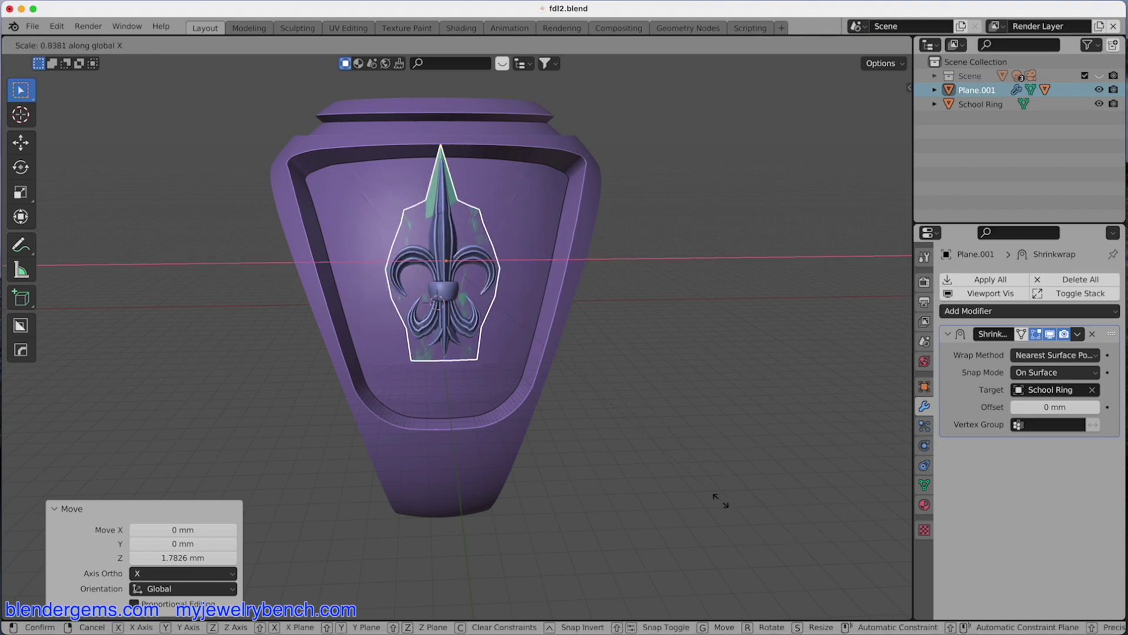
click(664, 407)
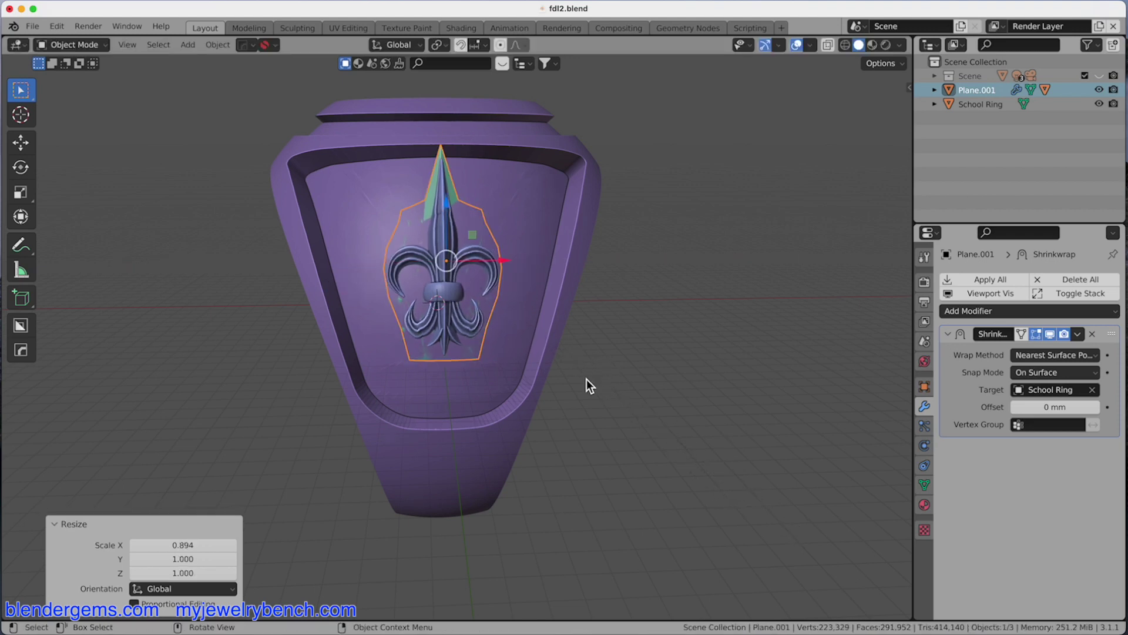
key(s)
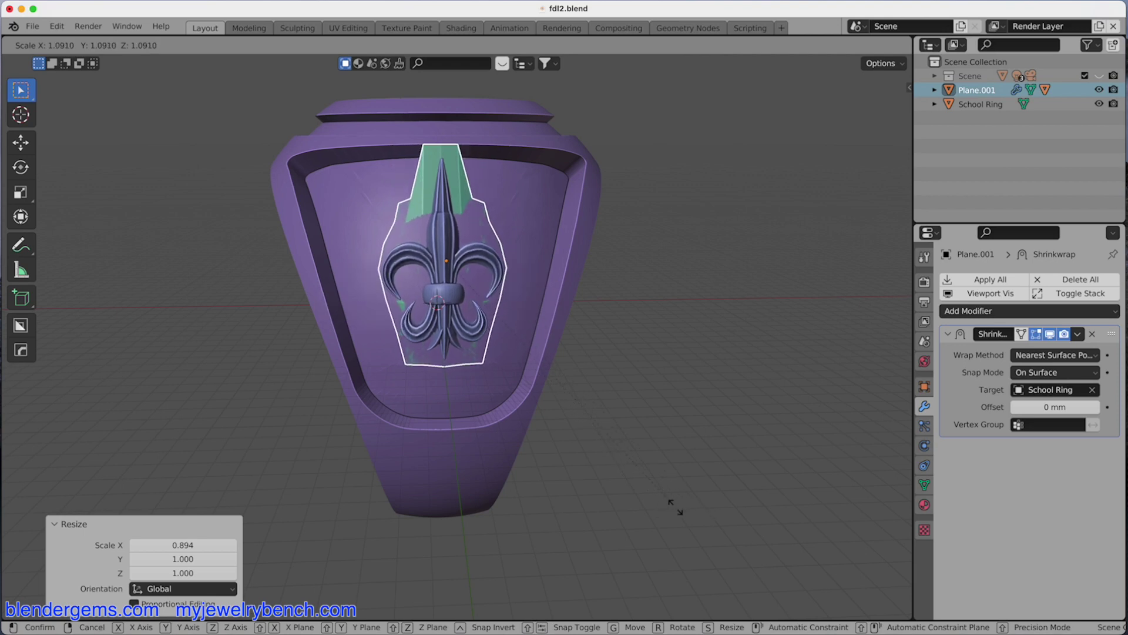
click(676, 513)
key(s)
key(z)
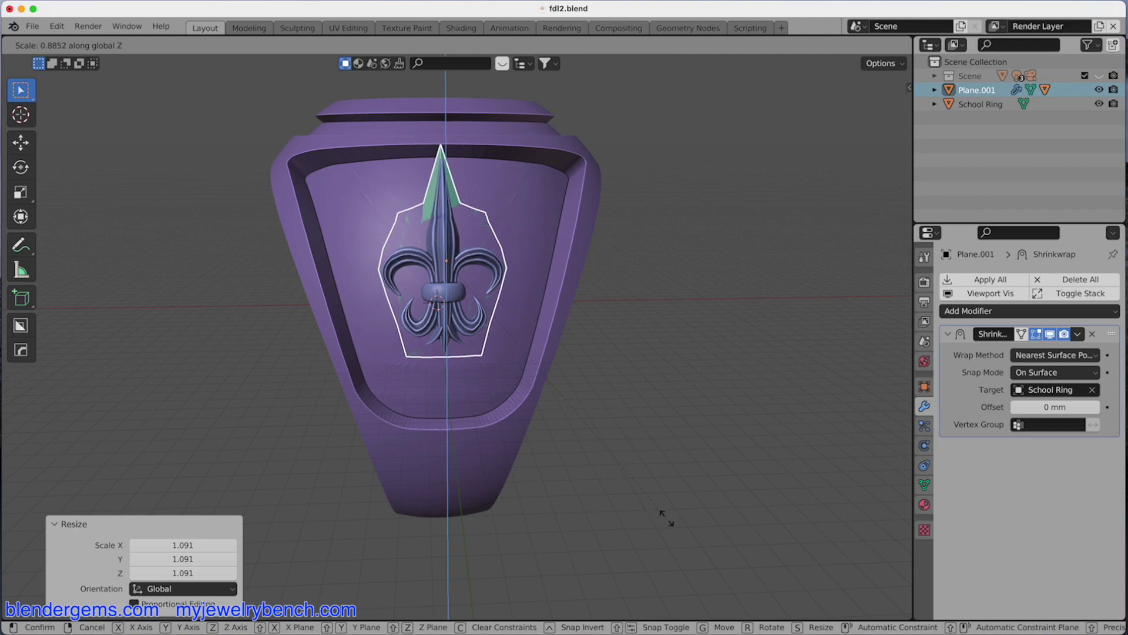
- Flatten the emblem to 0.870 along Z and orbit to inspect its fit on the ring
click(660, 516)
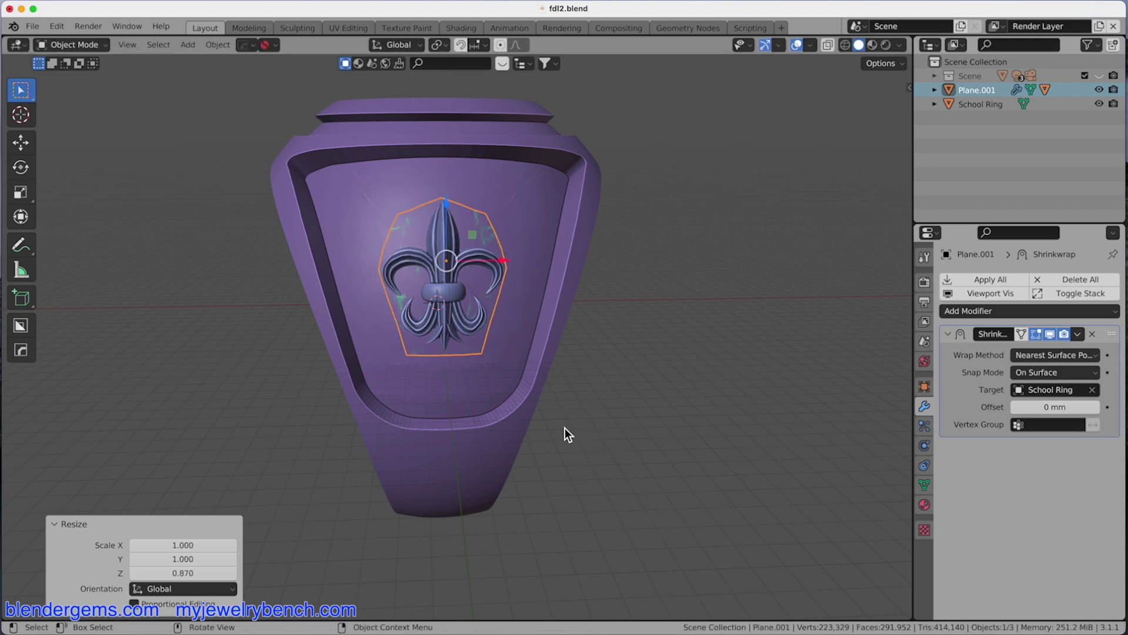
middle_drag(566, 428, 633, 436)
scroll(521, 295, up, 5)
middle_drag(467, 321, 527, 337)
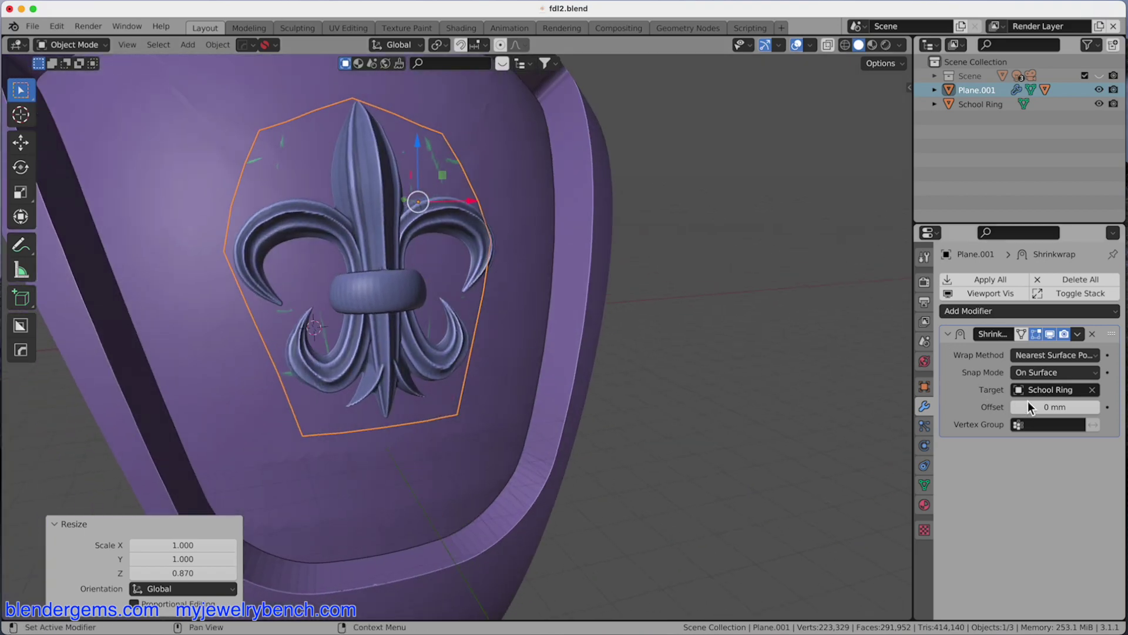
- Set the Shrinkwrap offset to -0.24 mm to sink the emblem slightly into the ring face
drag(1054, 407, 1049, 407)
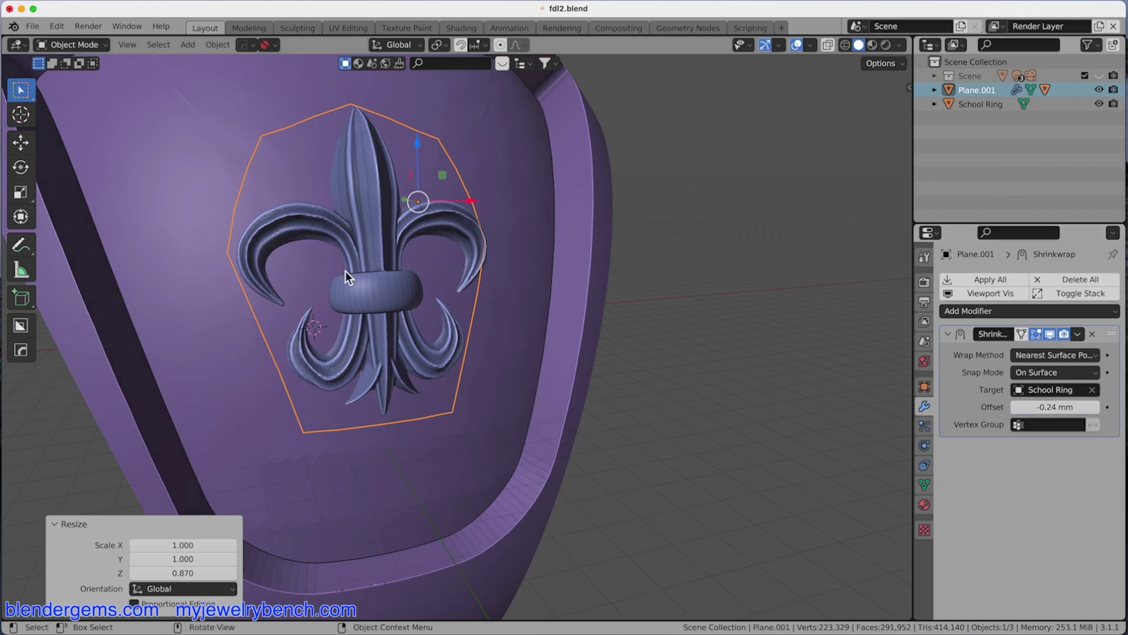
middle_drag(346, 270, 446, 273)
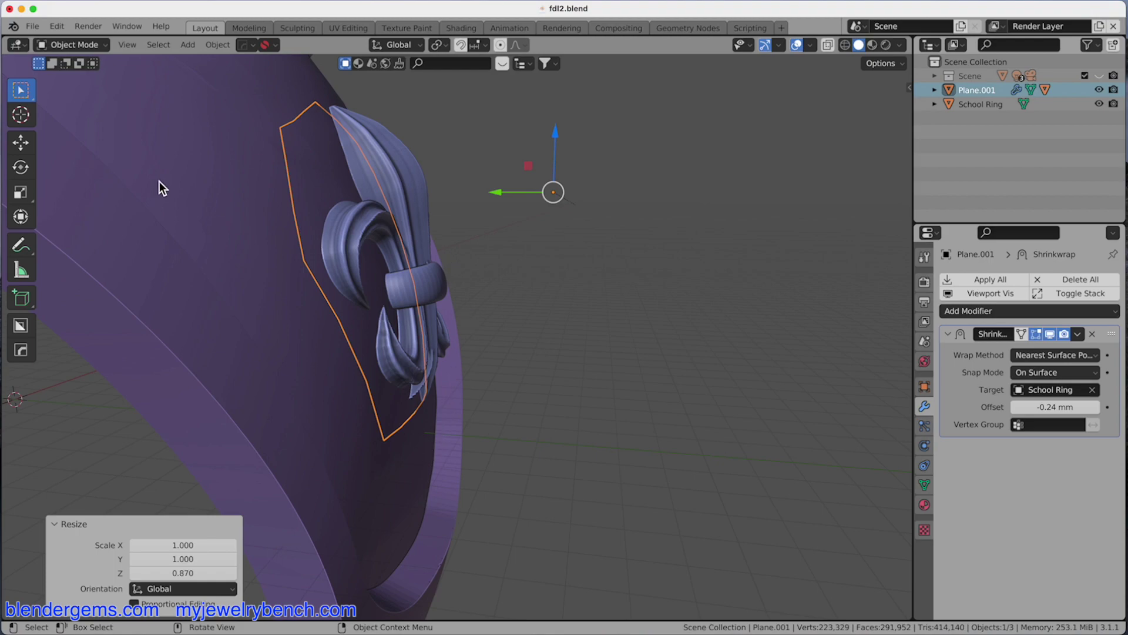
middle_drag(489, 362, 372, 351)
scroll(385, 341, down, 5)
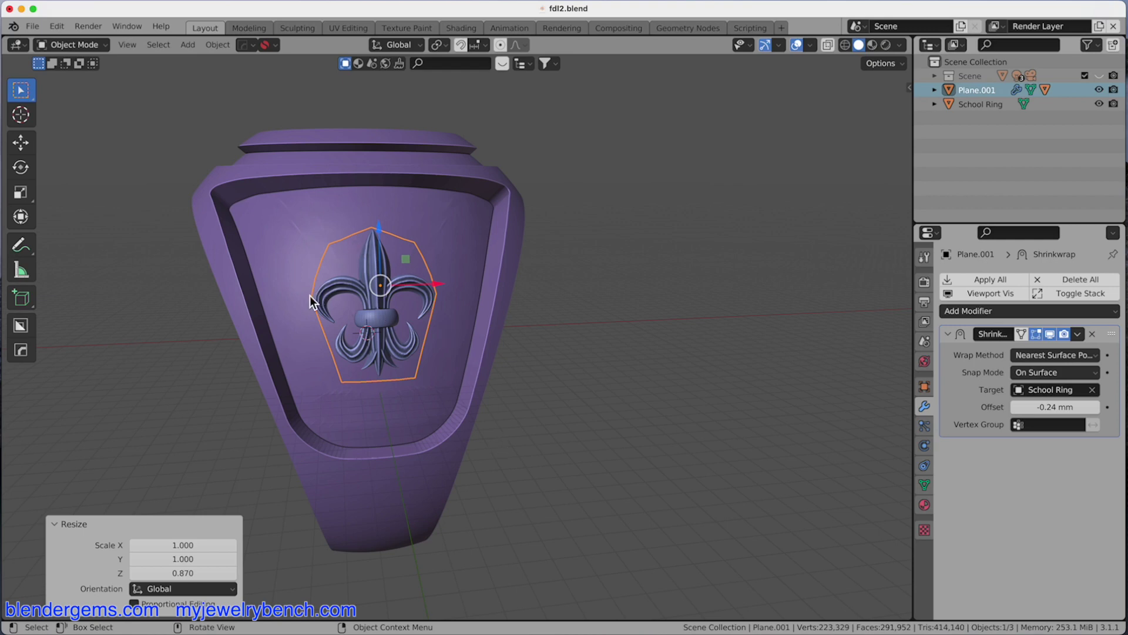
key(s)
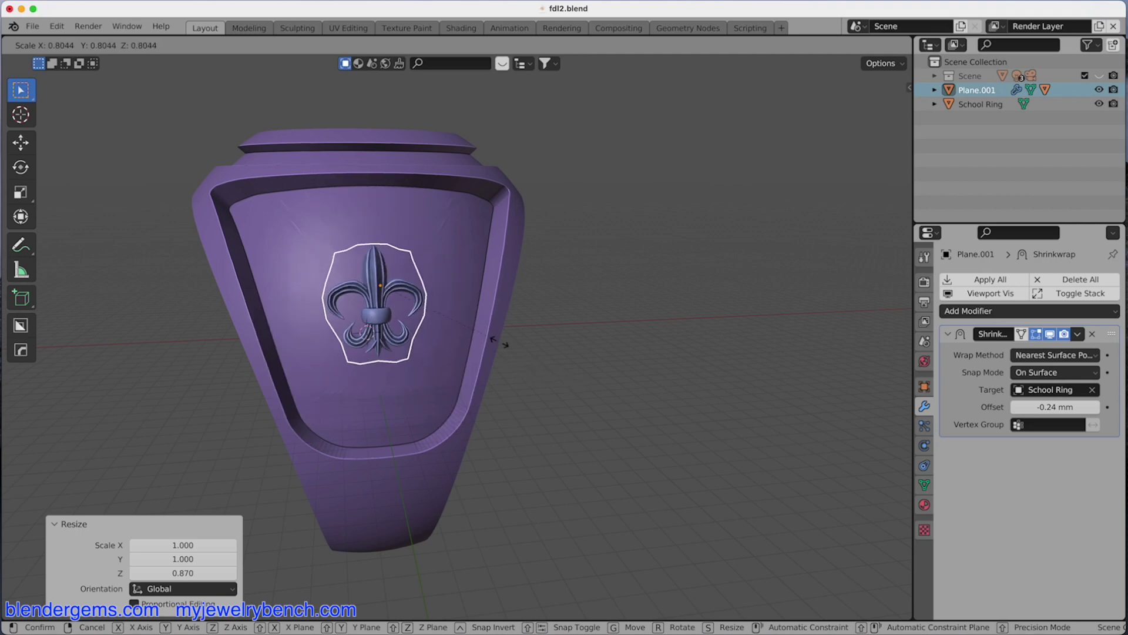
click(525, 360)
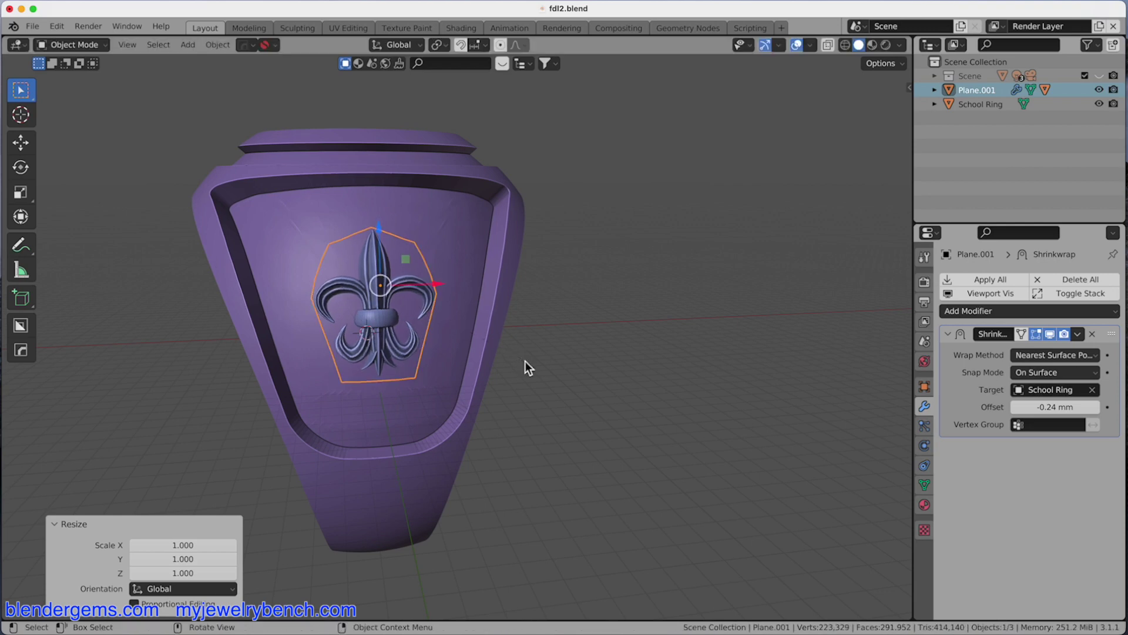
middle_drag(524, 360, 604, 231)
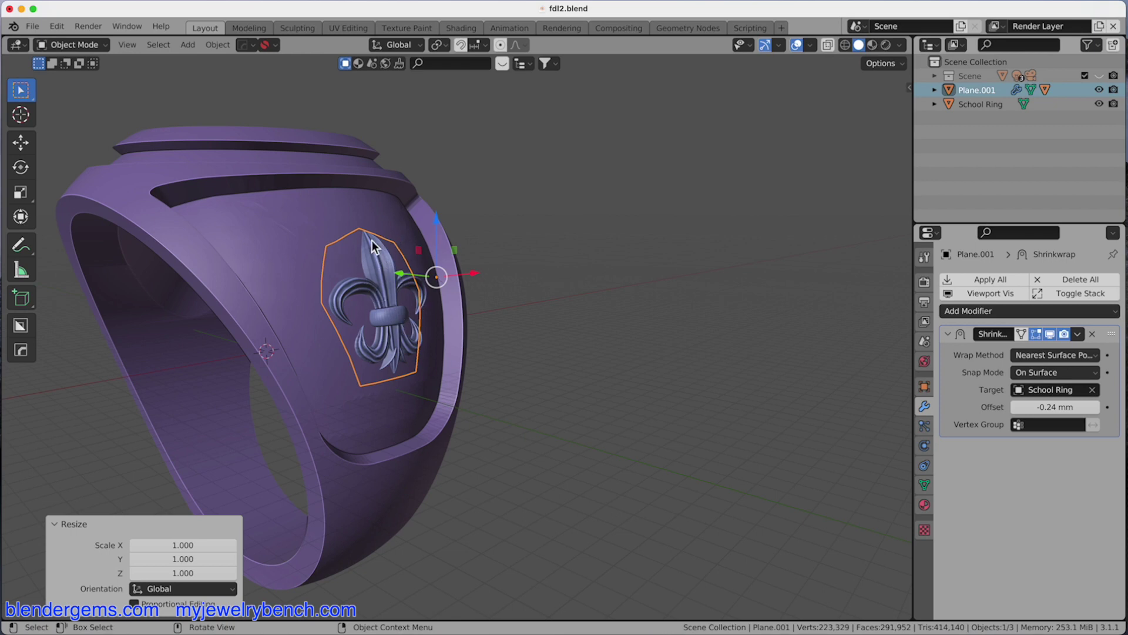
middle_drag(400, 330, 435, 350)
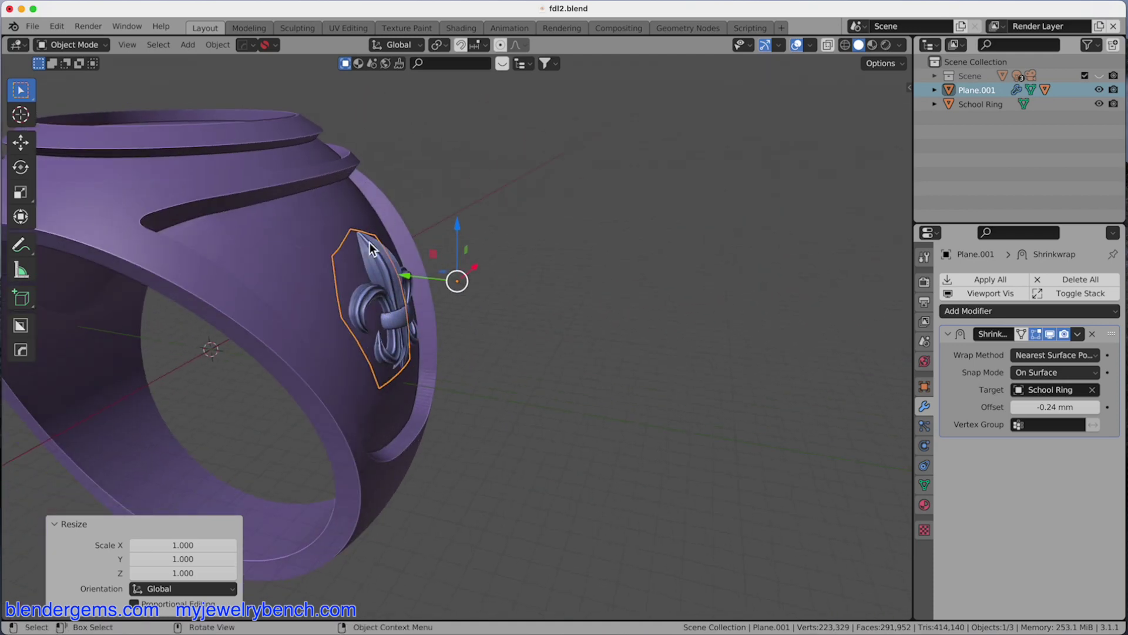
middle_drag(374, 249, 398, 309)
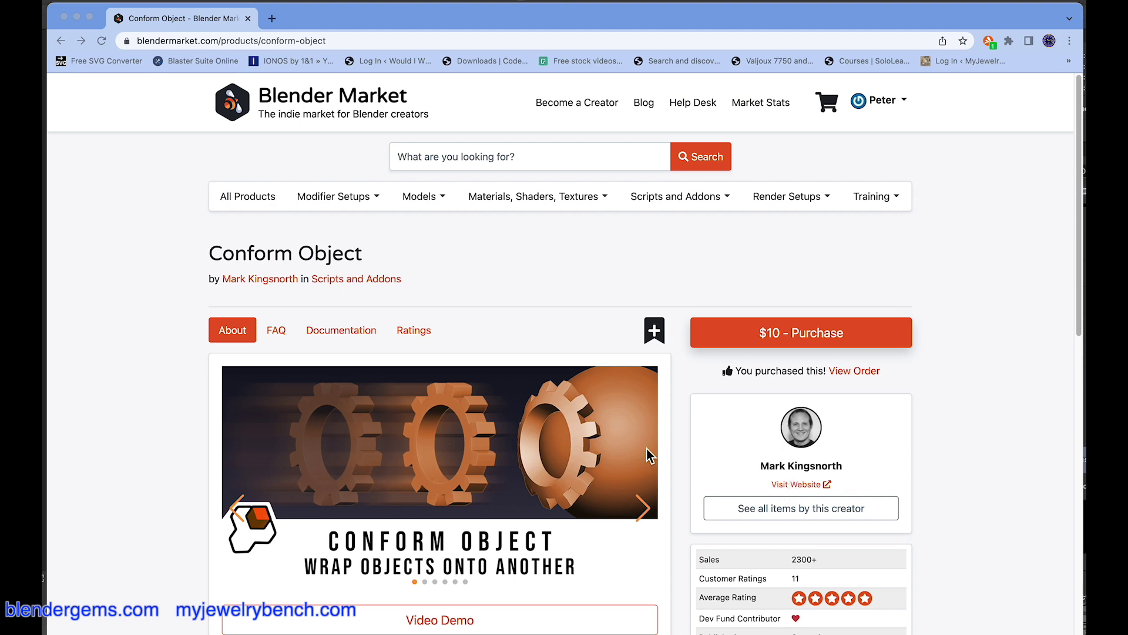
- Scroll through the Conform Object page's About section and features list
scroll(636, 364, down, 1)
scroll(637, 366, down, 5)
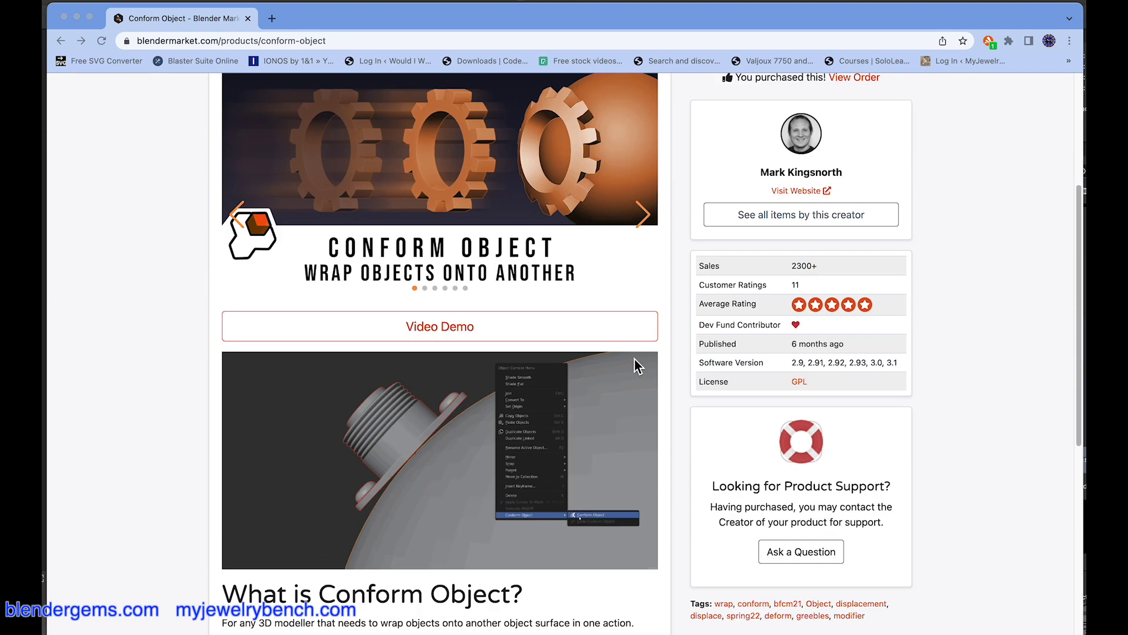
scroll(638, 365, down, 2)
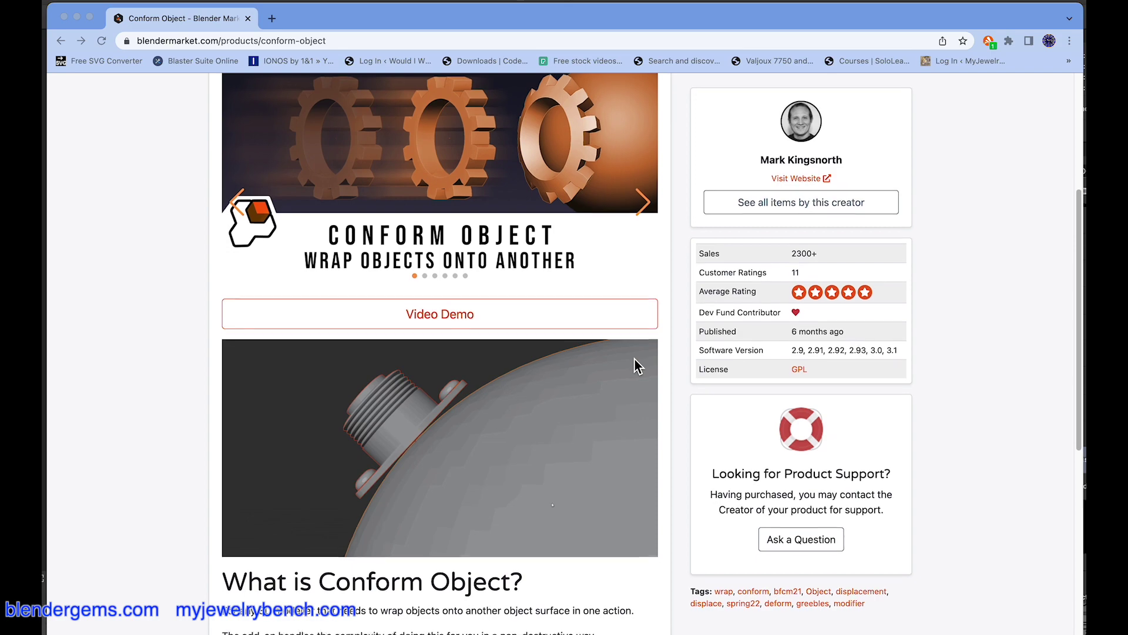
scroll(637, 366, down, 5)
scroll(637, 365, up, 1)
scroll(637, 365, down, 2)
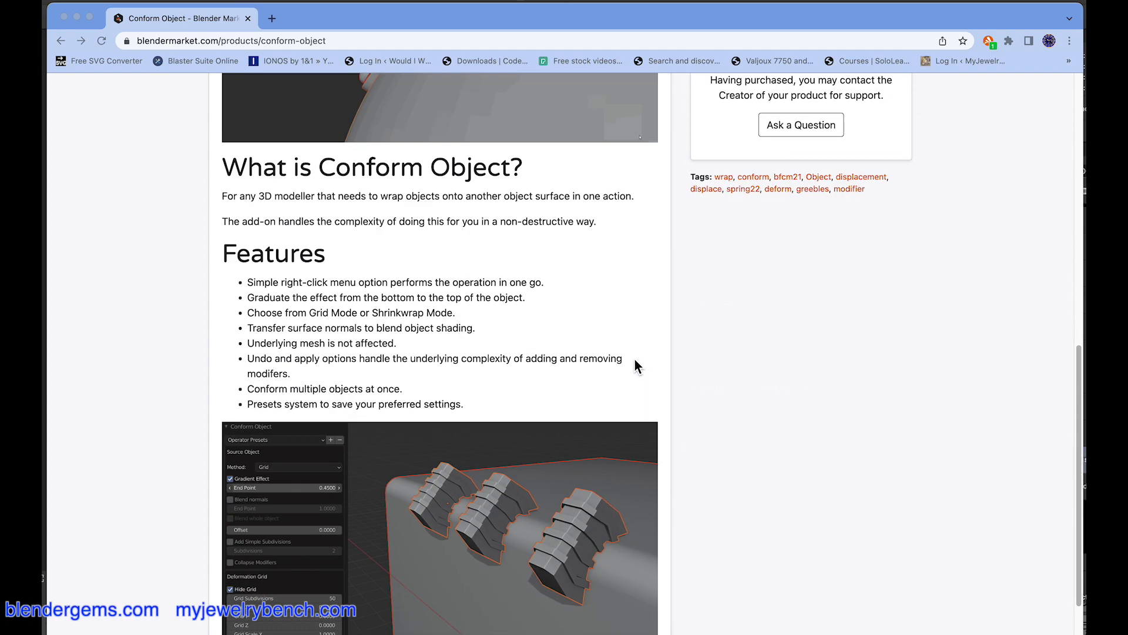
scroll(638, 365, up, 6)
scroll(637, 366, up, 1)
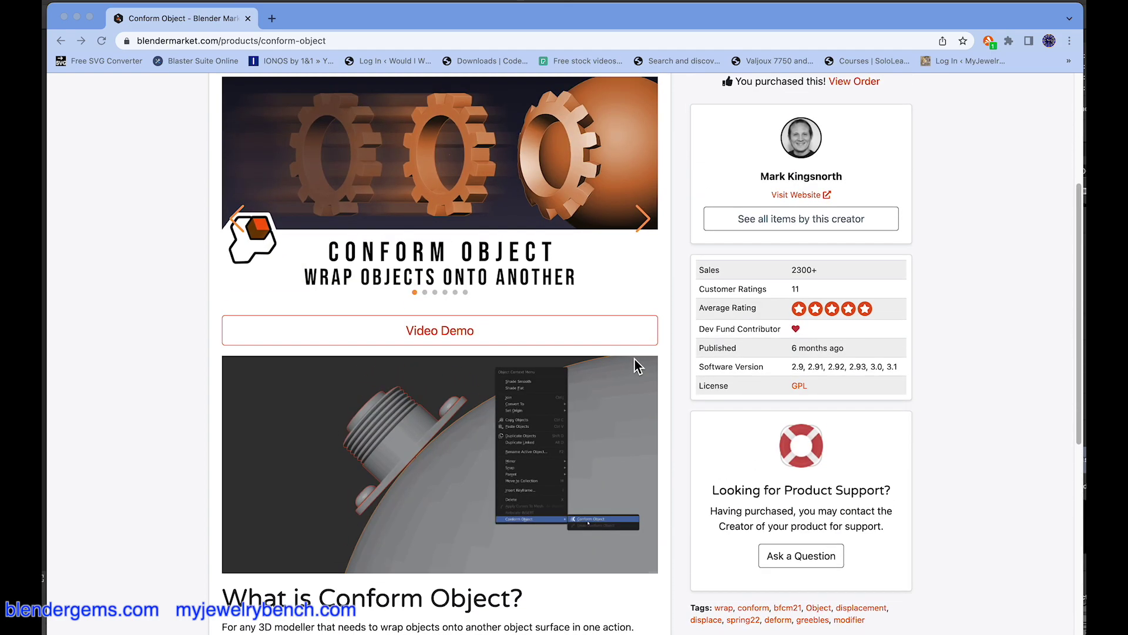
scroll(638, 365, up, 4)
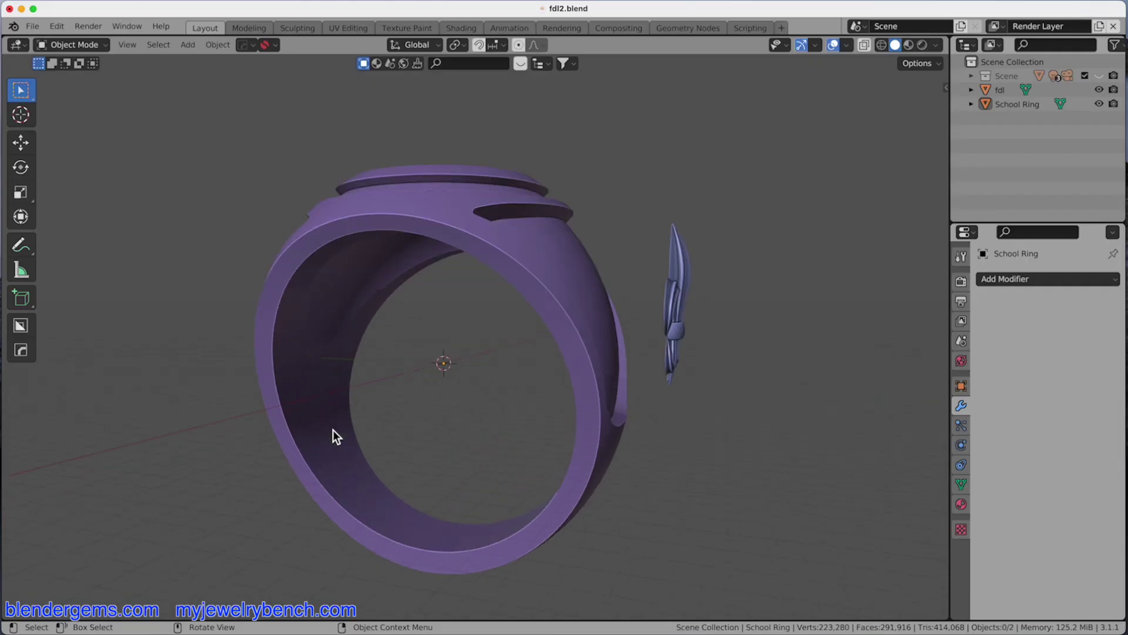
- Select the fleur-de-lis beside the ring and orbit so it faces the camera
middle_drag(511, 392, 570, 288)
click(569, 269)
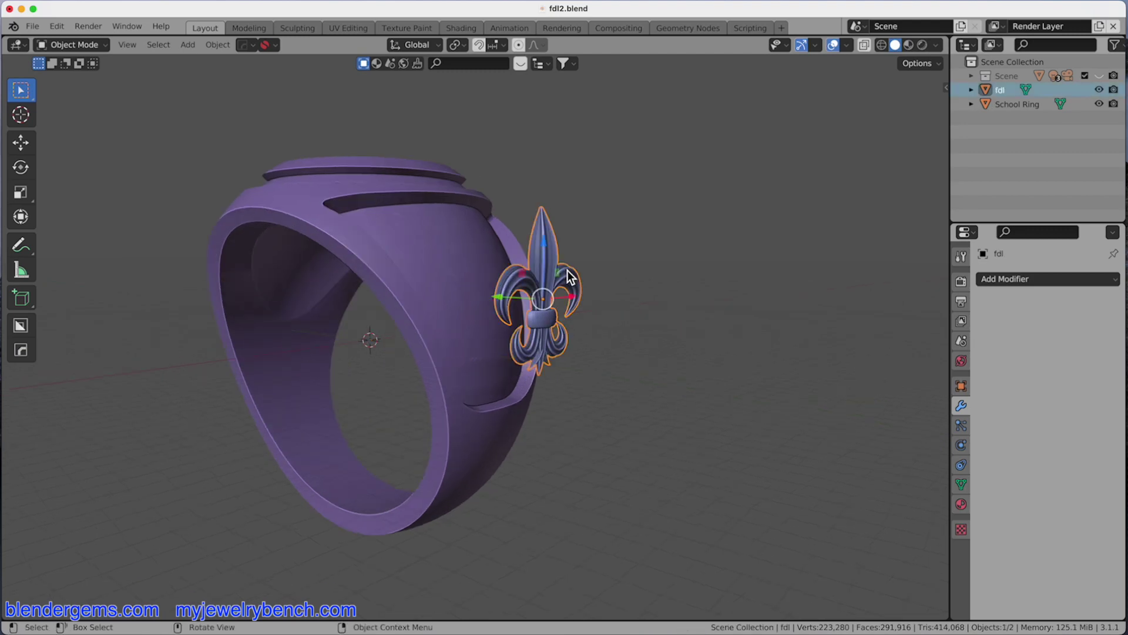
click(372, 219)
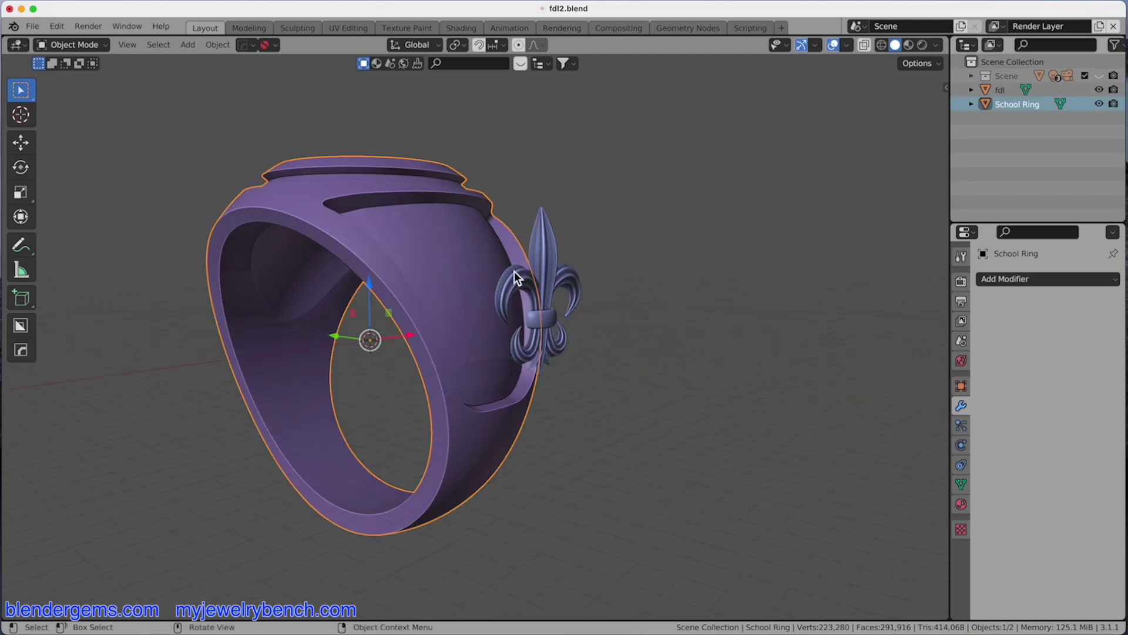
click(549, 231)
middle_drag(545, 228, 612, 256)
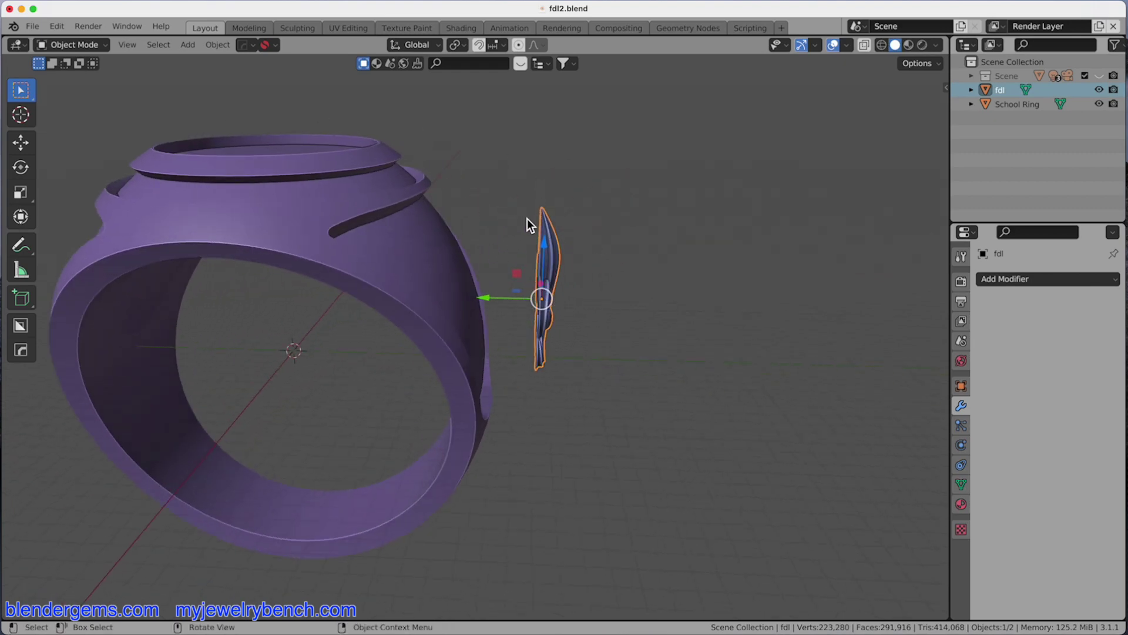
middle_drag(674, 227, 629, 230)
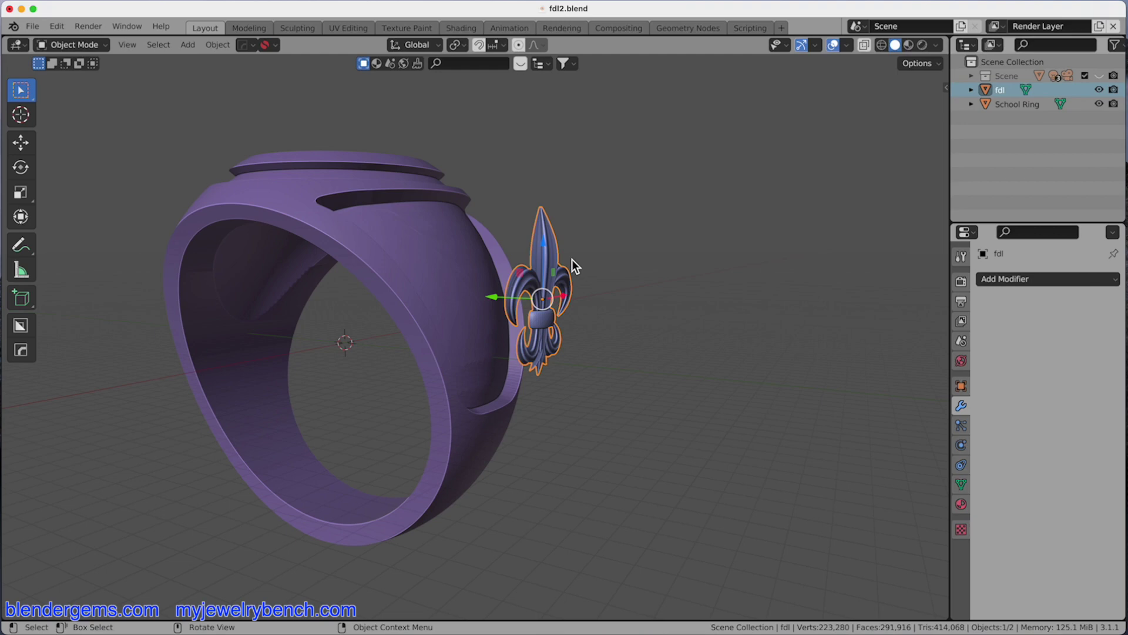
middle_drag(615, 289, 569, 269)
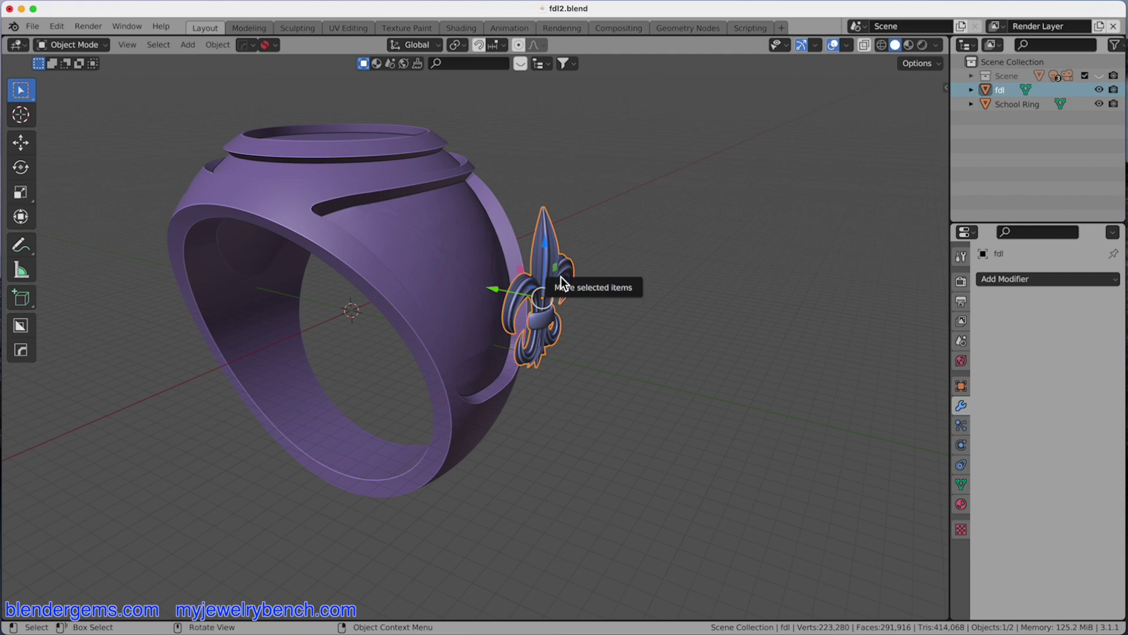
- Rotate the fleur-de-lis -90° about X and apply its rotation and scale
key(r)
key(x)
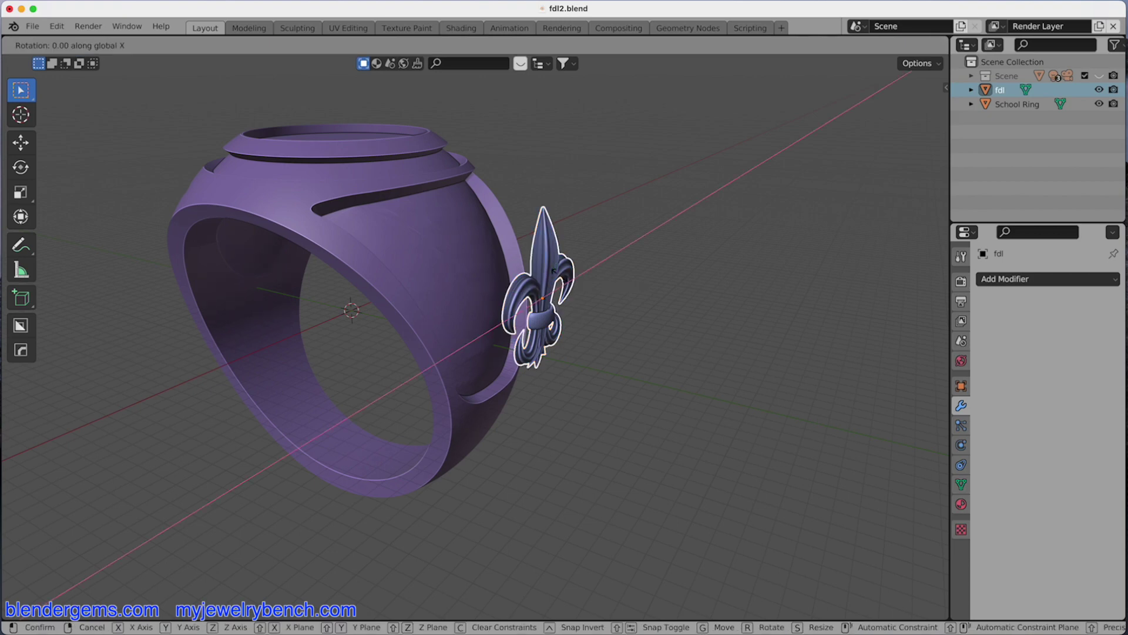
text(-90)
key(Return)
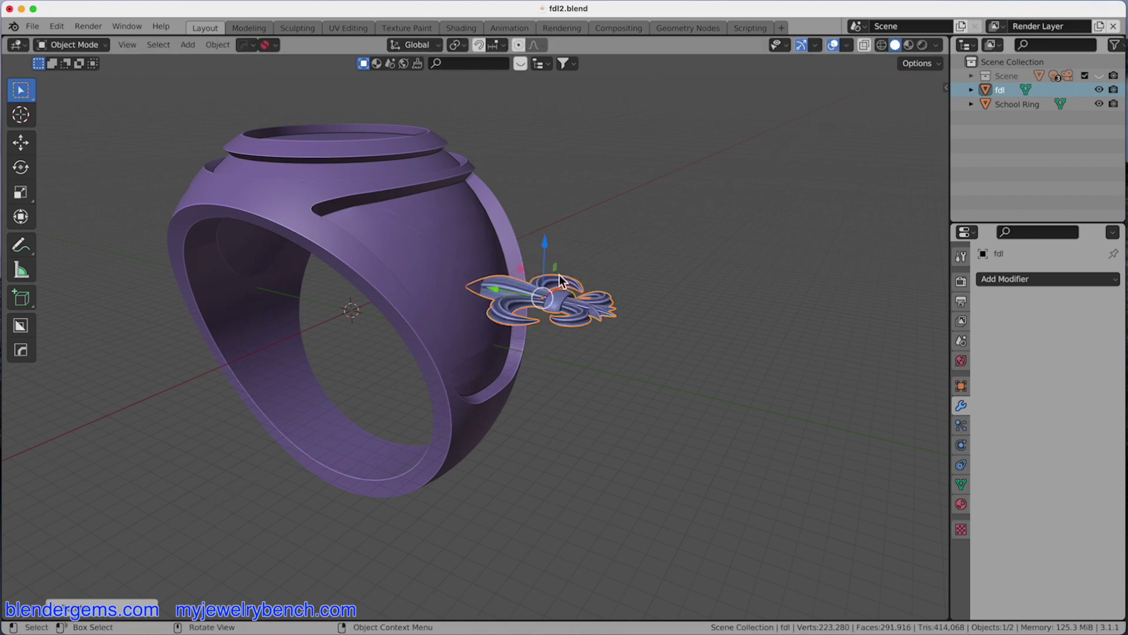
key(ctrl+a)
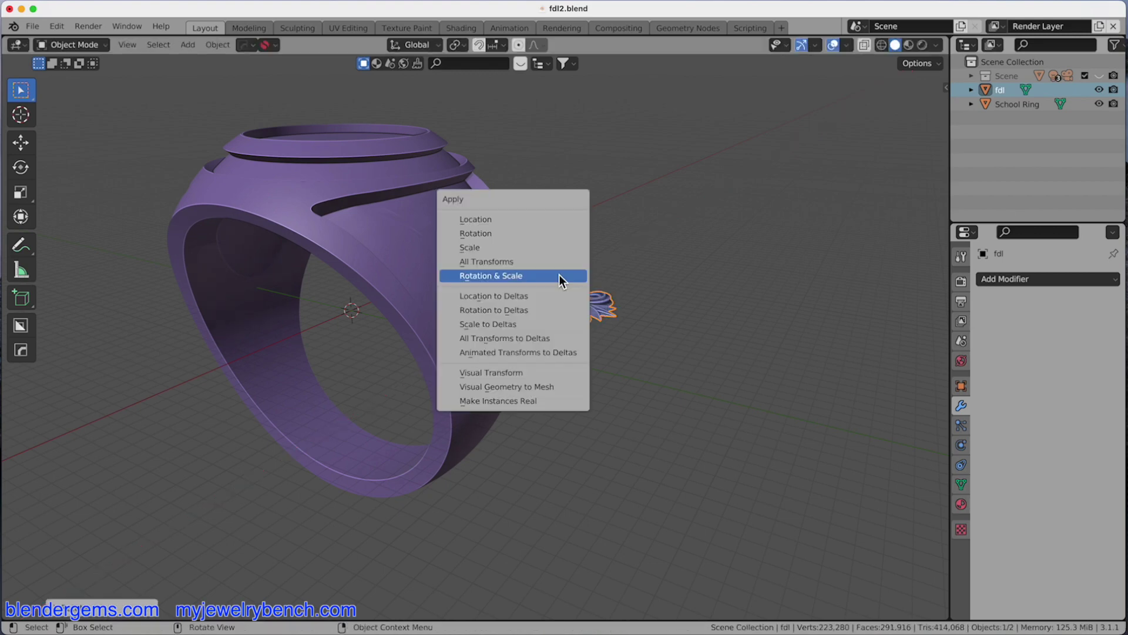
click(502, 275)
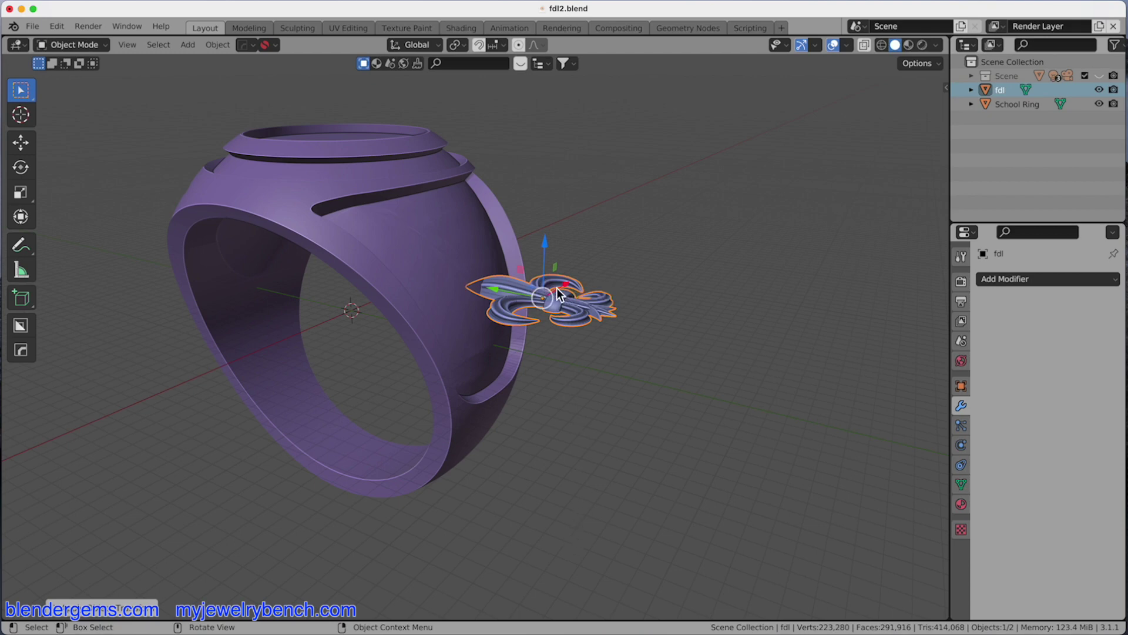
- Slide the fleur-de-lis further along Y and nudge it slightly right beside the ring
drag(503, 294, 538, 300)
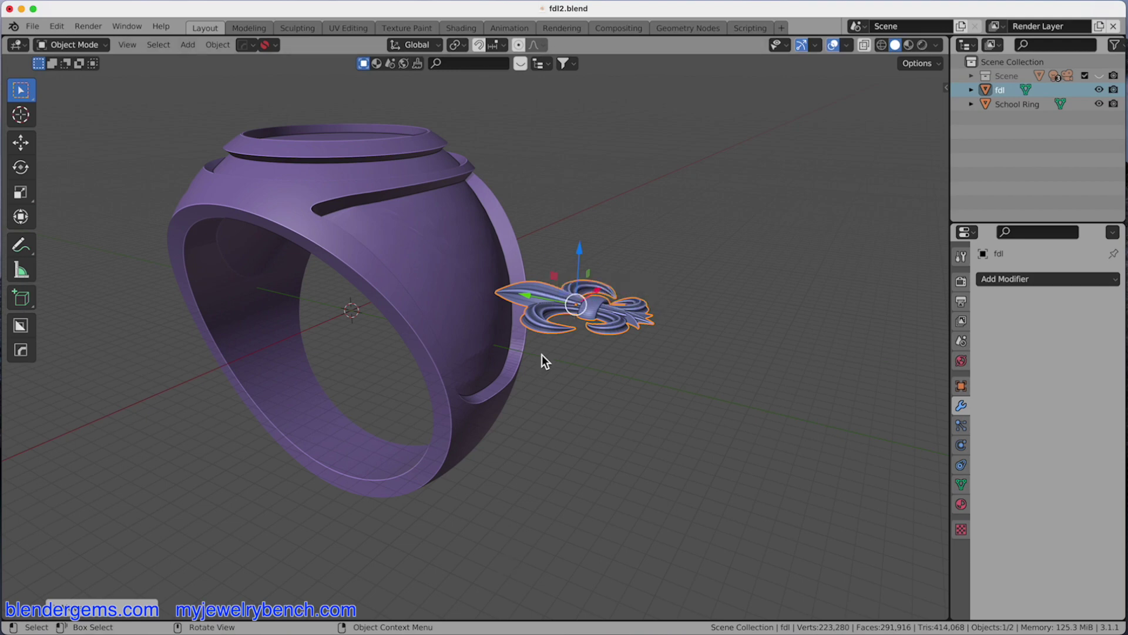
mouse_move(576, 301)
middle_down()
mouse_move(602, 249)
mouse_move(576, 259)
mouse_move(565, 351)
mouse_move(581, 314)
middle_up()
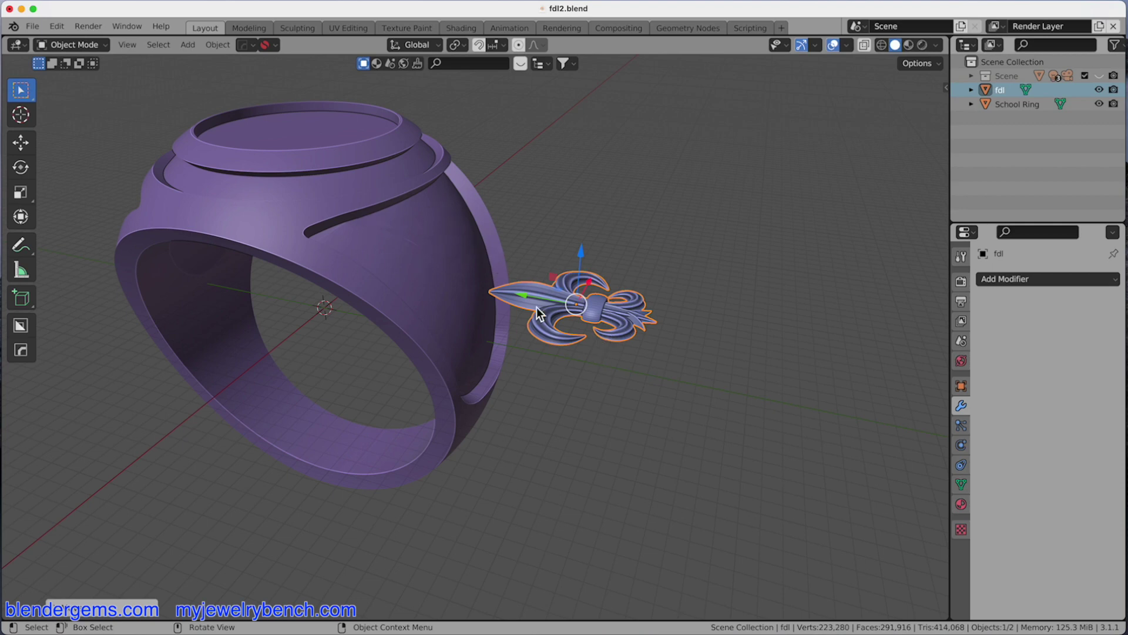
drag(579, 301, 594, 301)
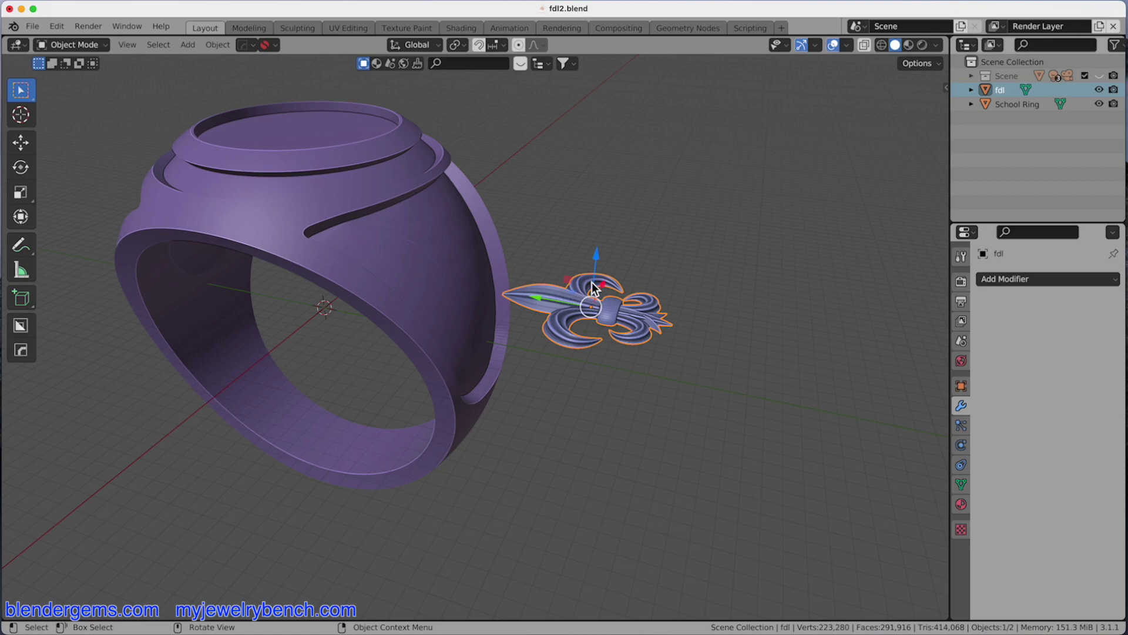
middle_drag(585, 320, 595, 311)
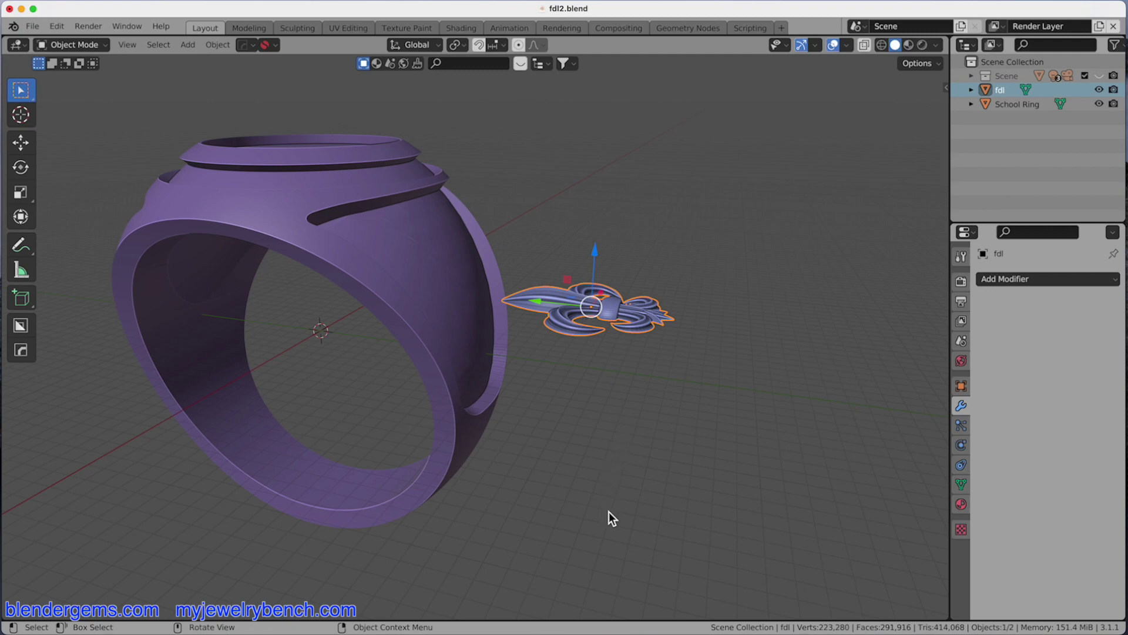
- Stand the fleur-de-lis upright by rotating it about the X axis
key(r)
key(x)
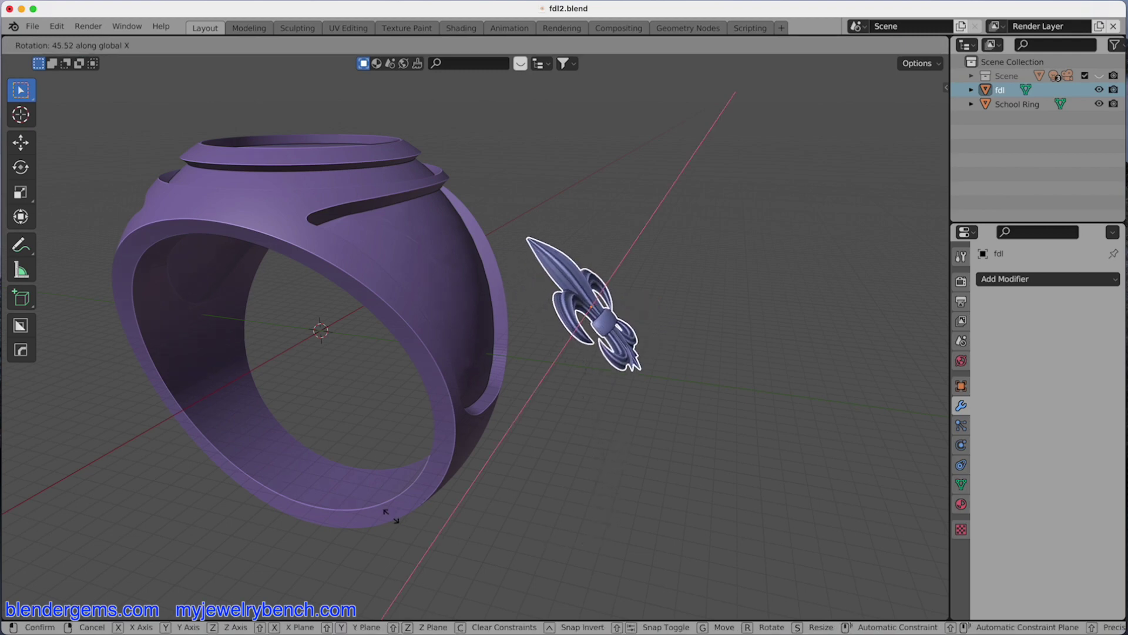
click(264, 380)
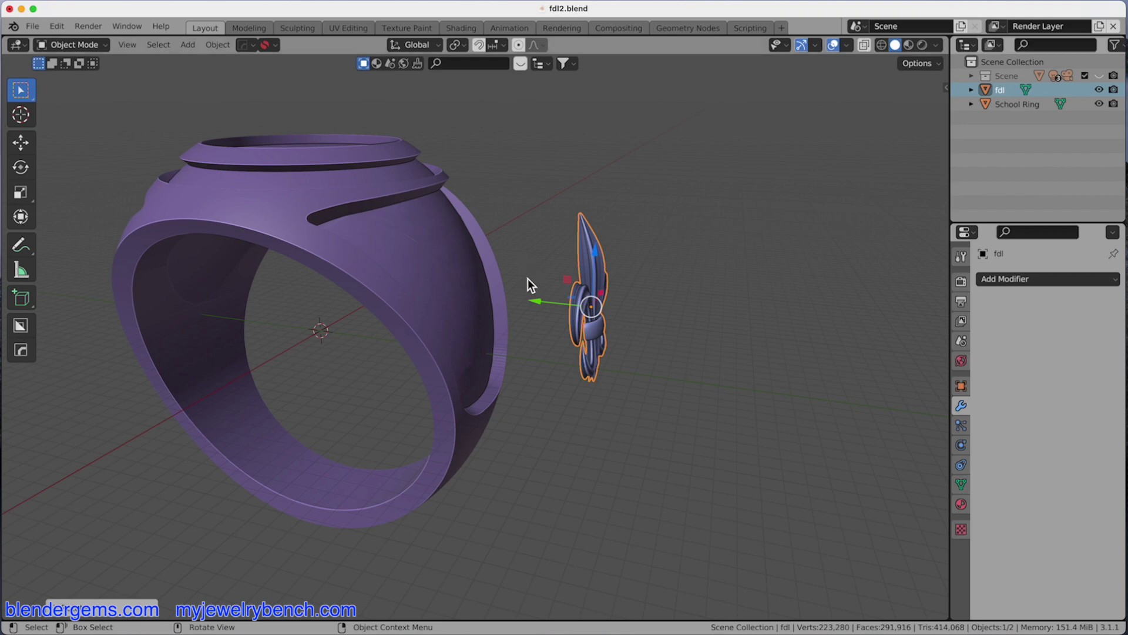
- Slide the emblem 3.231 mm along Y until it rests against the ring's side face
key(g)
key(y)
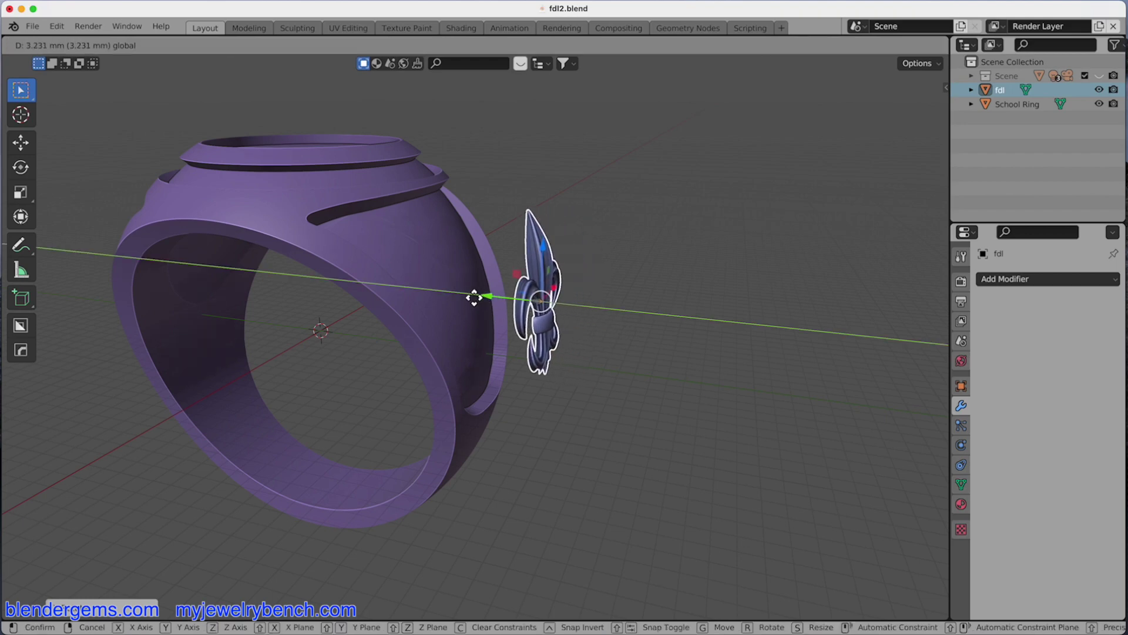
click(467, 298)
middle_drag(470, 299, 529, 303)
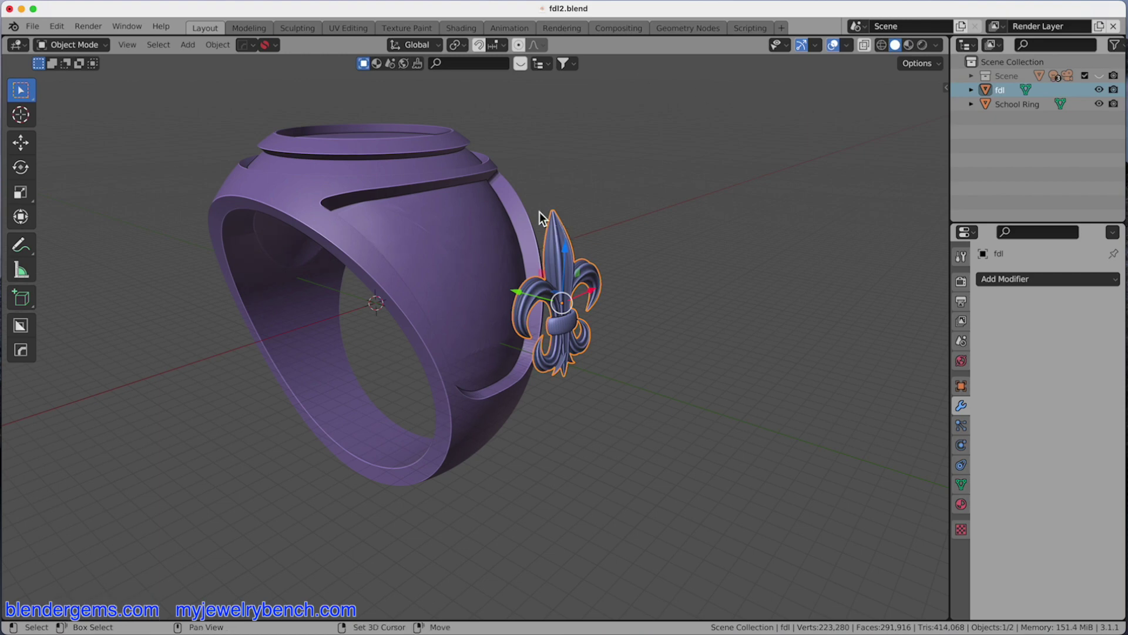
- Add the School Ring to the selection and run Object > Conform Object, adding a Conform Deform modifier
shift+click(456, 166)
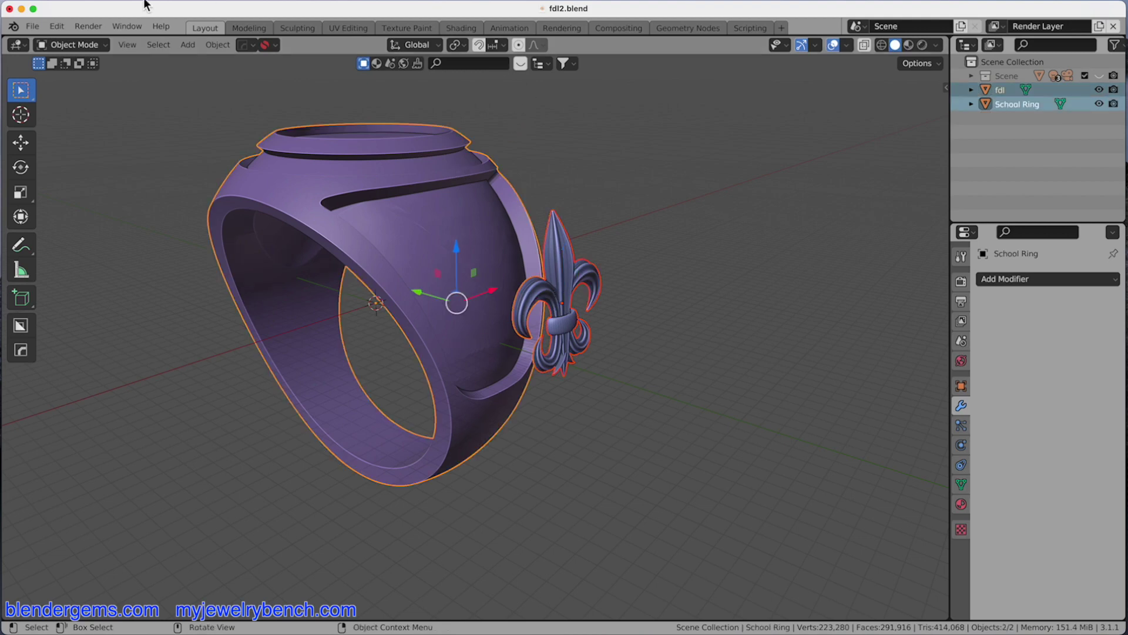
click(217, 46)
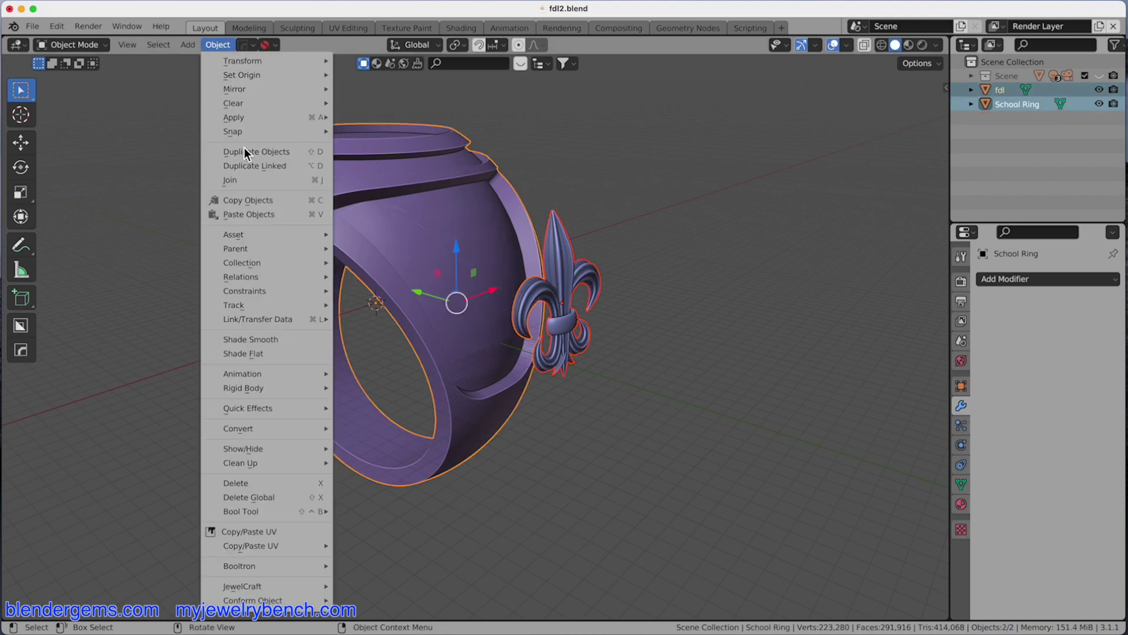
mouse_move(293, 600)
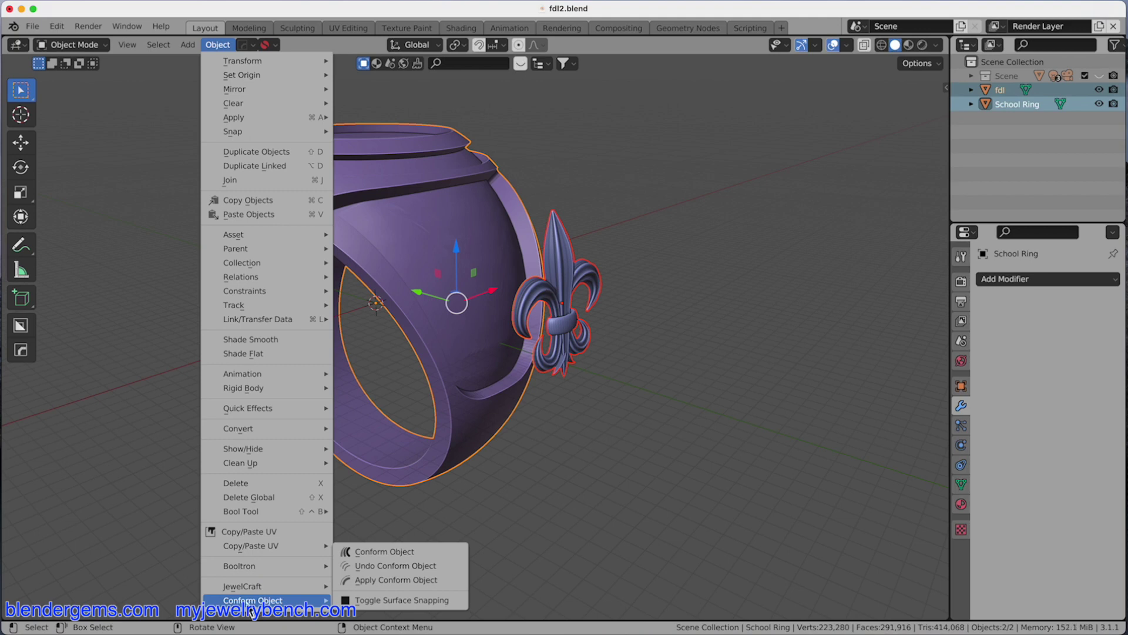
click(398, 552)
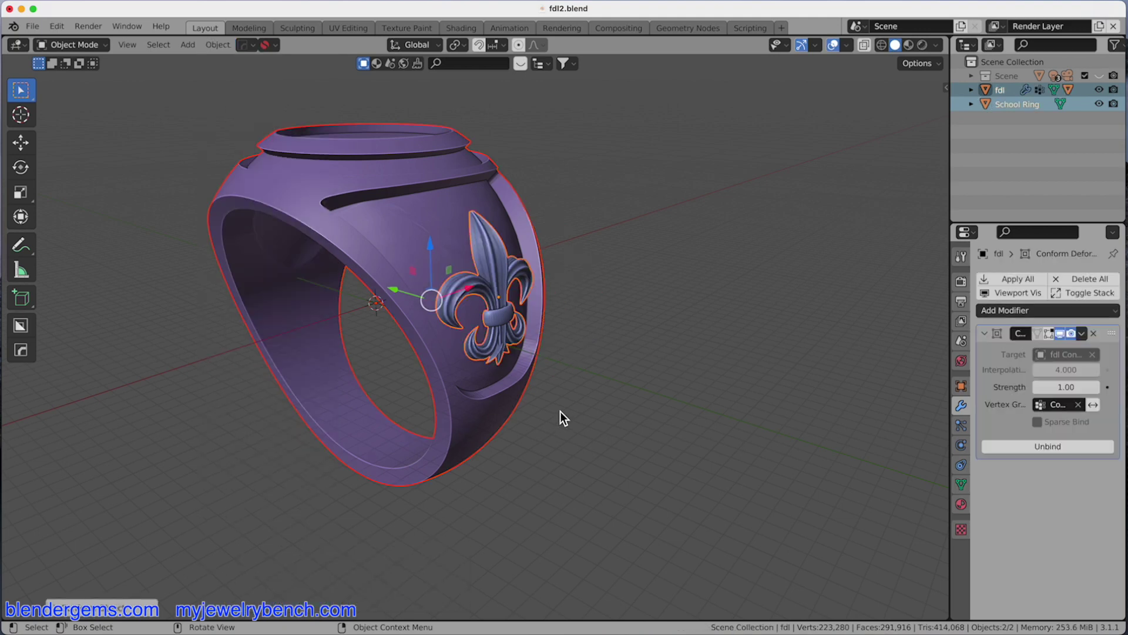
middle_drag(559, 412, 223, 352)
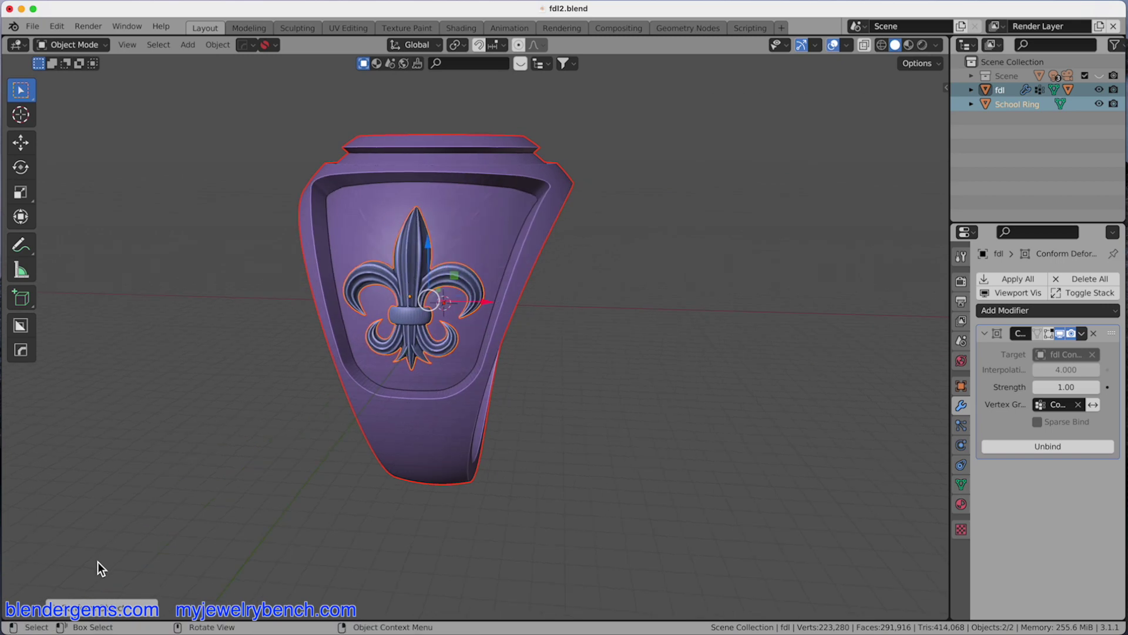
click(59, 605)
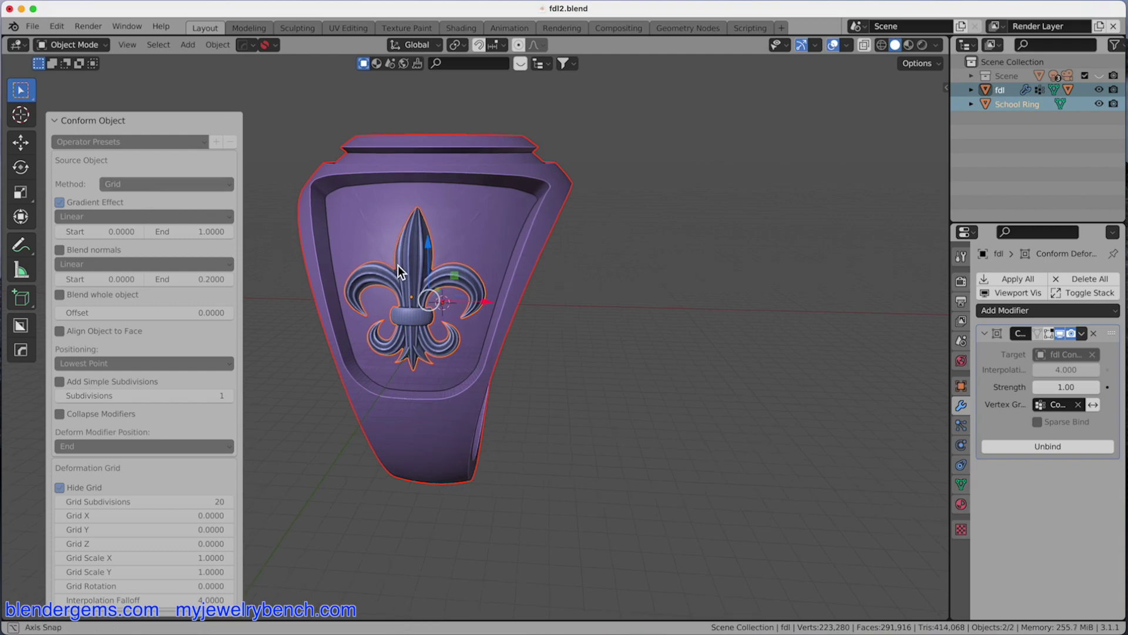
middle_drag(397, 266, 498, 246)
- Raise the fleur-de-lis 0.19878 mm along Z on the ring face
click(485, 243)
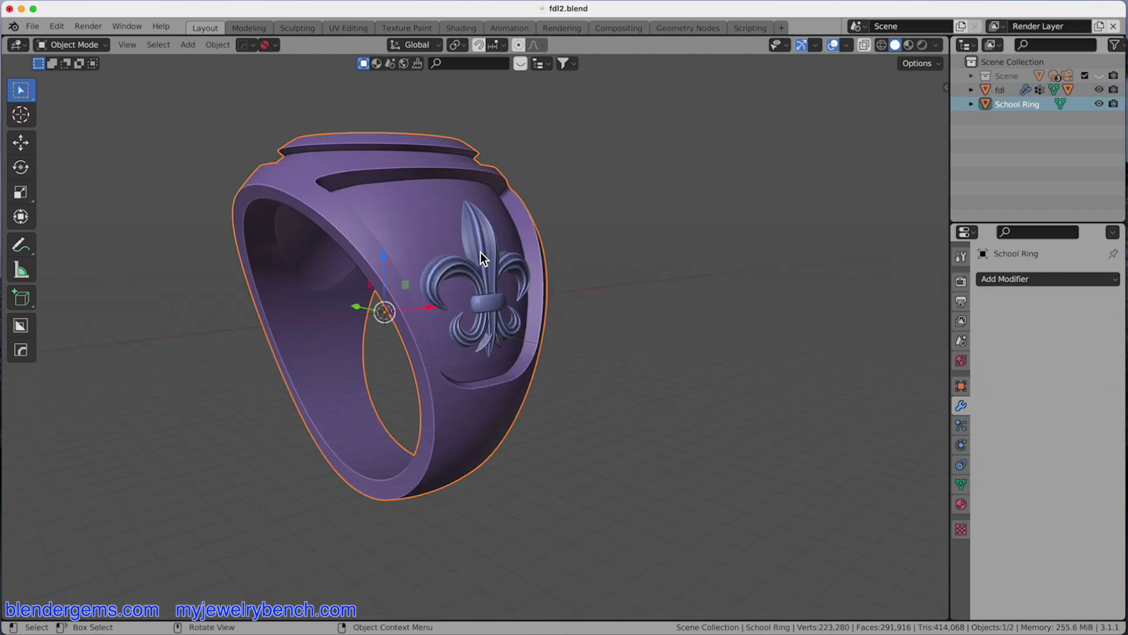
click(481, 253)
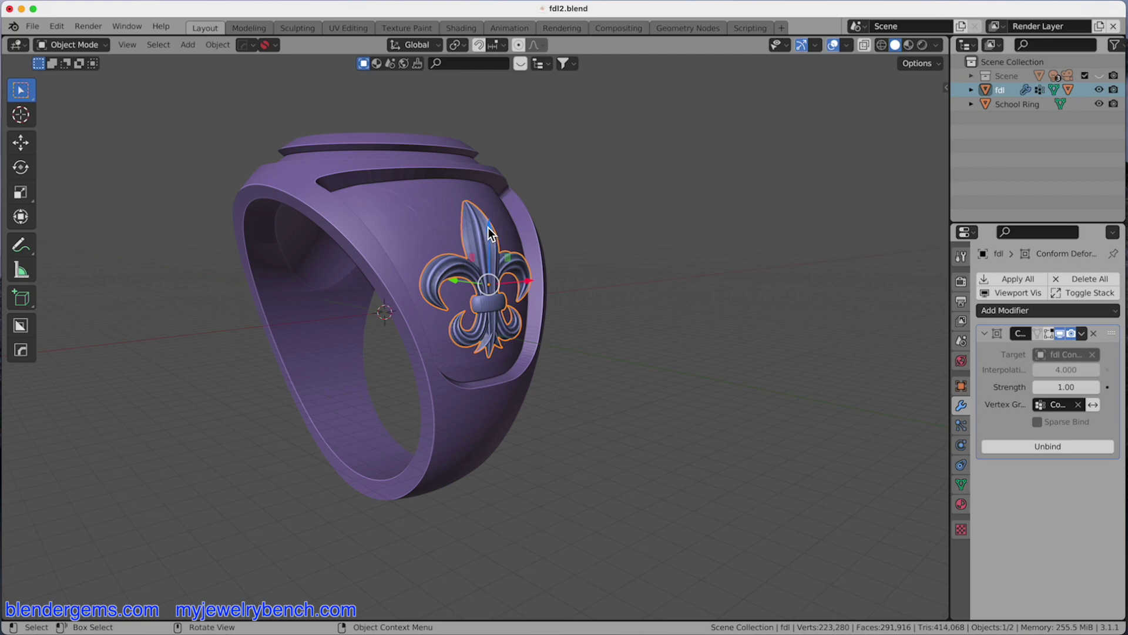
key(g)
key(z)
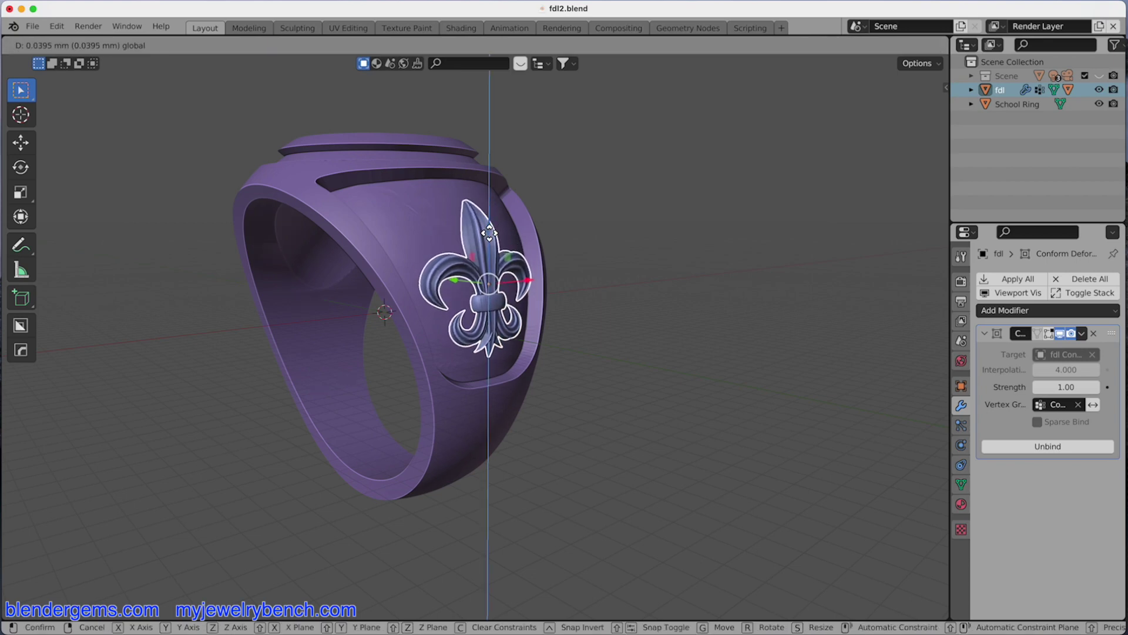
click(470, 227)
- In front view, scale the fleur-de-lis uniformly to 1.113
key(KP_1)
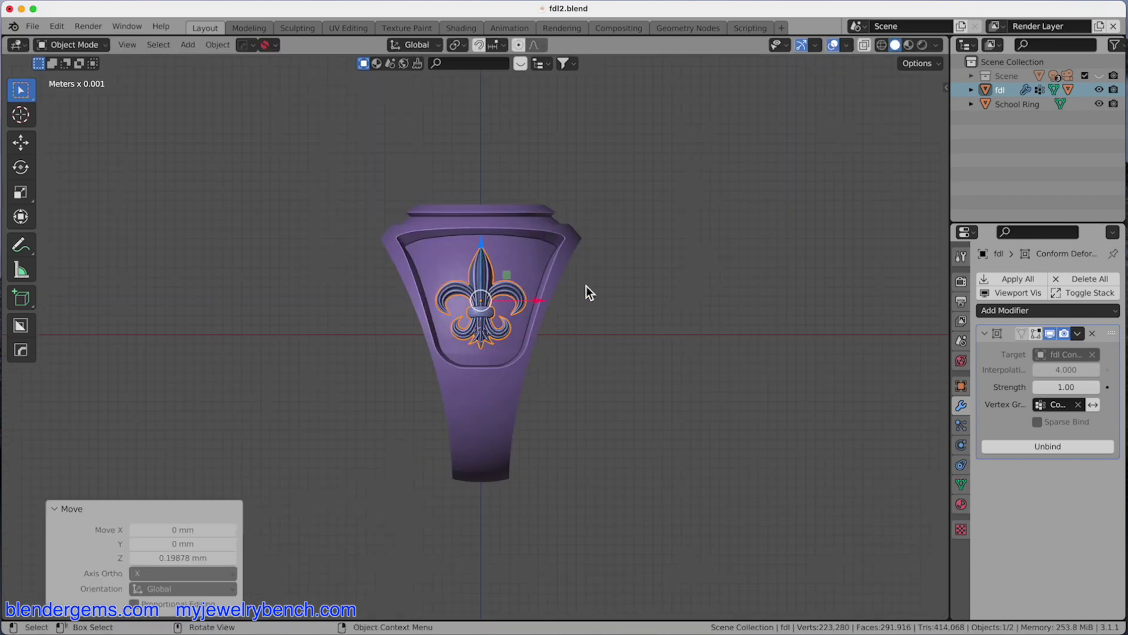
scroll(557, 311, up, 3)
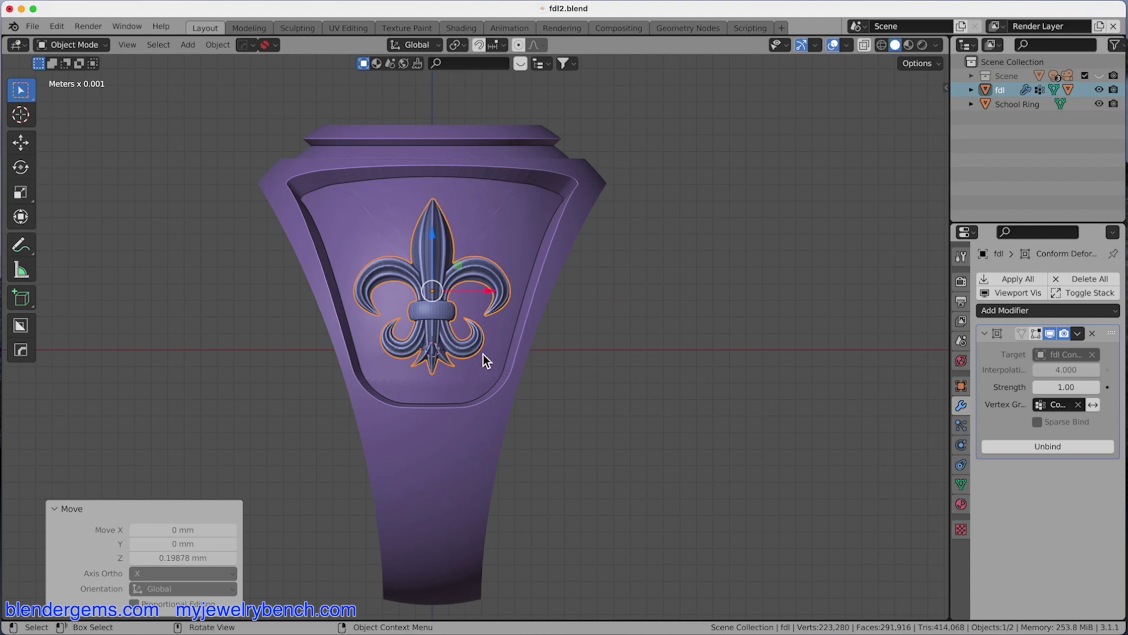
key(s)
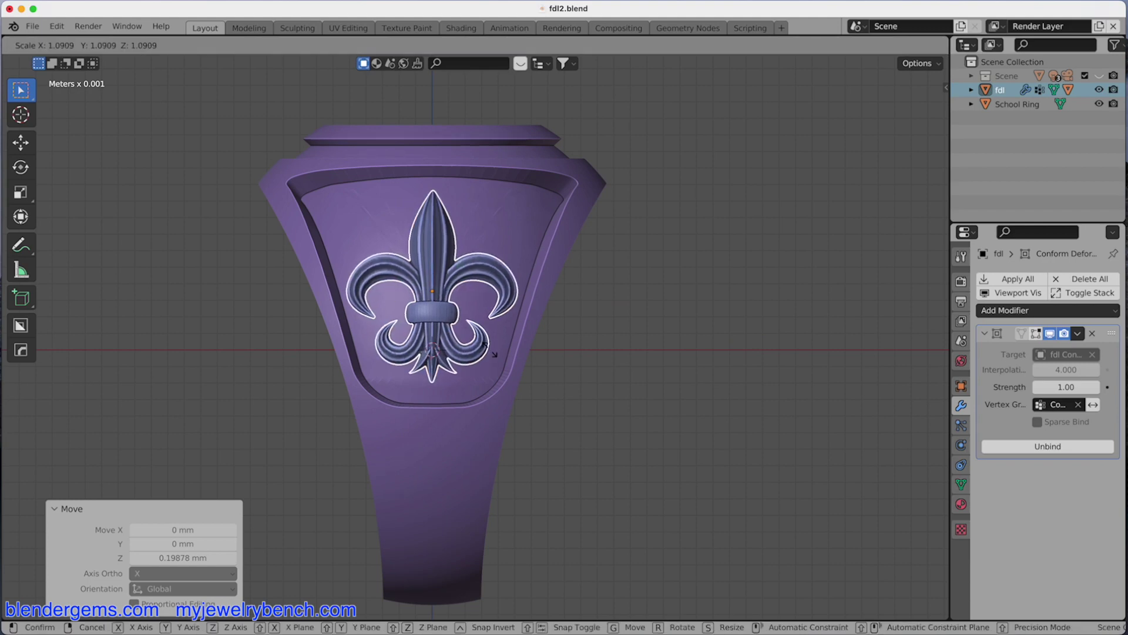
click(491, 352)
middle_drag(491, 352, 595, 330)
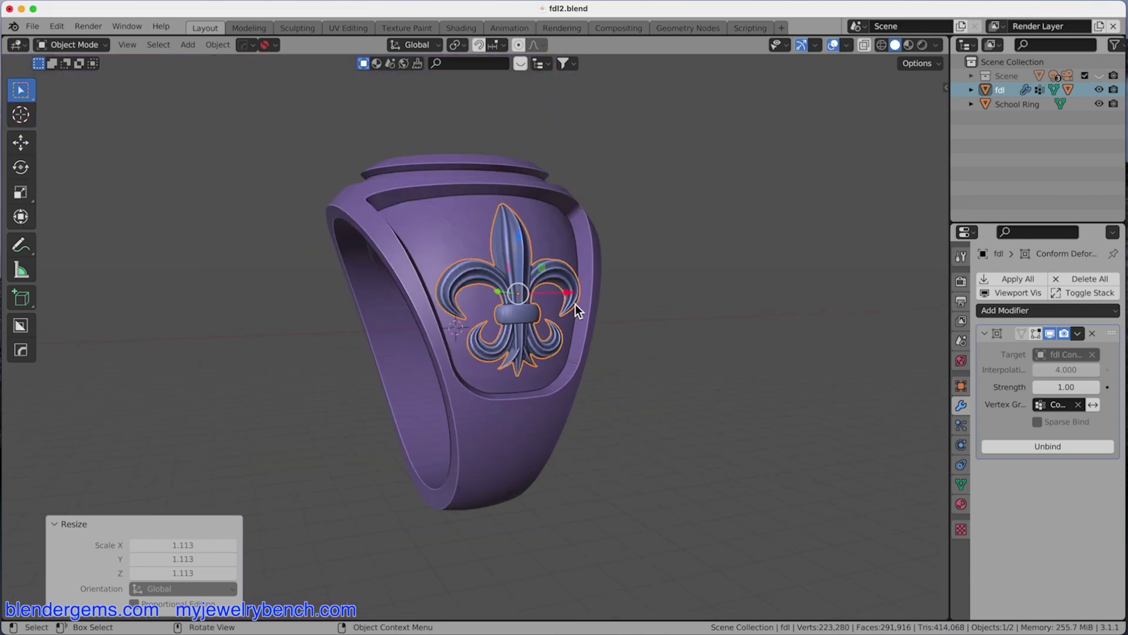
mouse_move(625, 219)
middle_down()
mouse_move(529, 221)
mouse_move(562, 232)
mouse_move(503, 234)
mouse_move(498, 253)
mouse_move(652, 235)
mouse_move(617, 226)
middle_up()
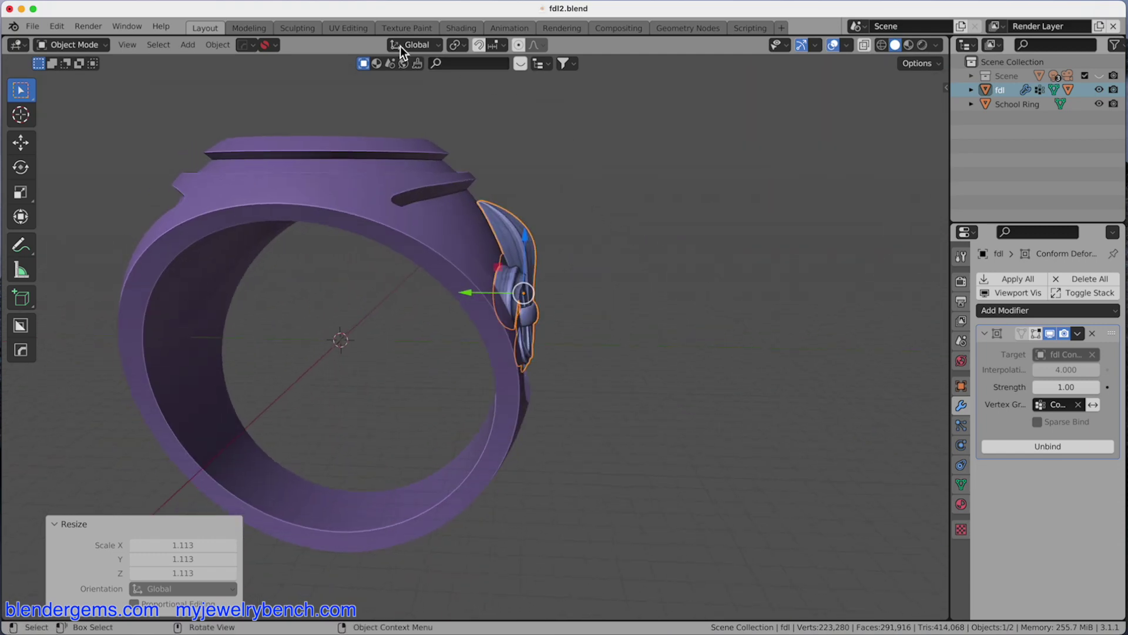
- Using Normal orientation, scale the emblem to 0.368 along normal Z, then restore Global orientation
click(419, 45)
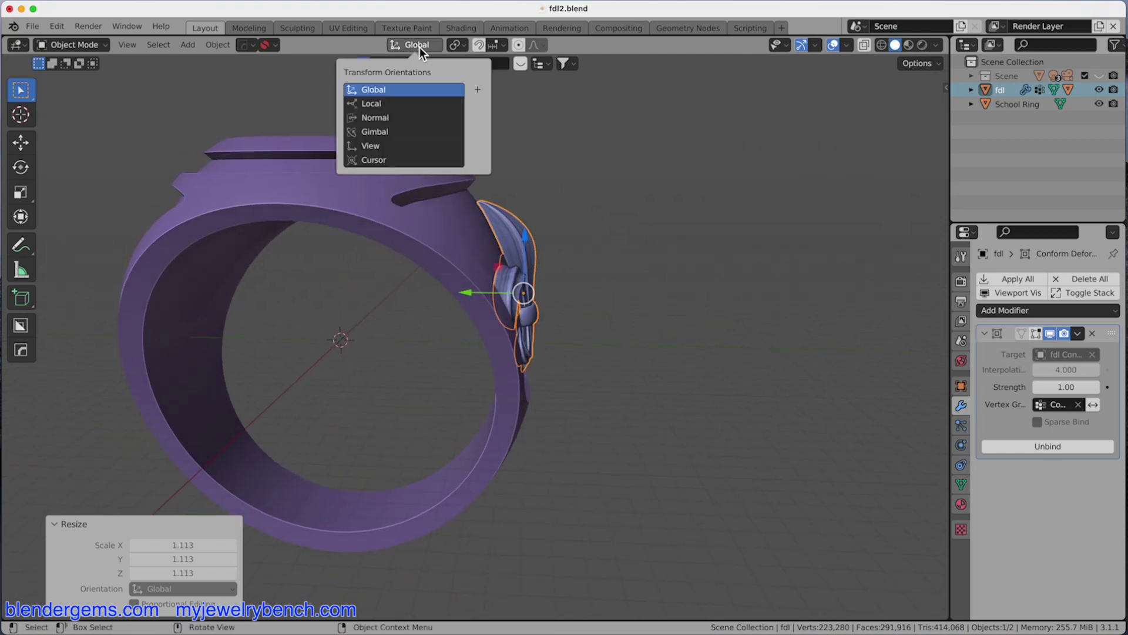
click(381, 118)
mouse_move(559, 277)
middle_down()
mouse_move(579, 268)
mouse_move(530, 270)
mouse_move(553, 270)
middle_up()
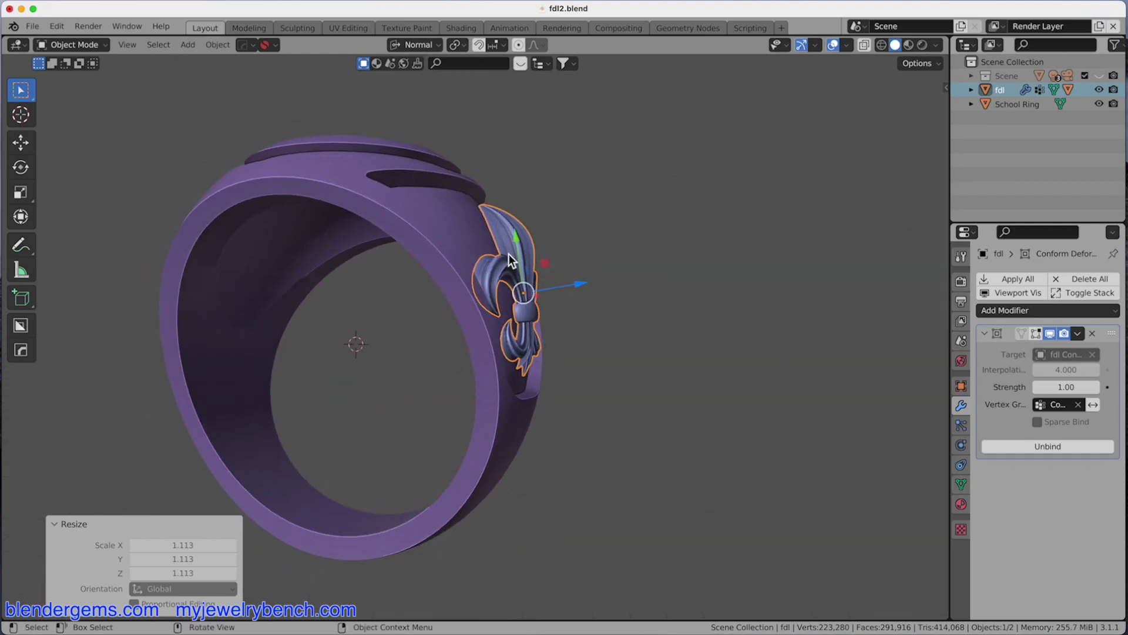
key(s)
key(z)
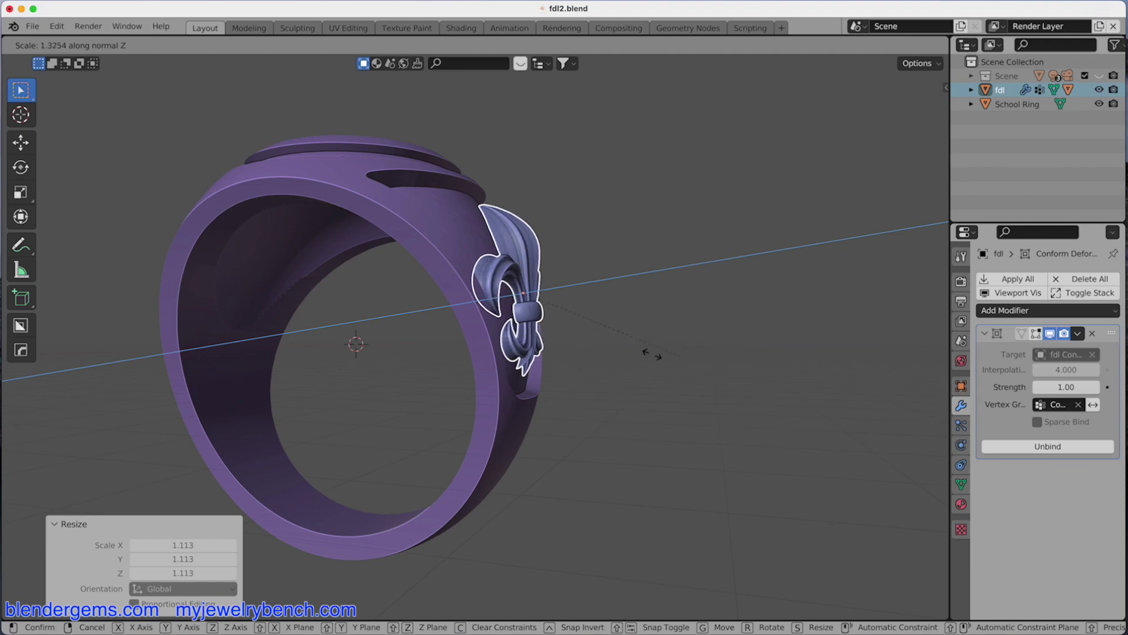
click(521, 147)
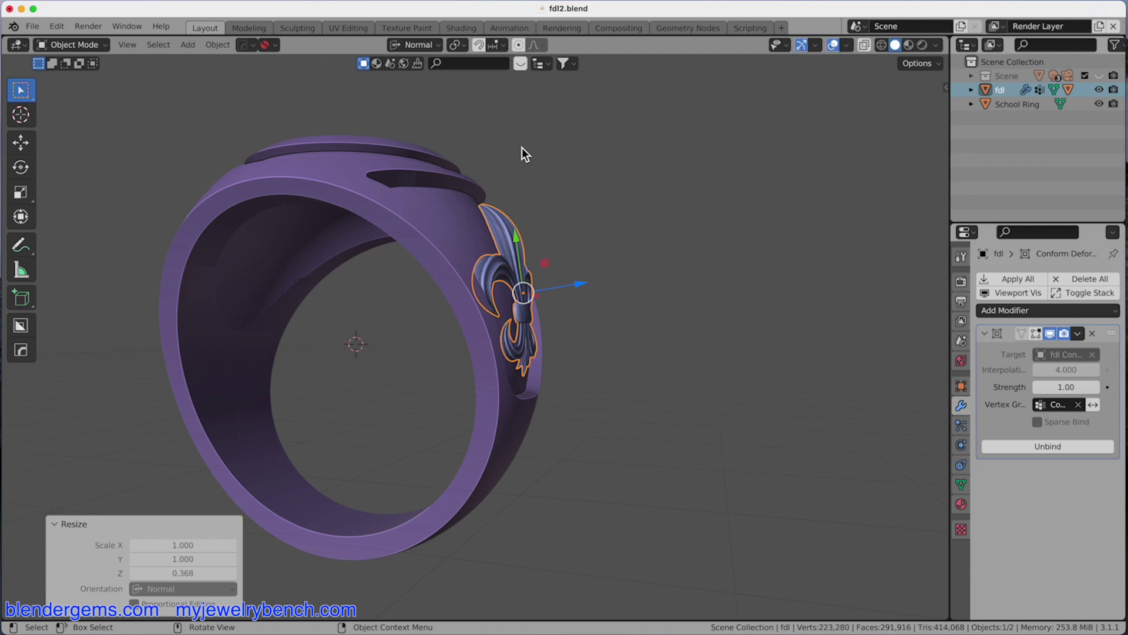
mouse_move(524, 229)
middle_down()
mouse_move(470, 278)
mouse_move(507, 235)
middle_up()
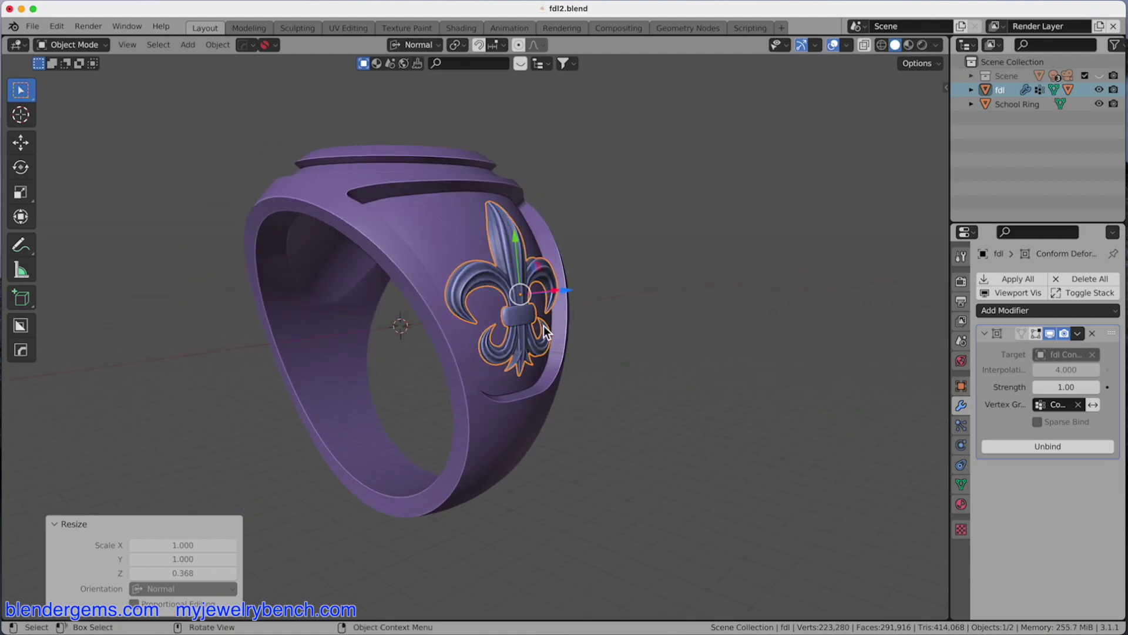
key(comma)
middle_drag(710, 250, 809, 246)
middle_drag(480, 363, 411, 361)
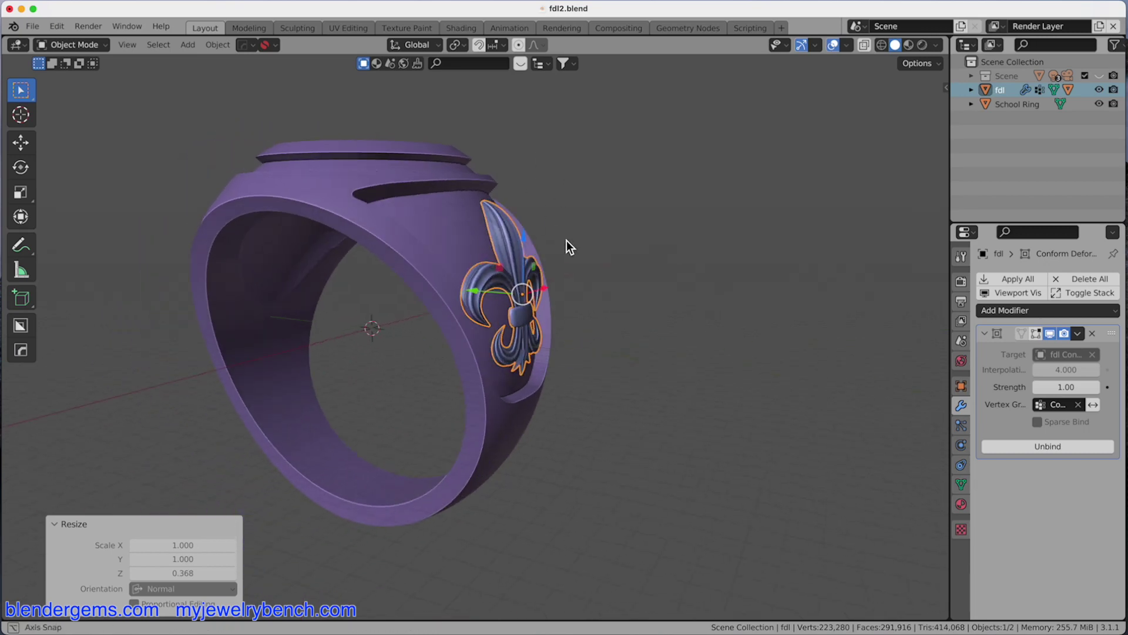
middle_drag(566, 244, 580, 265)
scroll(580, 261, up, 3)
middle_drag(690, 333, 613, 307)
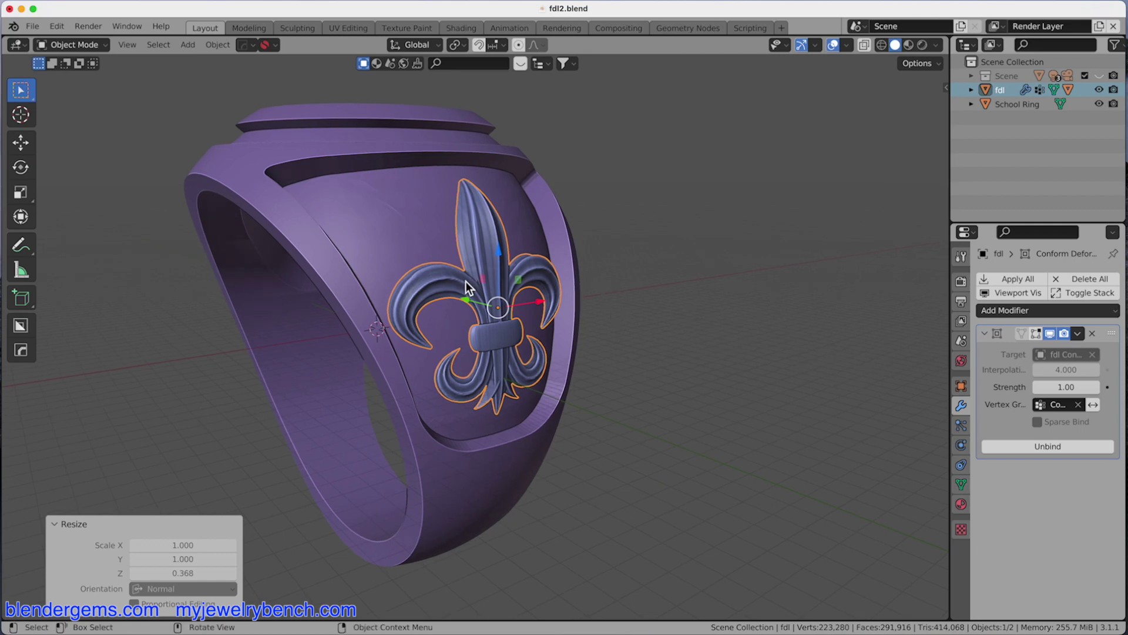
middle_drag(465, 281, 516, 299)
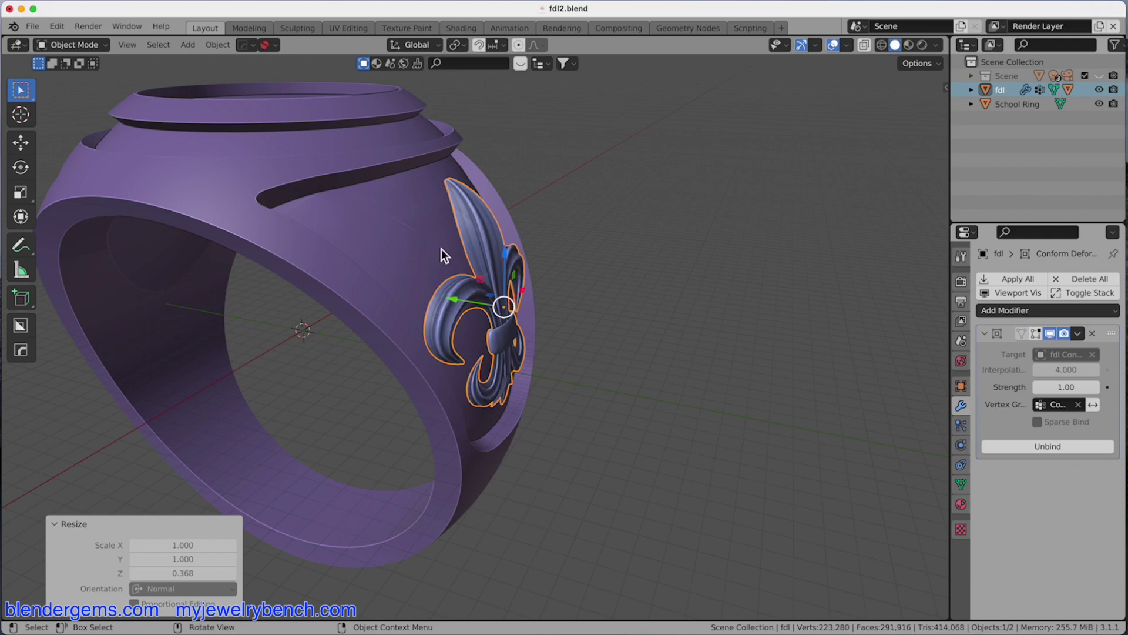
middle_drag(328, 202, 397, 276)
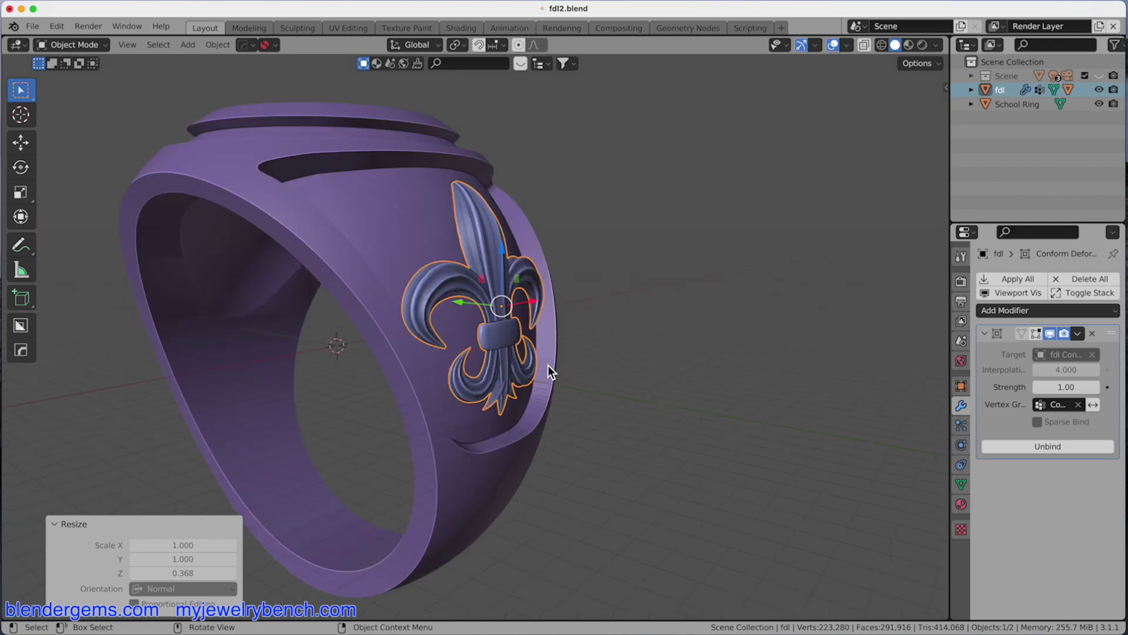
middle_drag(604, 359, 800, 496)
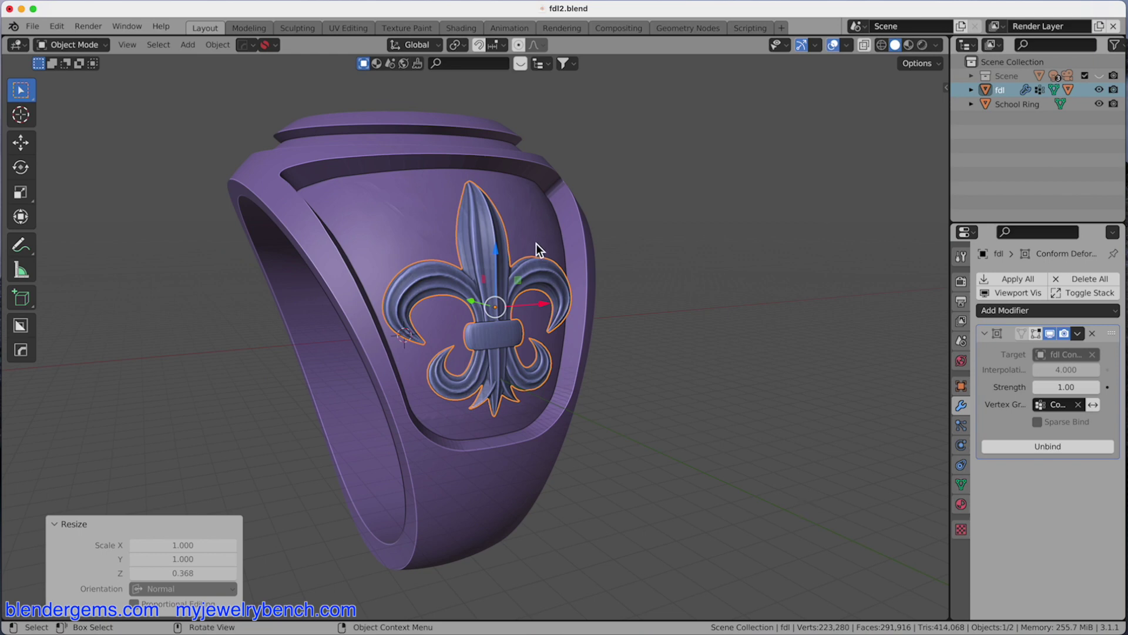